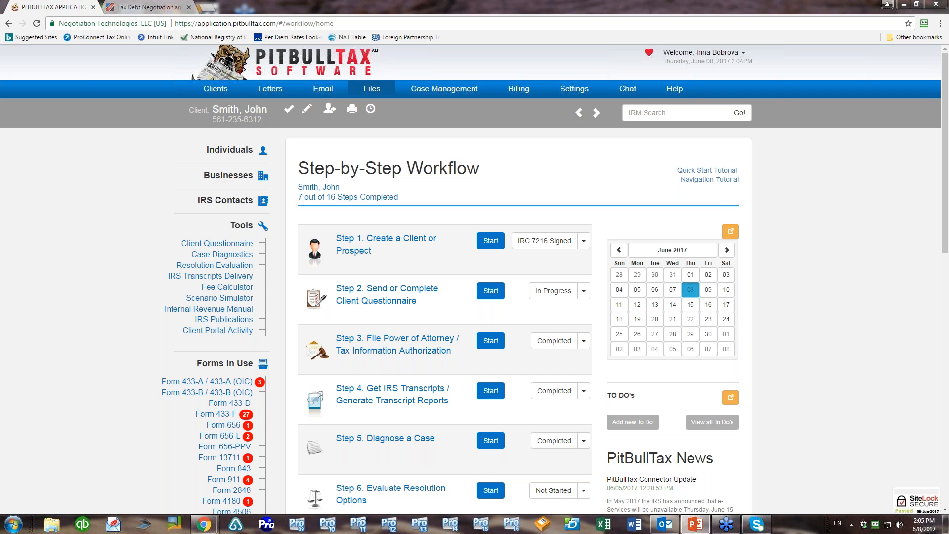
Open the current client's Document Management page from the Files tab
click(371, 88)
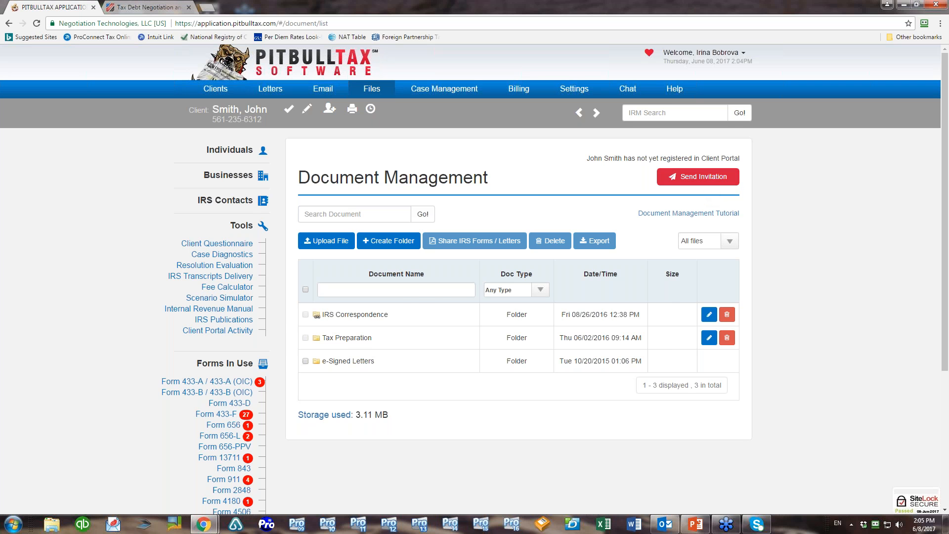
Start the client's Client Portal invitation, preview its message, then reopen the invitation form
click(707, 178)
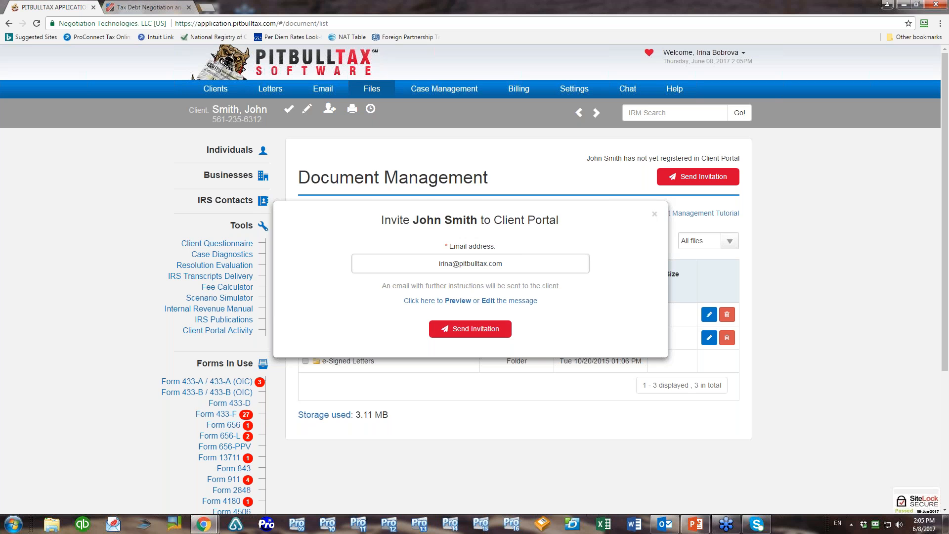
click(457, 301)
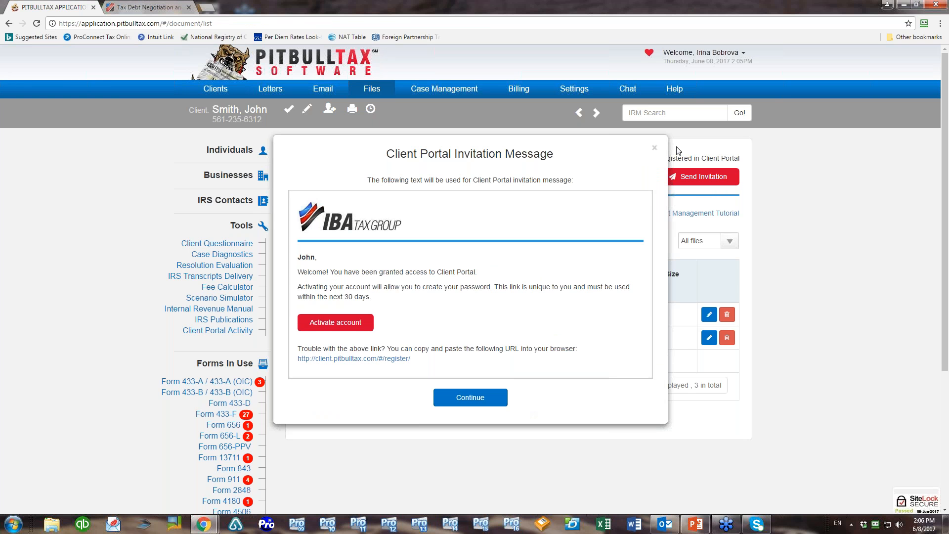
click(654, 148)
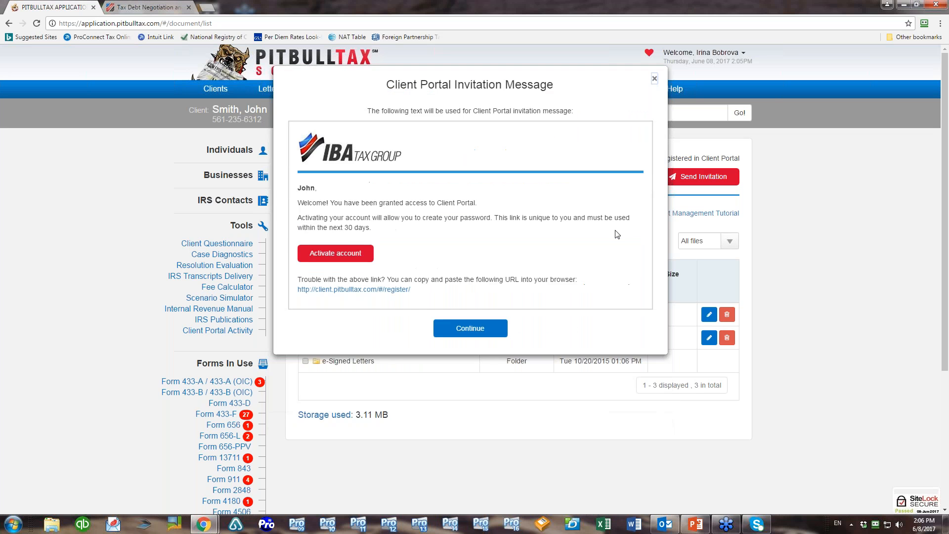
click(685, 178)
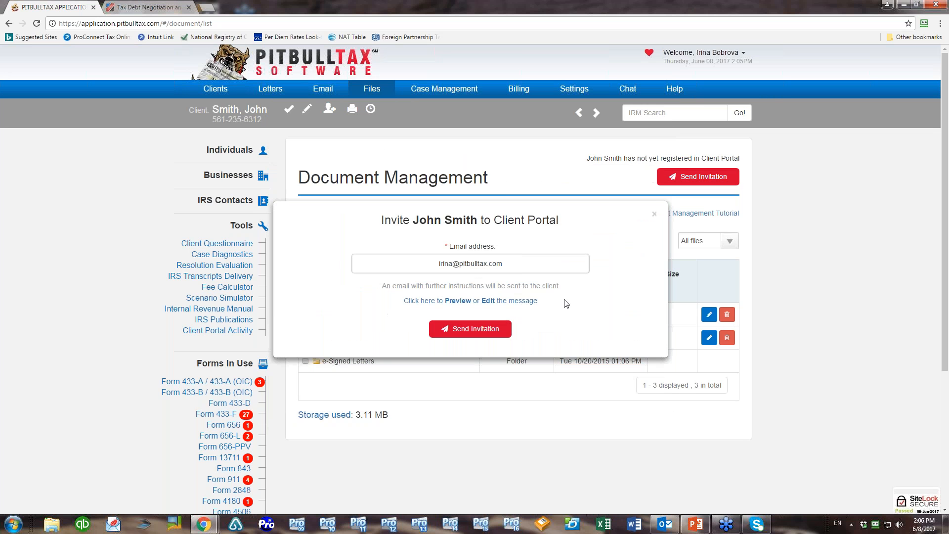
Edit and preview the invitation message, then send the Client Portal invitation to the client
click(488, 300)
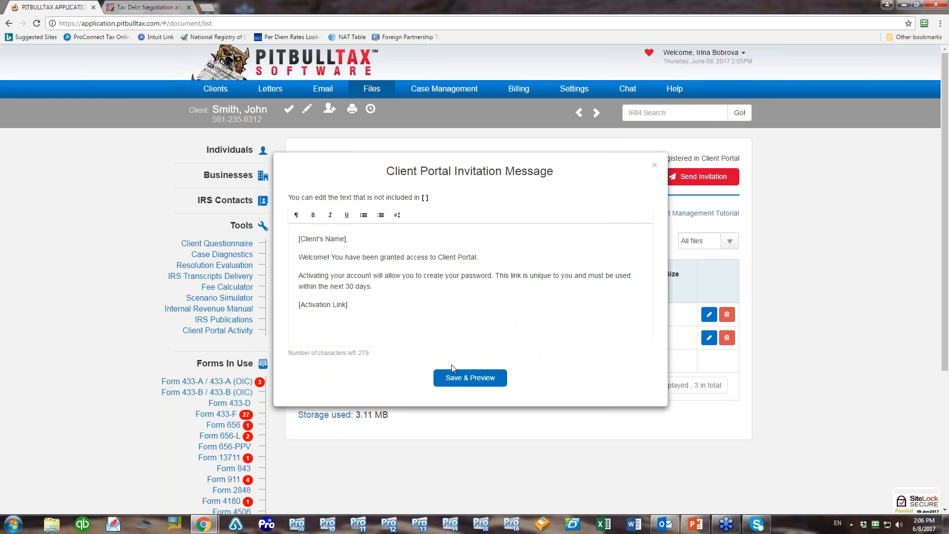
click(455, 378)
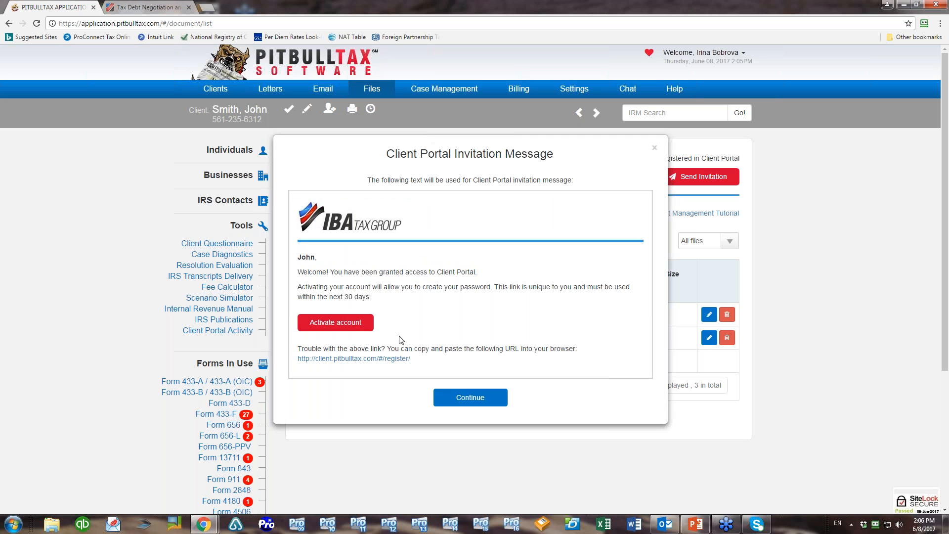
click(470, 397)
click(470, 329)
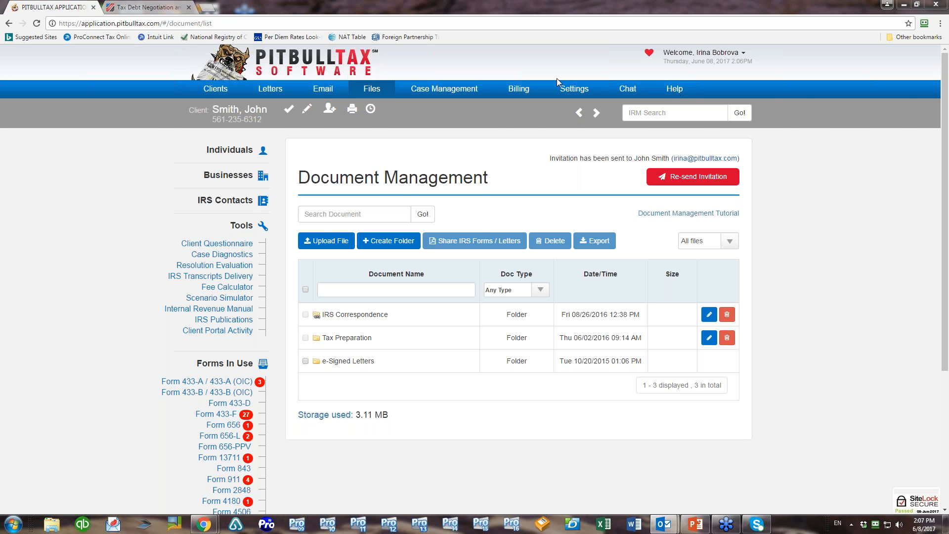
Follow the Activate account link in the Outlook invitation email
drag(888, 88, 377, 47)
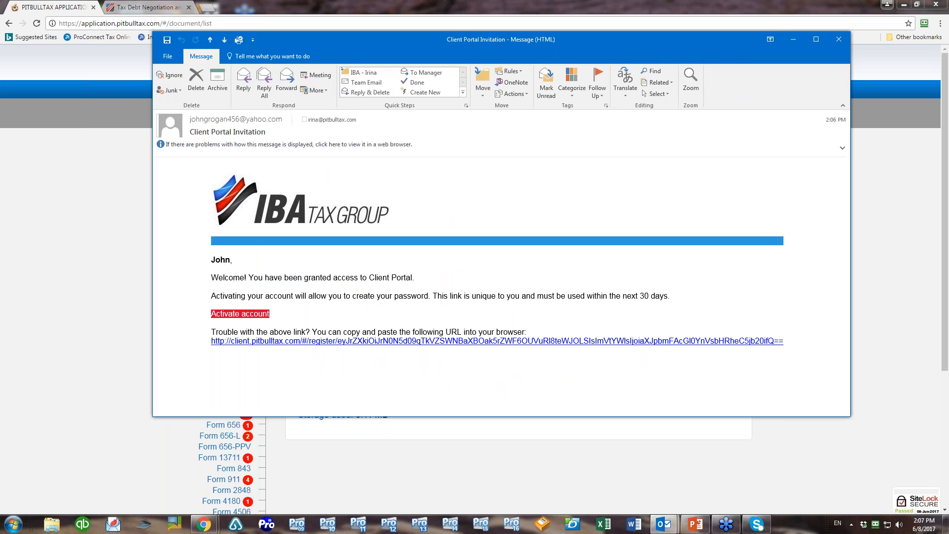
click(256, 317)
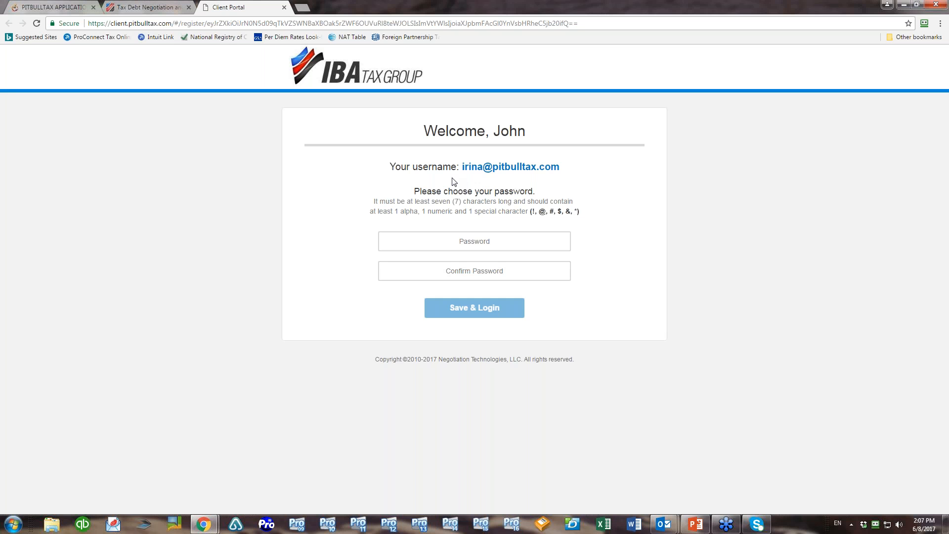
Set and confirm the client's portal password, log in, and return to PitBullTax
click(475, 242)
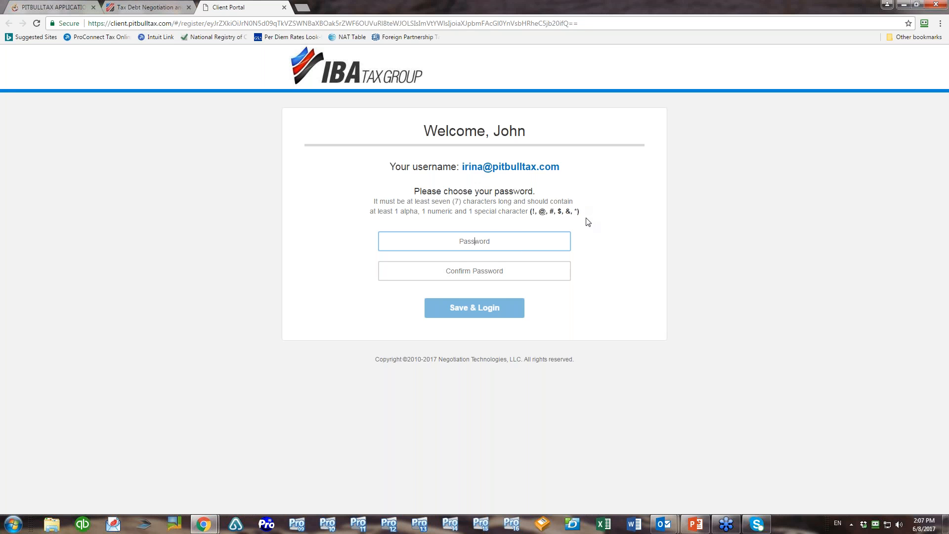
text(•••••••••)
key(Tab)
text(•••••••••)
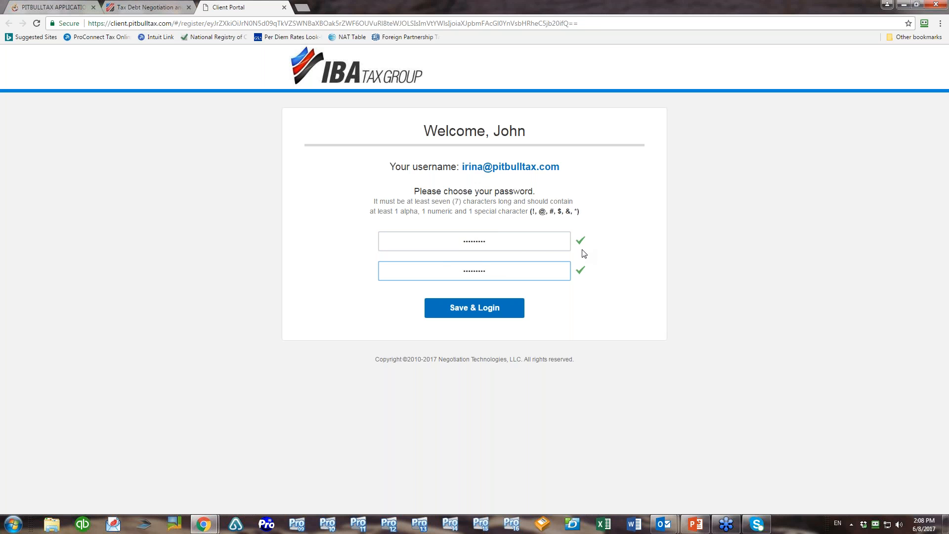
click(476, 311)
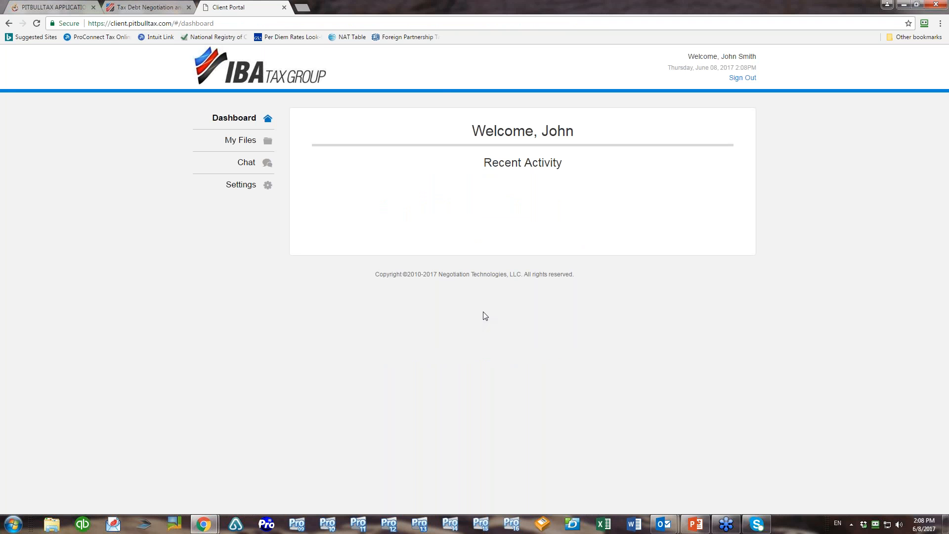
click(56, 6)
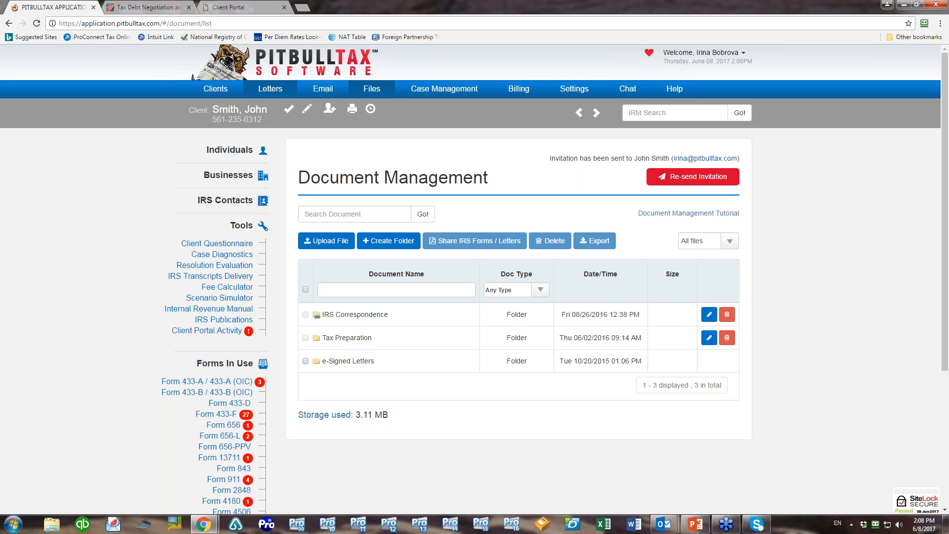
Open the Individual Clients list and select all 45 clients
click(217, 104)
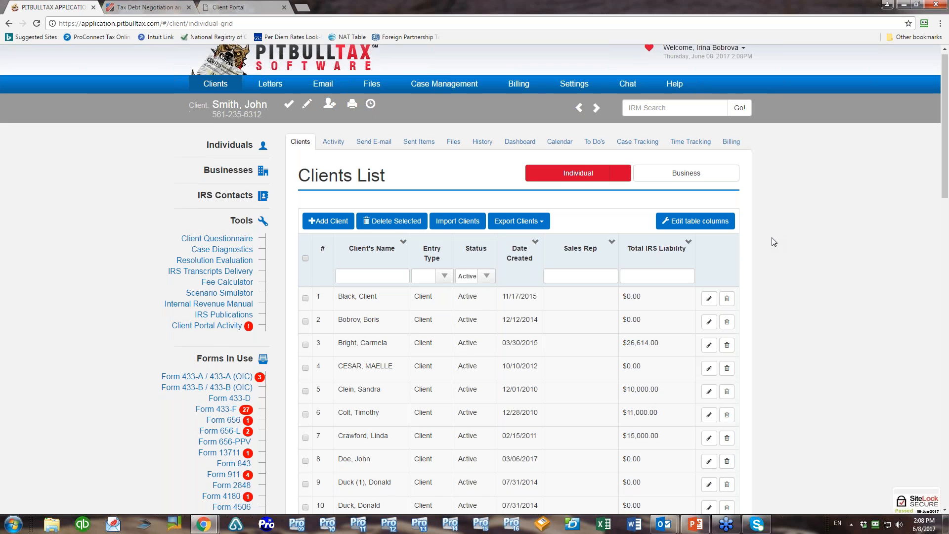
scroll(774, 242, down, 2)
click(305, 165)
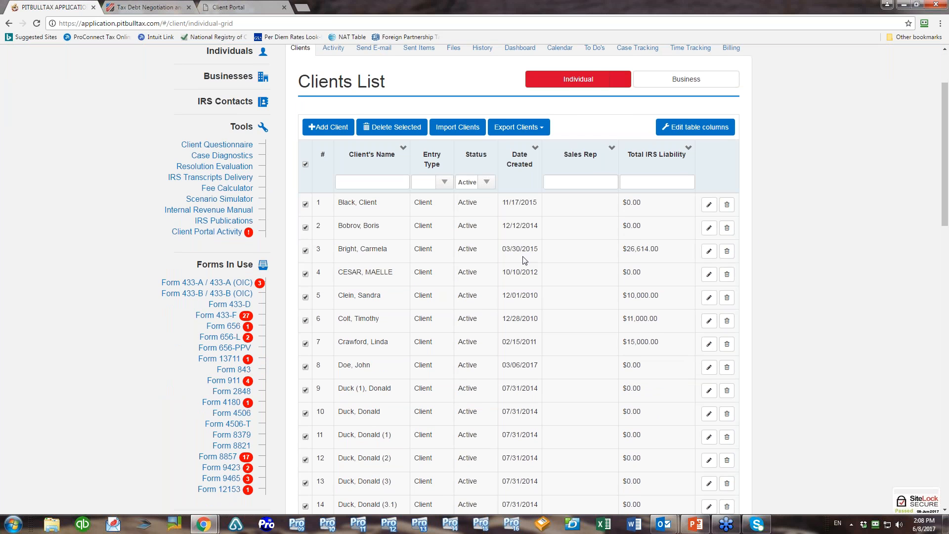
scroll(828, 248, down, 15)
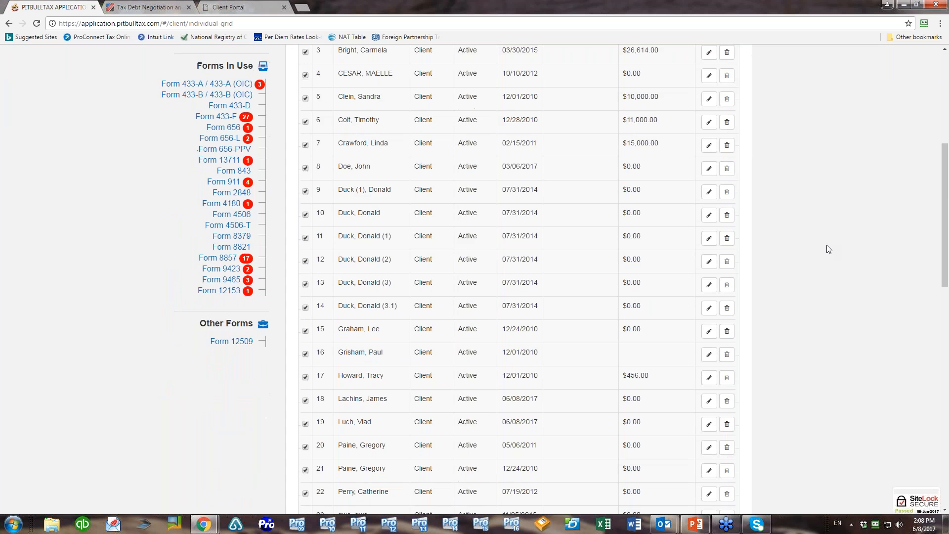
scroll(829, 249, down, 3)
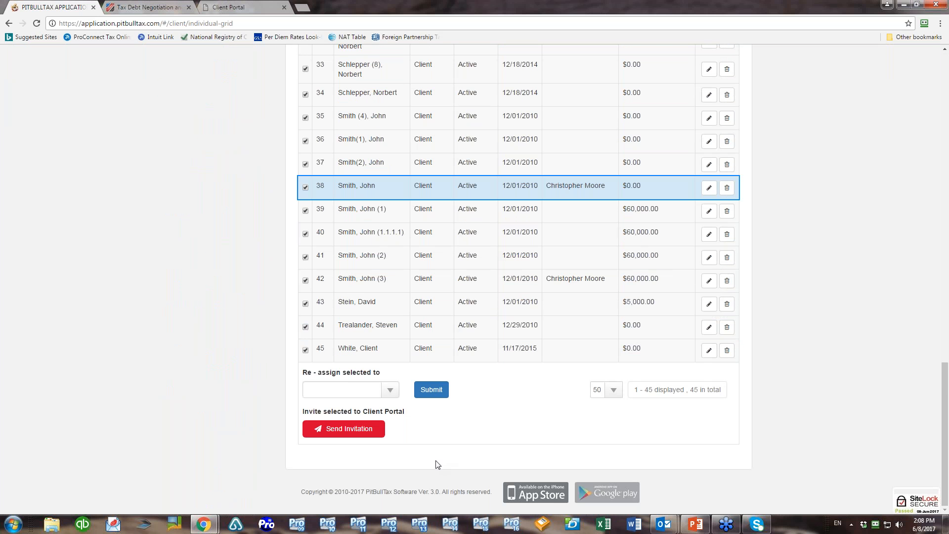
Open the bulk Invite to Client Portal dialog for them, then close it unsent
click(354, 429)
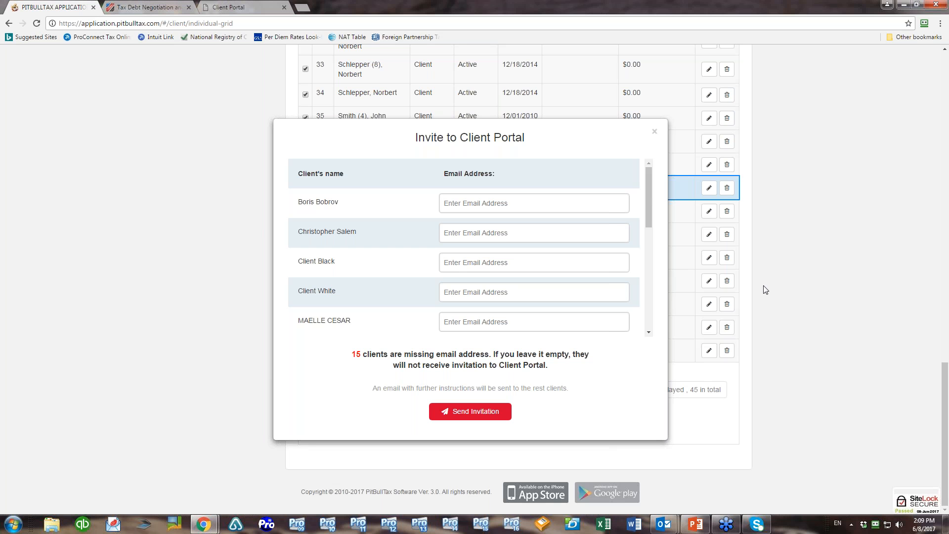
scroll(645, 221, down, 5)
drag(638, 277, 661, 173)
click(655, 133)
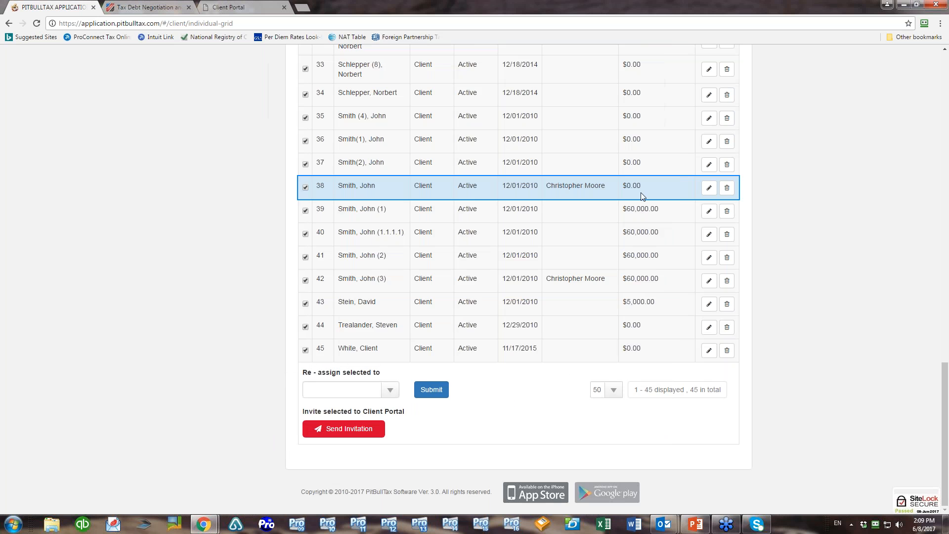
scroll(640, 191, up, 20)
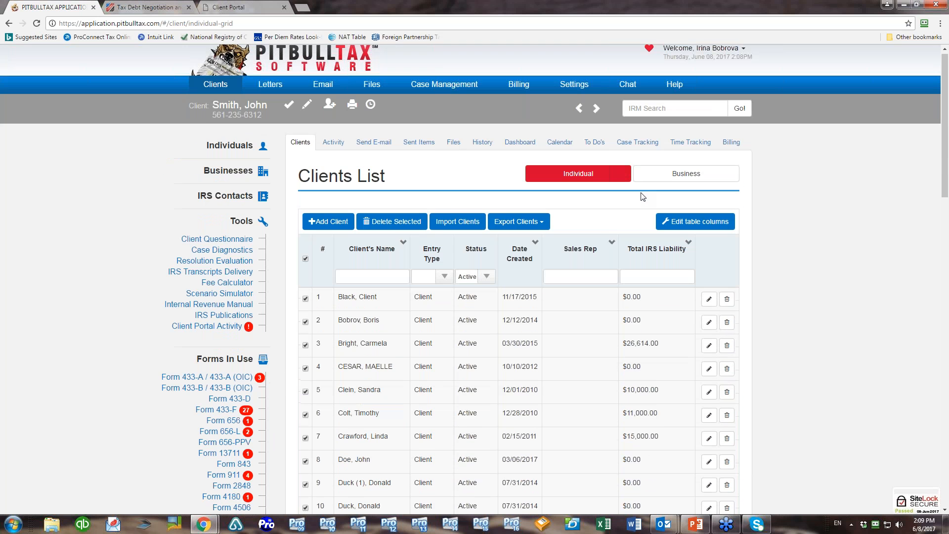
Return to the client's Document Management page, now showing the client as Online
click(372, 97)
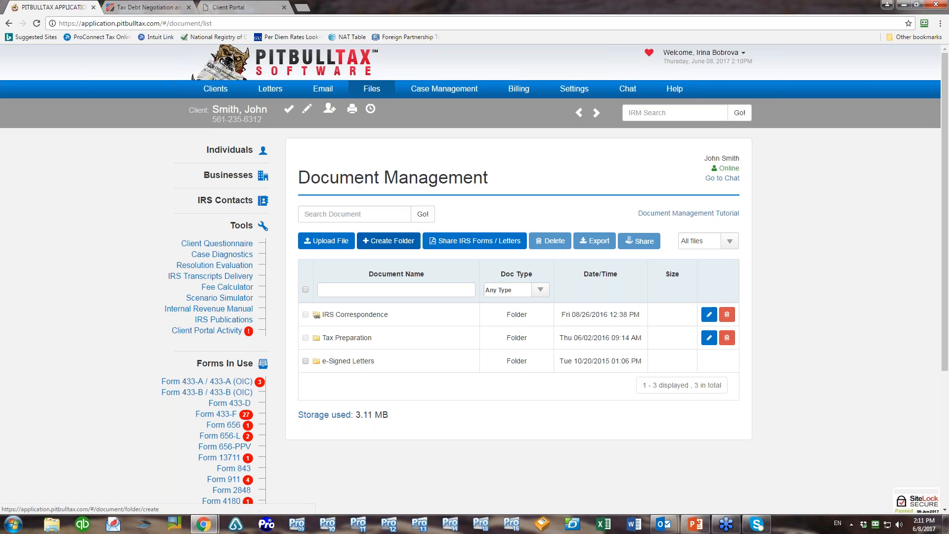
Begin a new client-related folder under My Documents
click(389, 241)
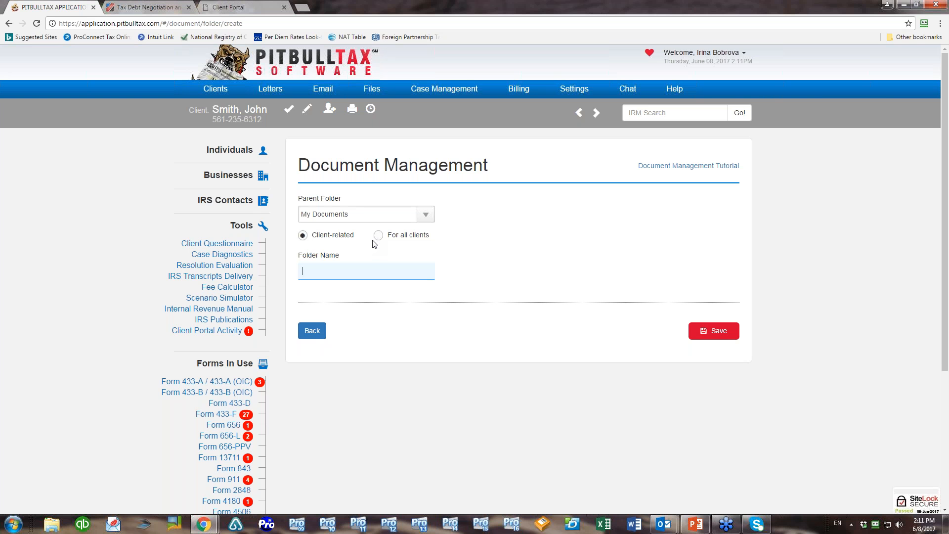
Name the new folder 'IRS Notices' and save it
text(RS Notices)
click(701, 329)
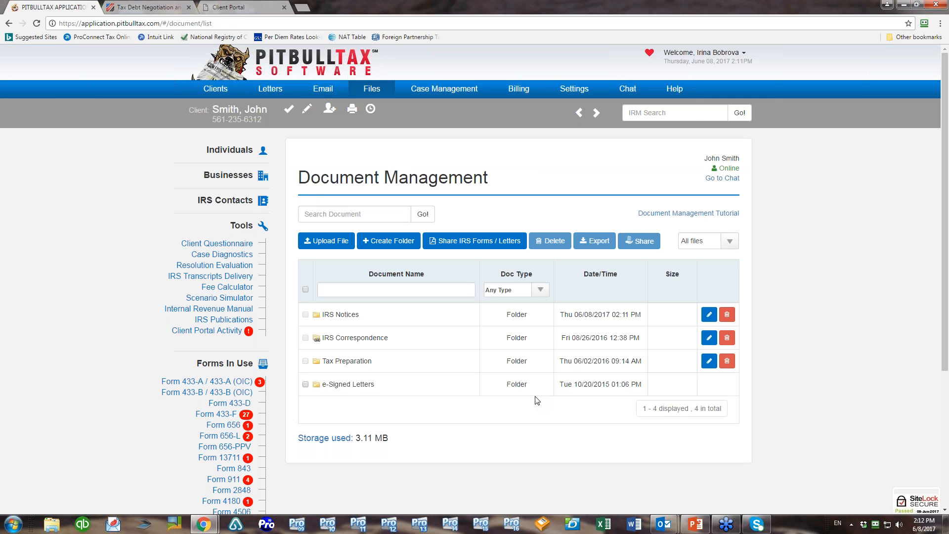
Start a file upload for the client into the Tax Preparation folder
click(329, 241)
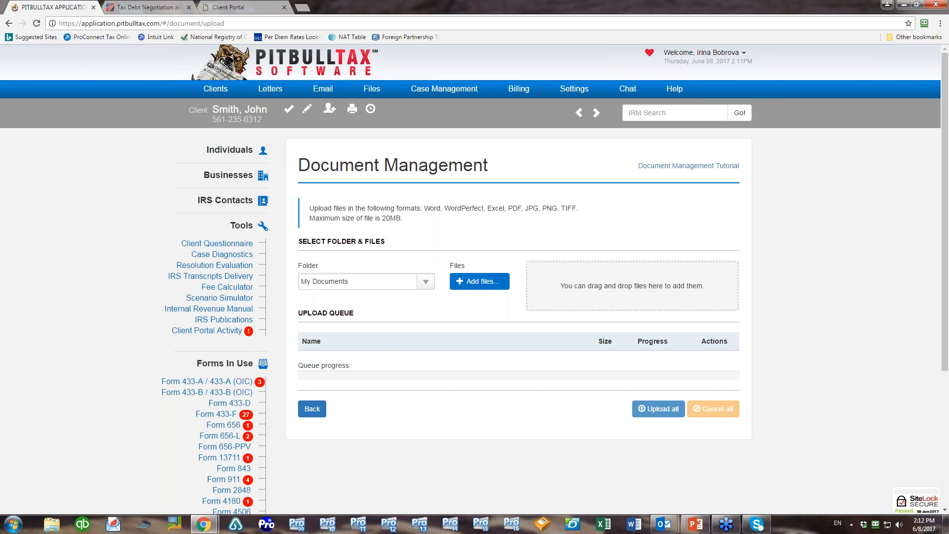
click(428, 284)
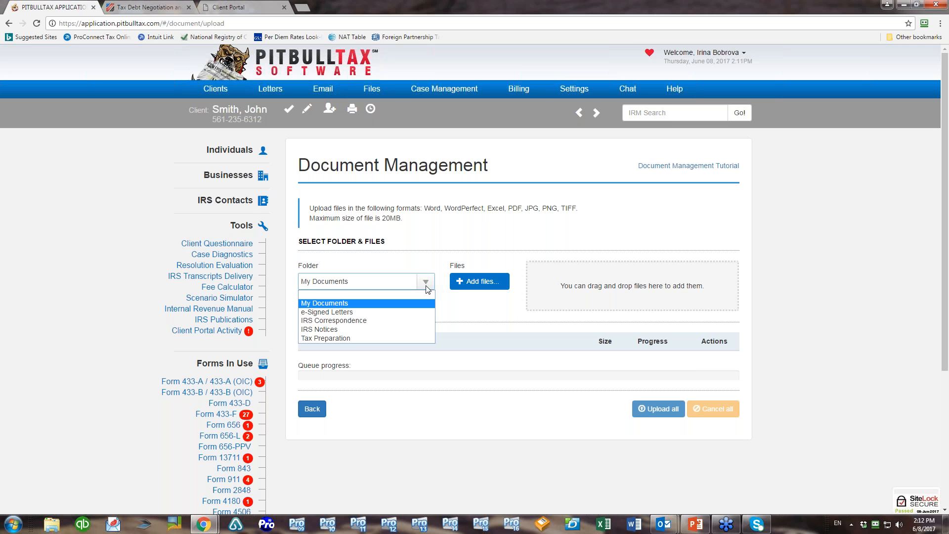
click(355, 337)
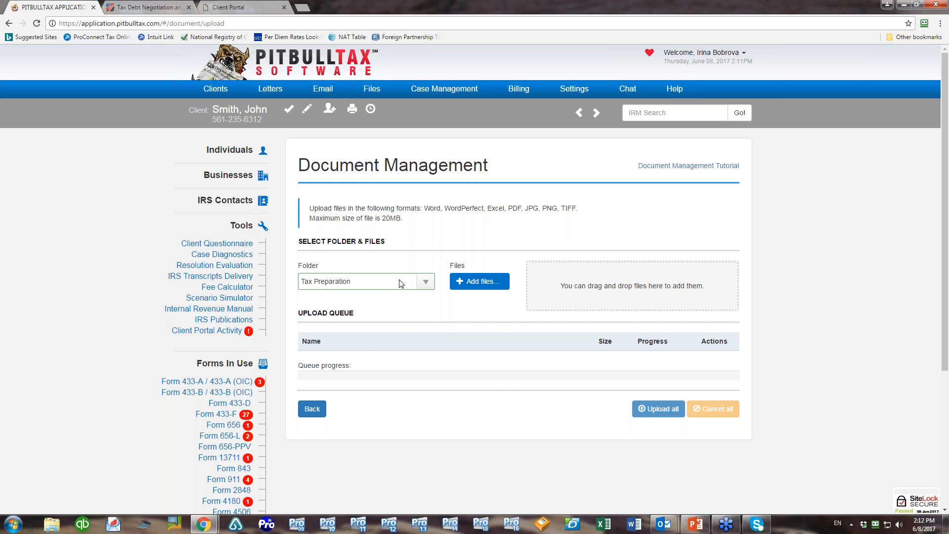
Queue the corrected 2016 P&L spreadsheet, Evaluation Results PDF and CP2000 notice PDF from Downloads for upload
click(468, 283)
click(52, 79)
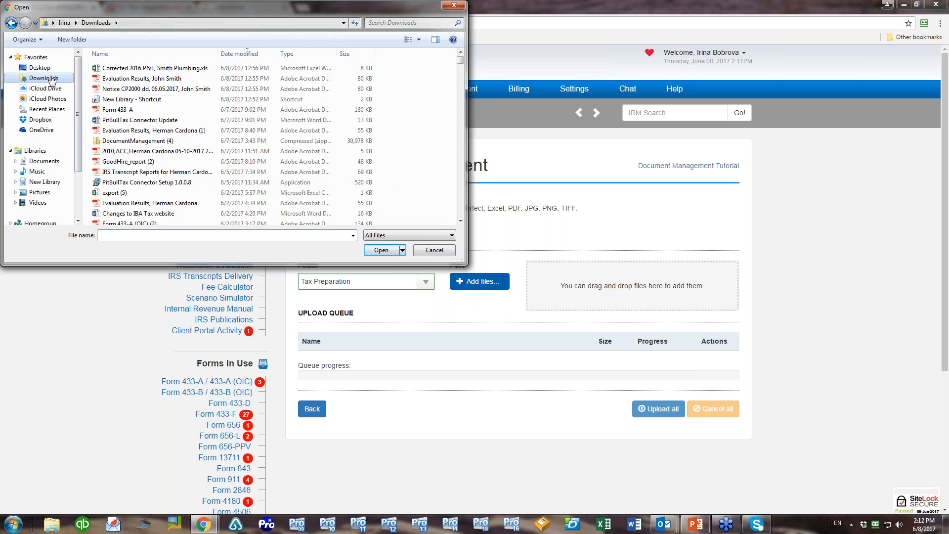
click(110, 71)
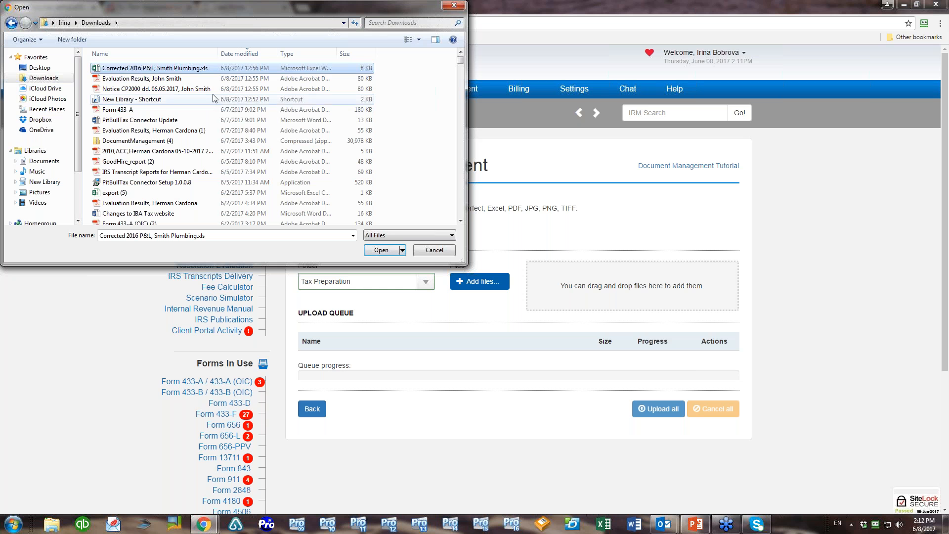
click(164, 80)
click(160, 68)
ctrl+click(159, 79)
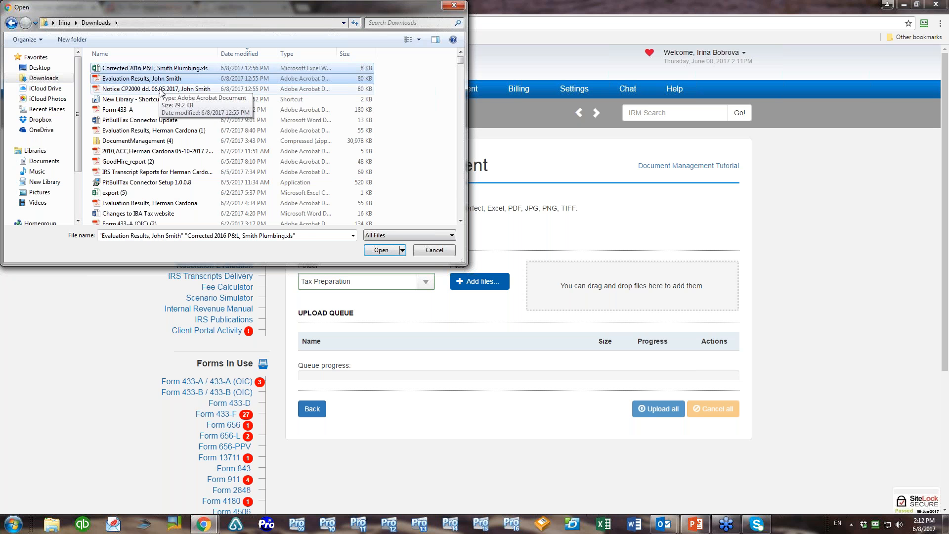
ctrl+click(161, 90)
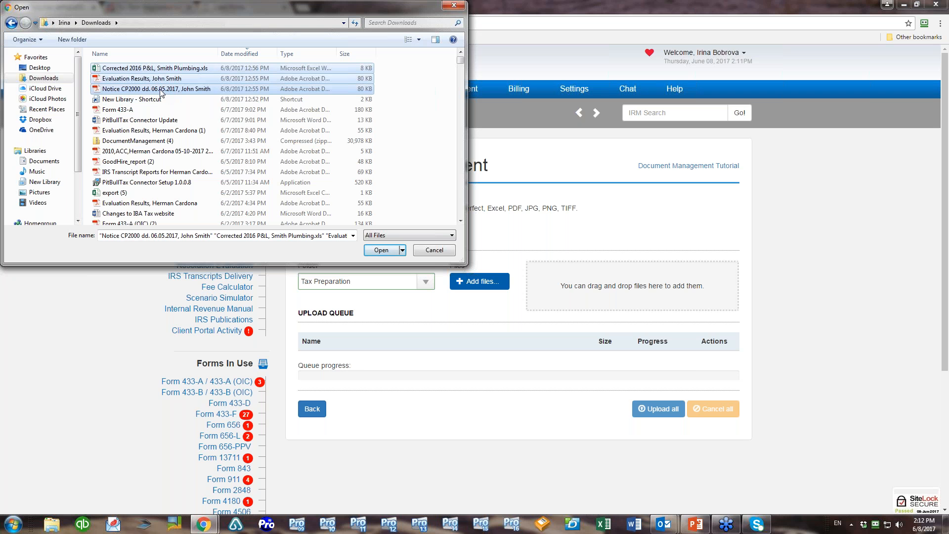
click(375, 251)
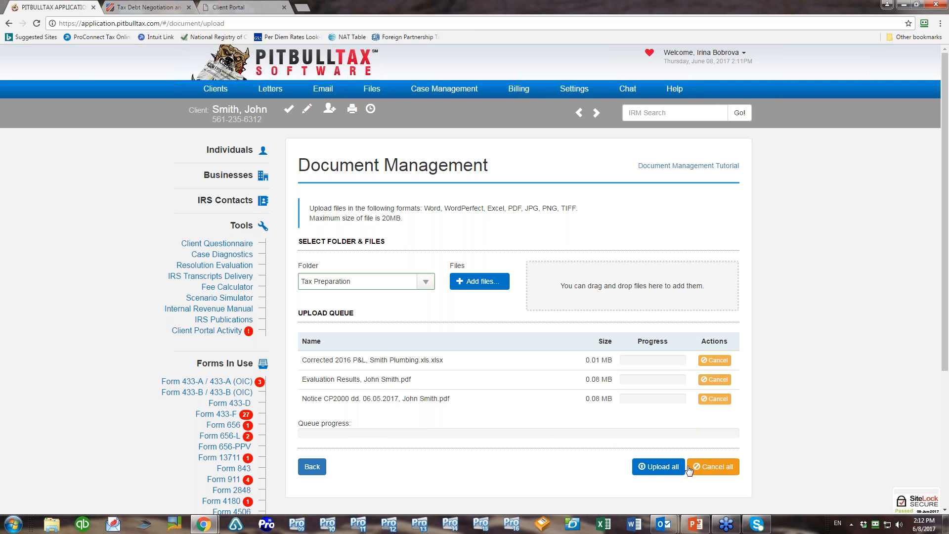
Upload all three queued files into Tax Preparation and expand the folder to see them
click(661, 468)
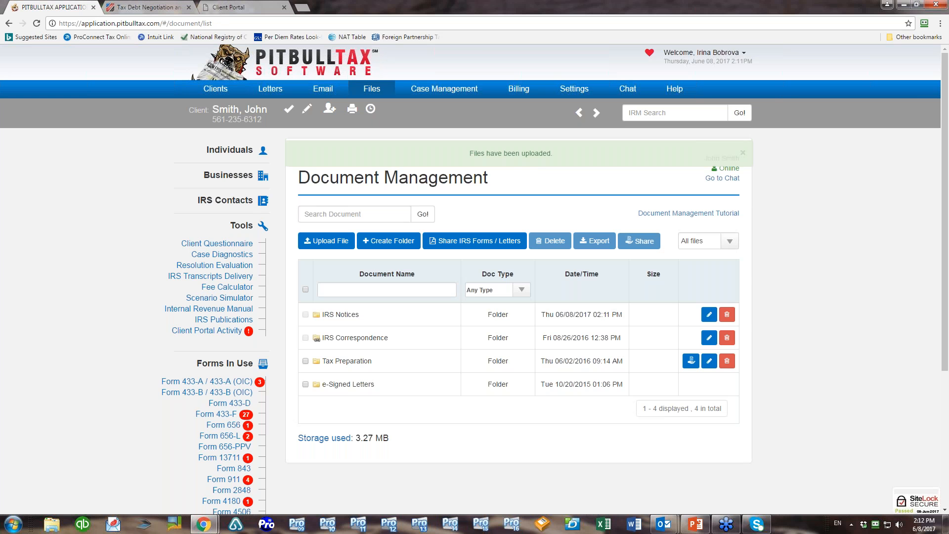
click(345, 361)
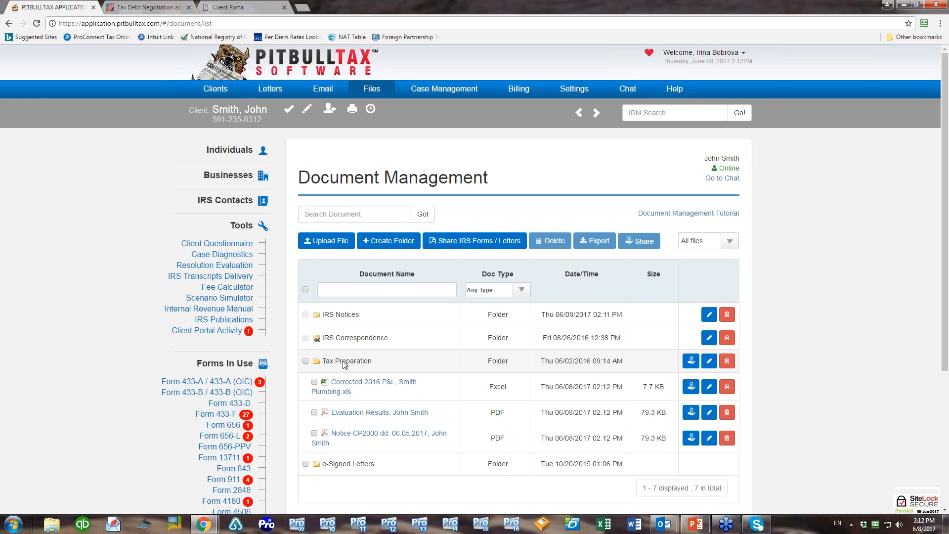
click(345, 362)
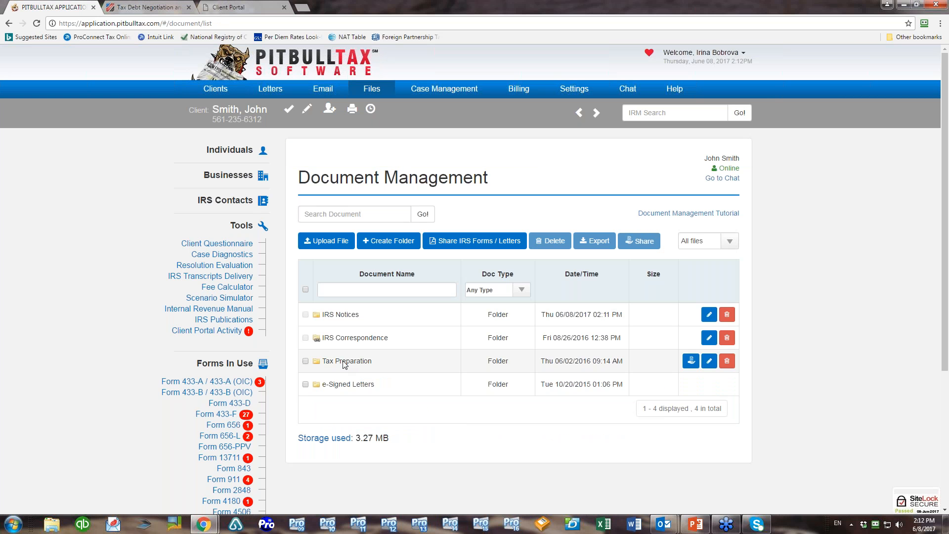
click(345, 362)
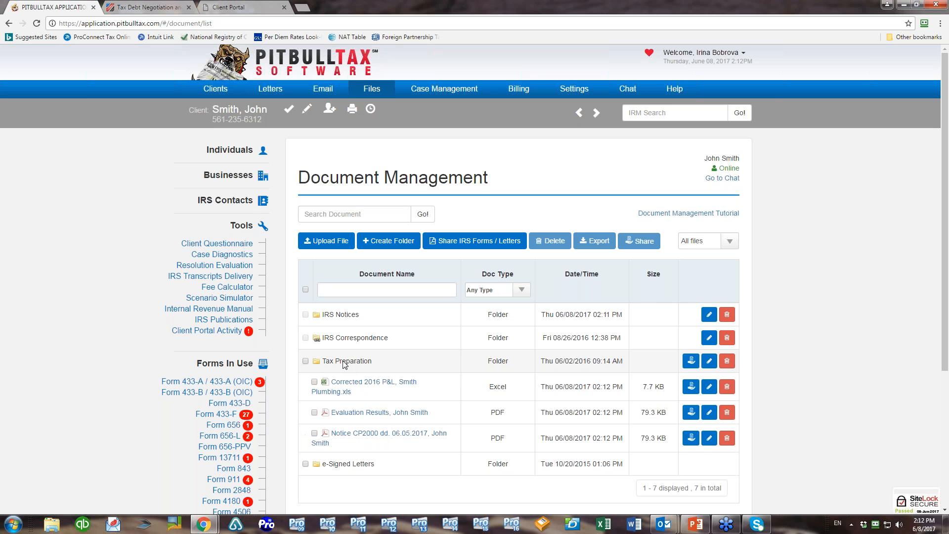
click(345, 362)
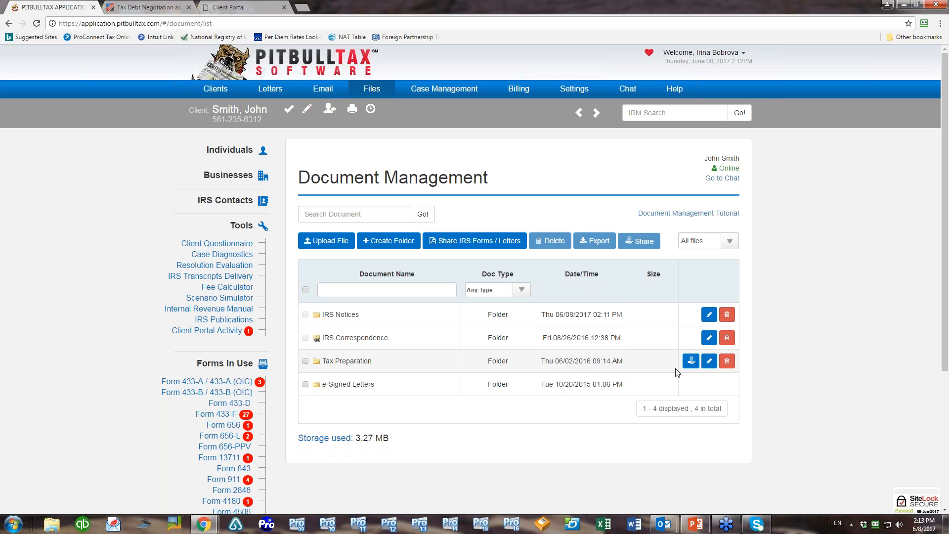
click(344, 361)
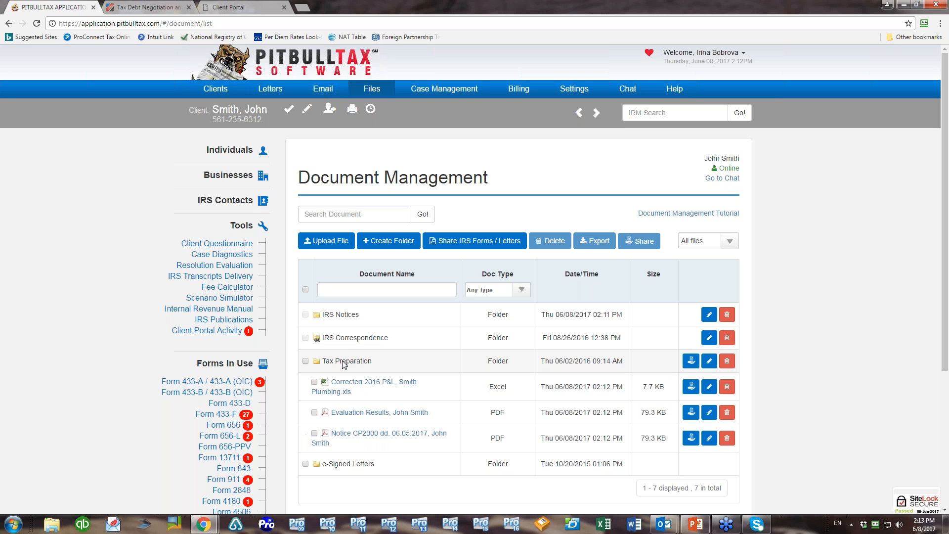
Select the new P&L spreadsheet, Evaluation Results PDF and CP2000 notice PDF in Tax Preparation
click(315, 382)
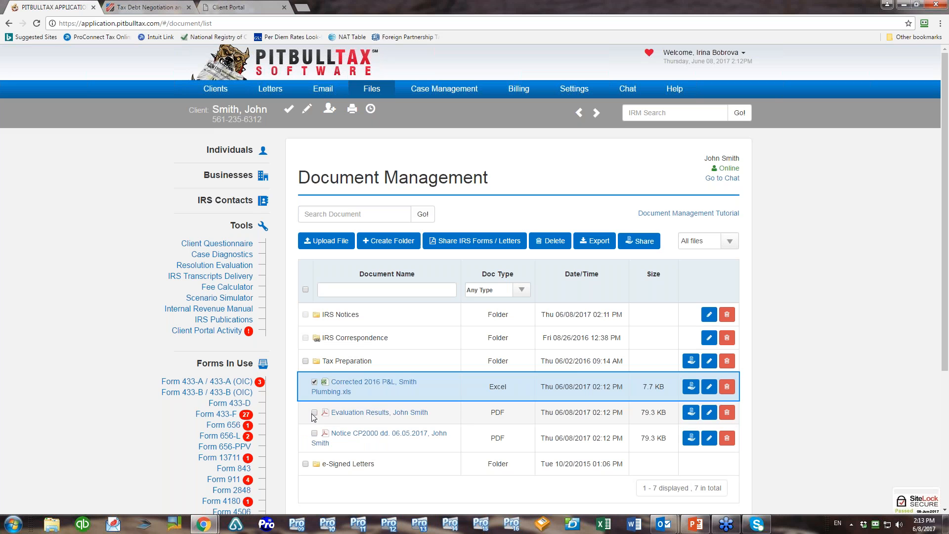
click(314, 412)
click(314, 433)
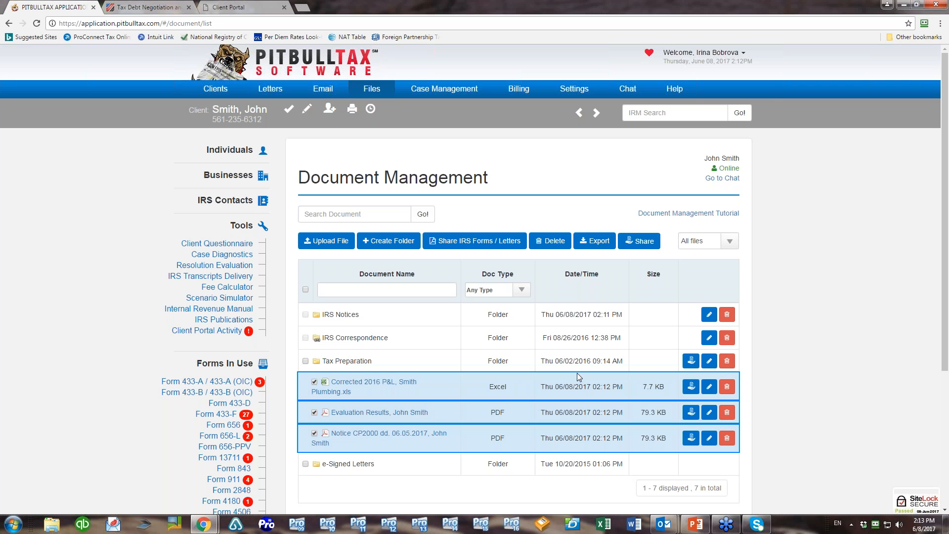
Share the three selected files with the client using View / Download File permission
click(644, 242)
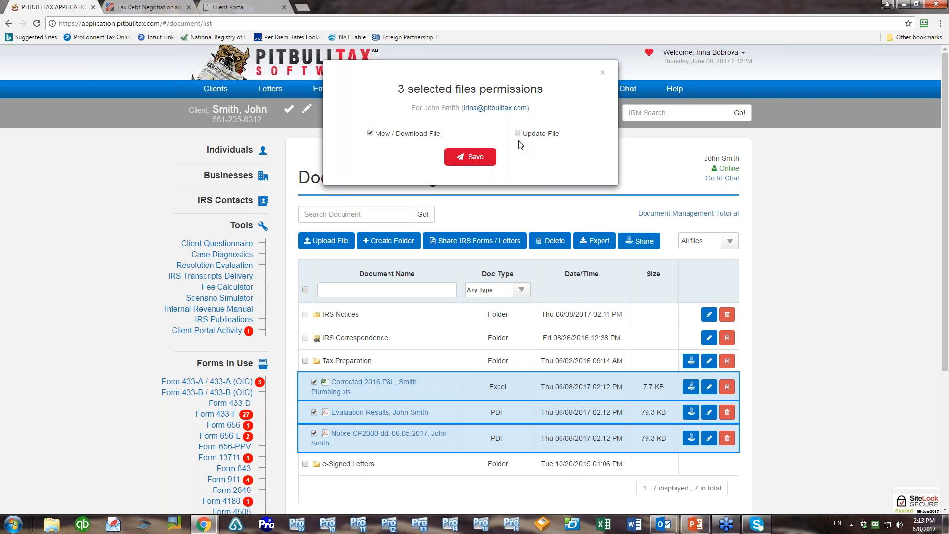
click(469, 158)
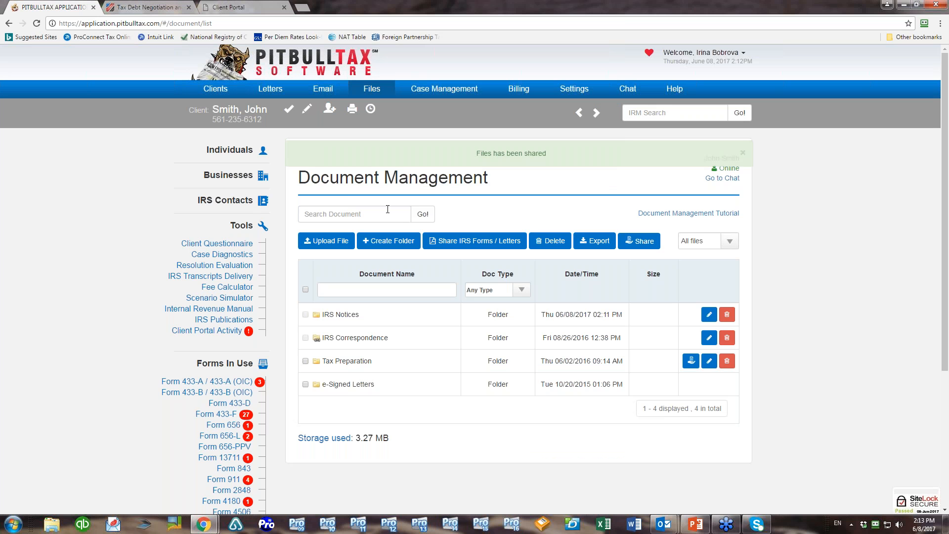
Unshare the Tax Preparation files by unchecking View / Download File, then re-expand the folder
click(320, 364)
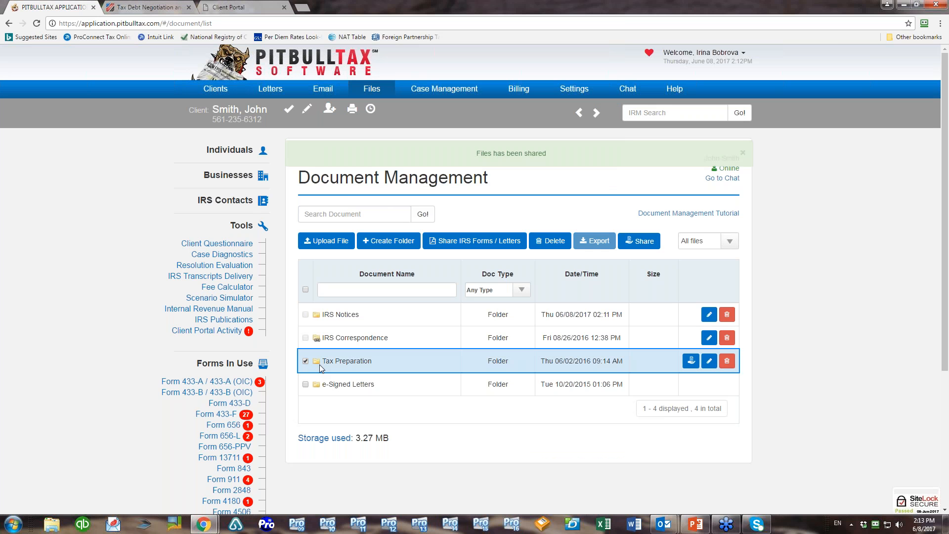
click(344, 363)
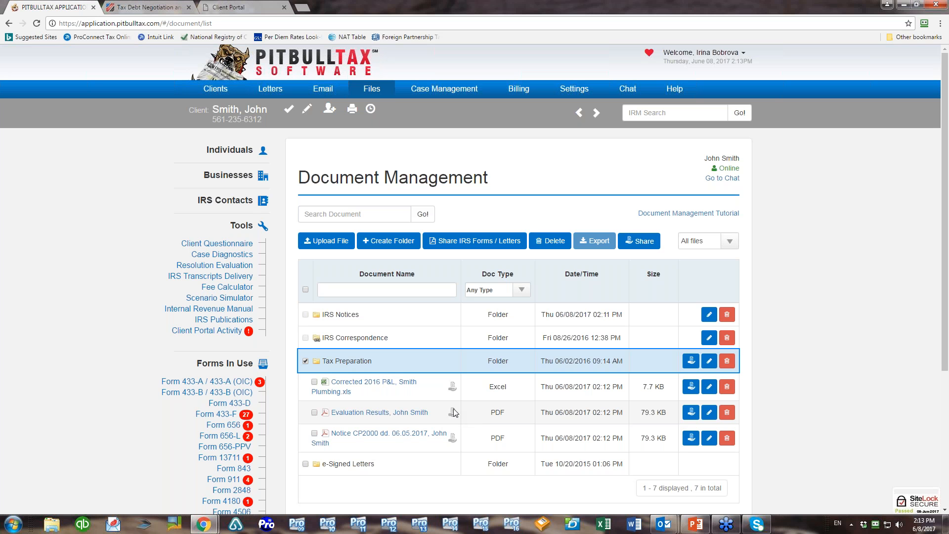
click(315, 382)
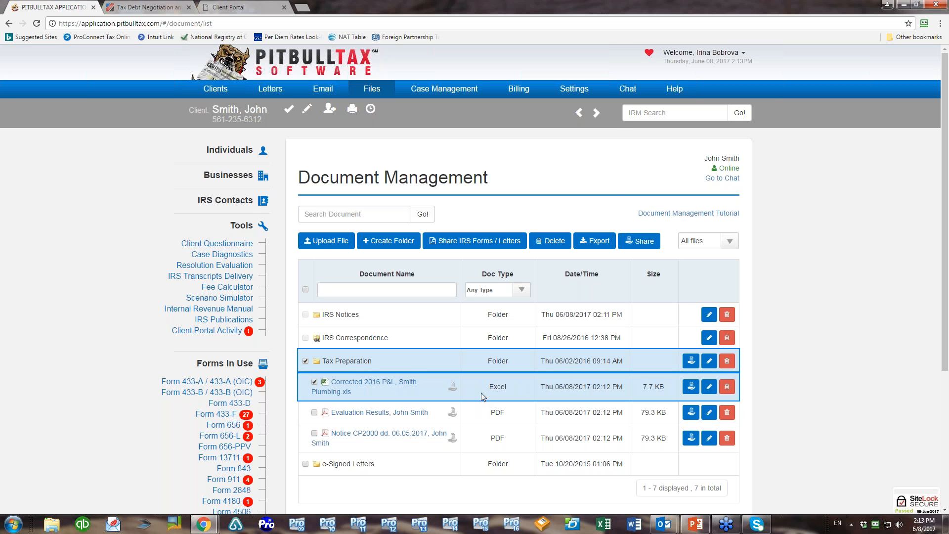
click(639, 241)
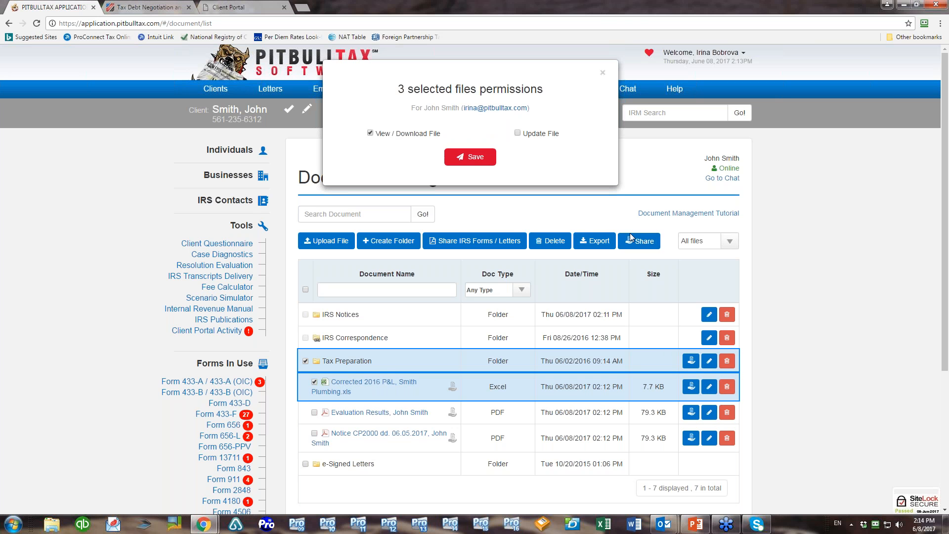
click(370, 134)
click(465, 157)
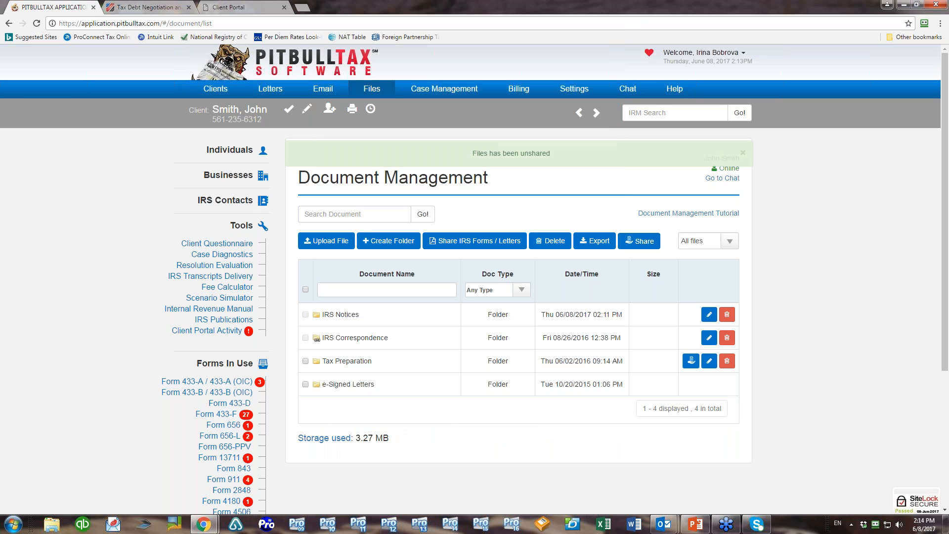
click(350, 363)
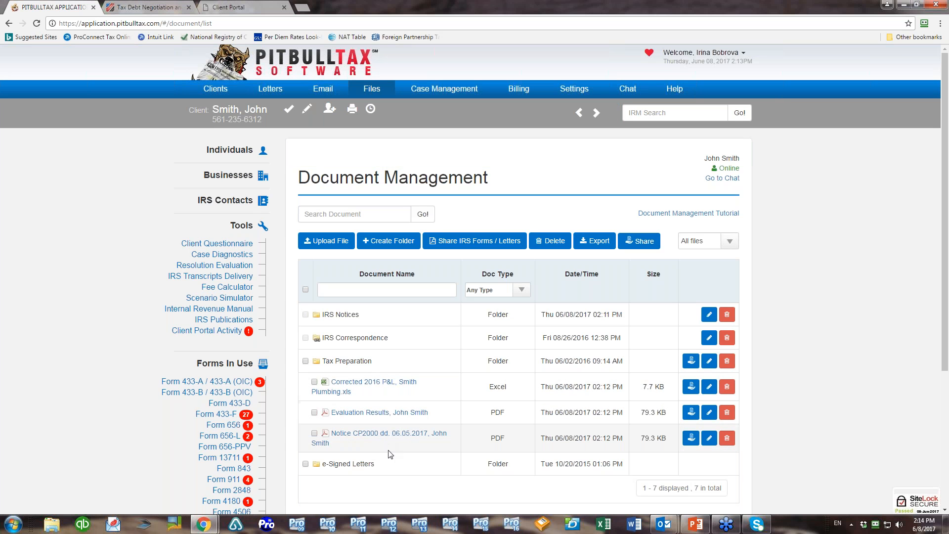
Reshare only the Evaluation Results and Notice CP2000 PDFs with view/download access
click(313, 414)
click(314, 433)
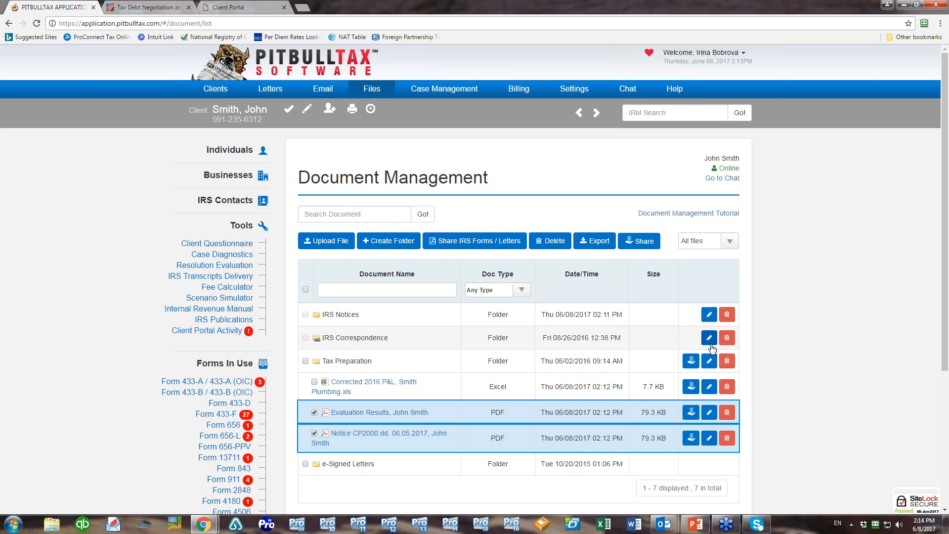
click(639, 241)
click(472, 157)
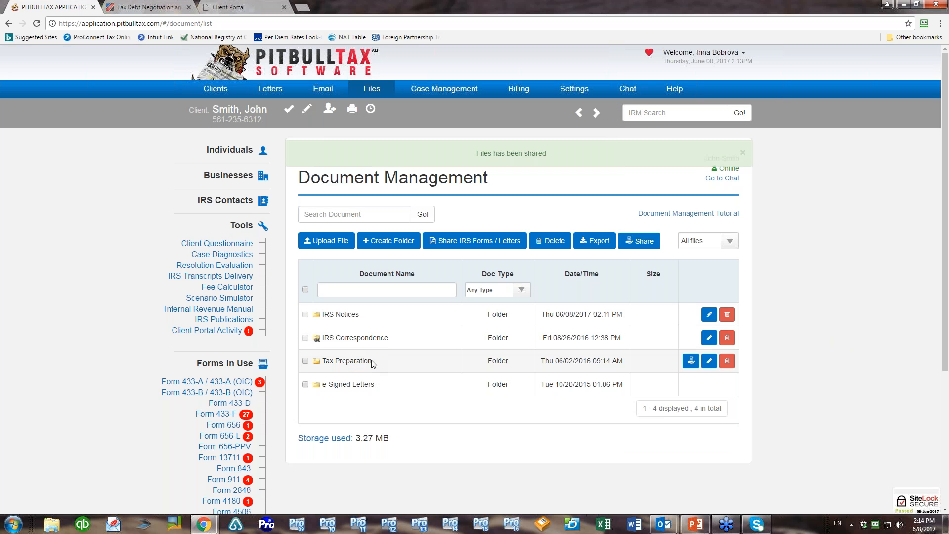
click(371, 361)
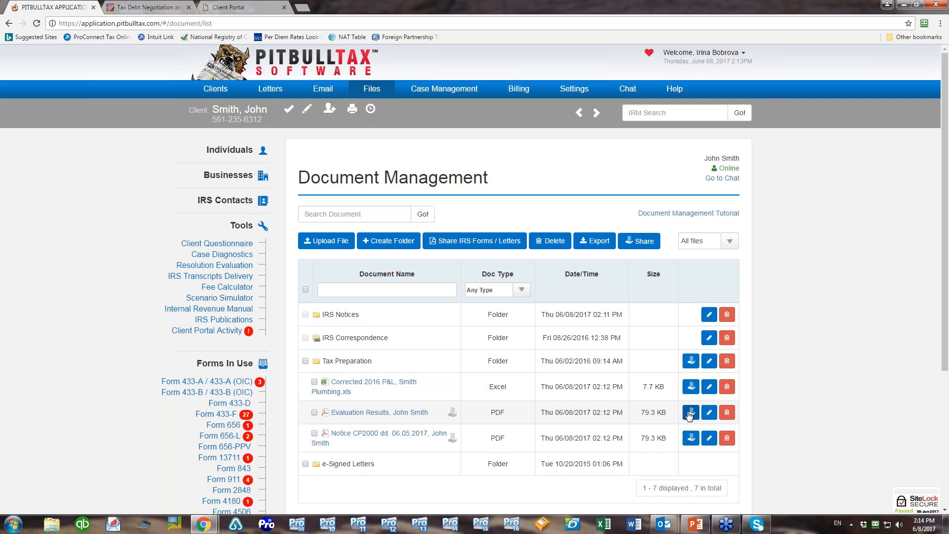
Reload the Client Portal tab and sign out of the previous session
click(226, 6)
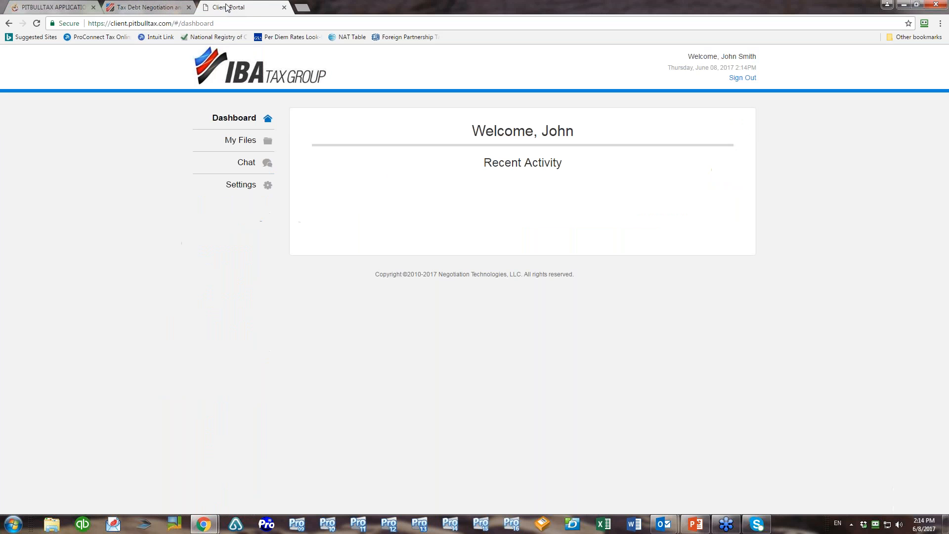
click(36, 23)
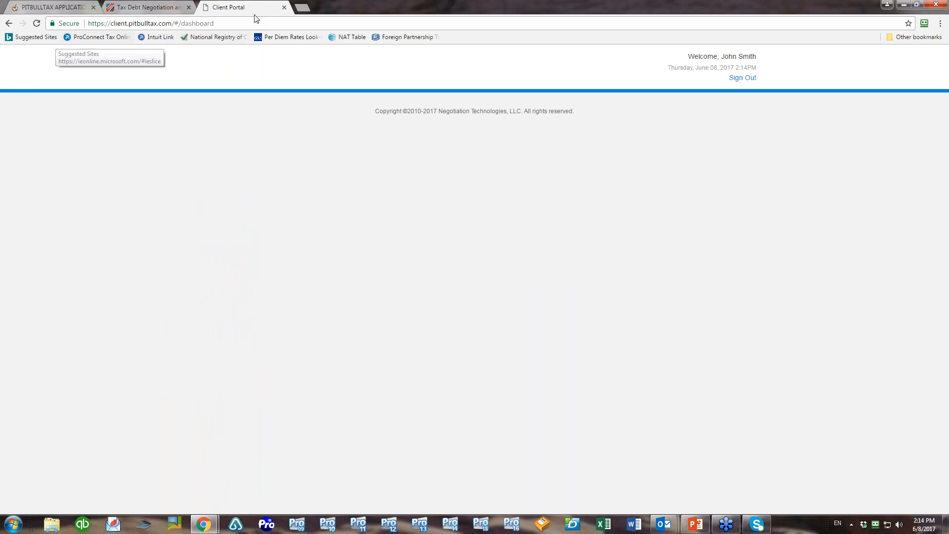
click(37, 23)
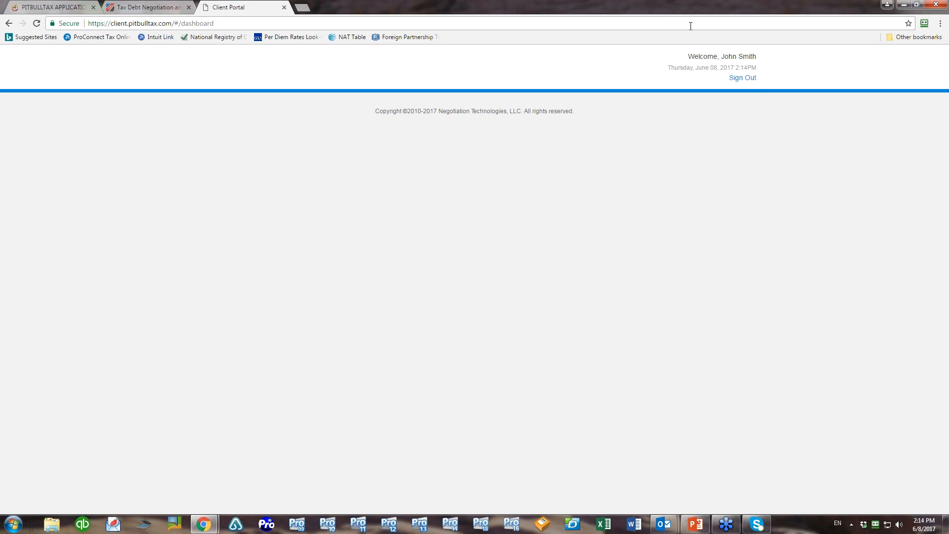
click(743, 78)
Enter the client's sign-in email address and password on the sign-in form
click(487, 218)
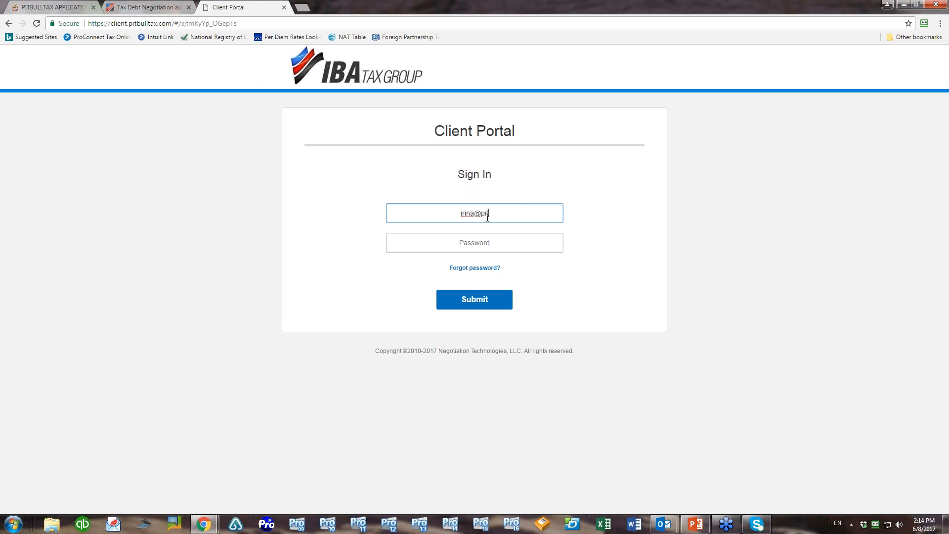
key(Tab)
text(*********)
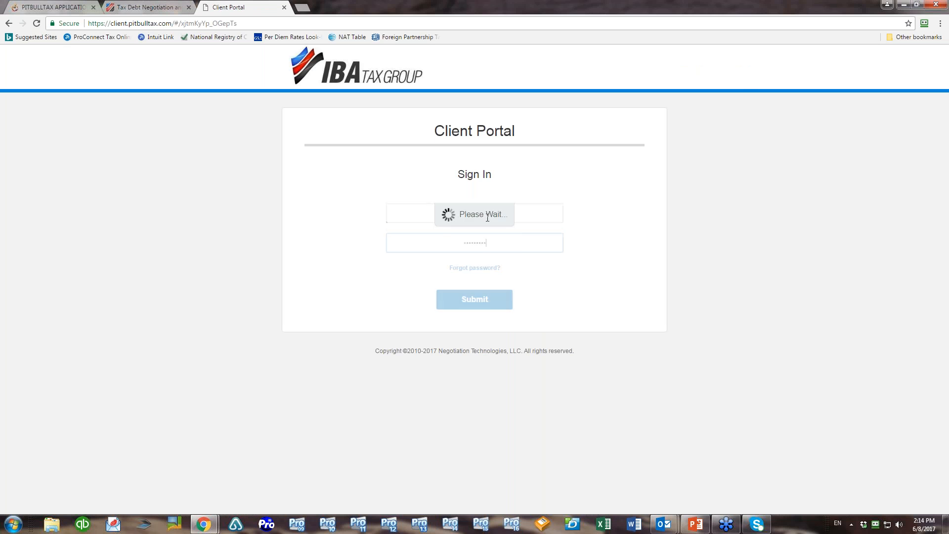
Sign in, decline saving the password, download the Notice CP2000 PDF and open My Files
key(Return)
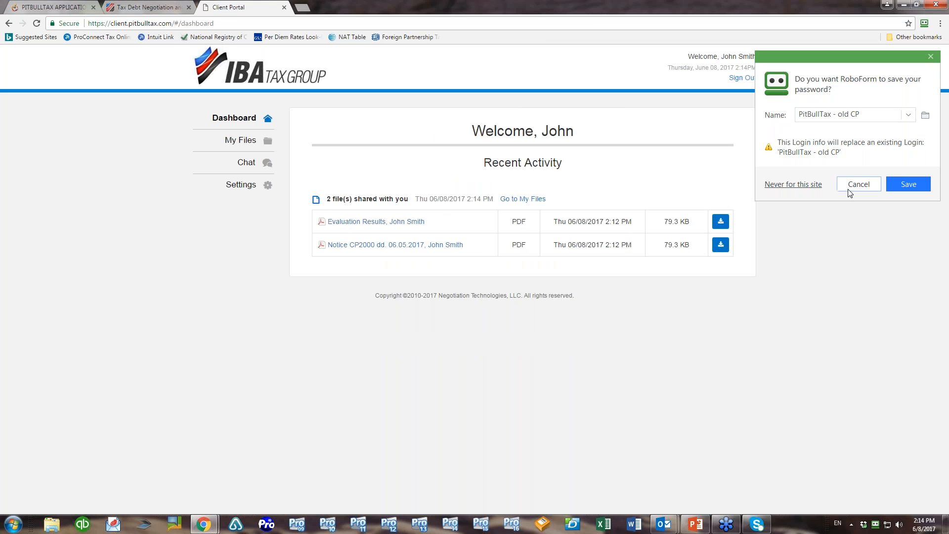
click(857, 188)
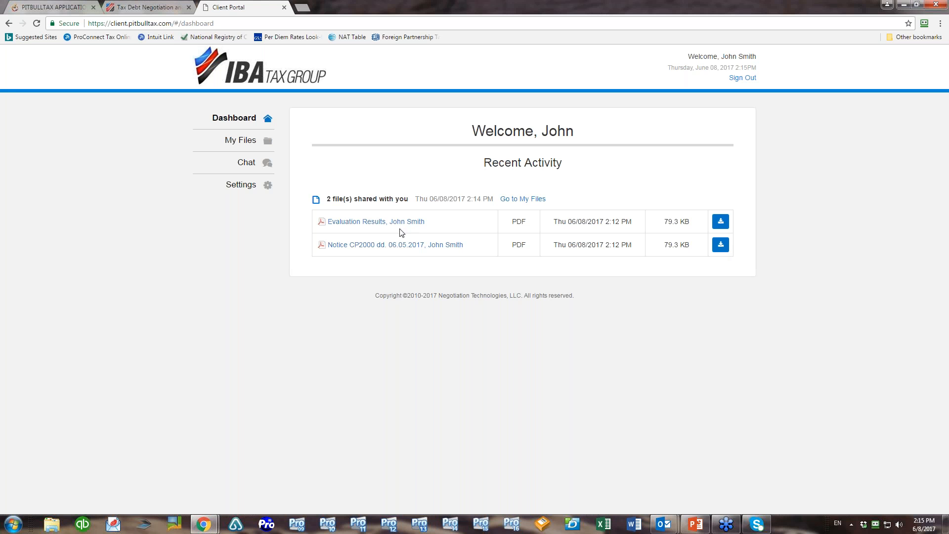
click(397, 244)
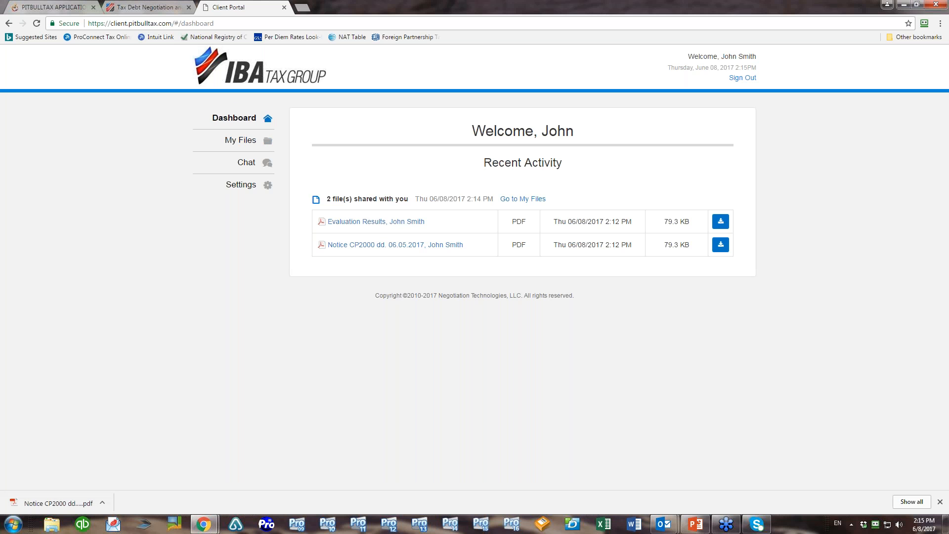
click(245, 141)
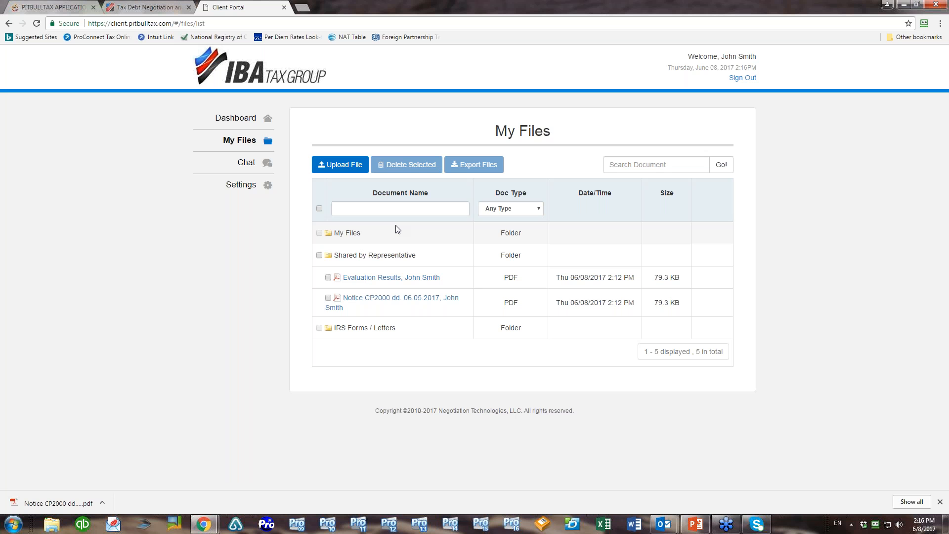
Upload the Corrected 2016 P&L spreadsheet from the client portal, then return to PitBullTax
click(337, 167)
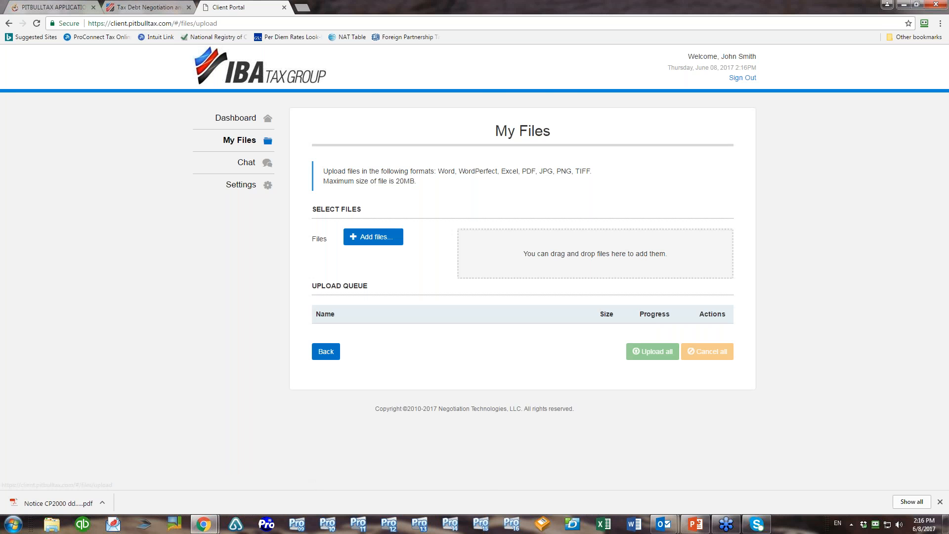
click(373, 236)
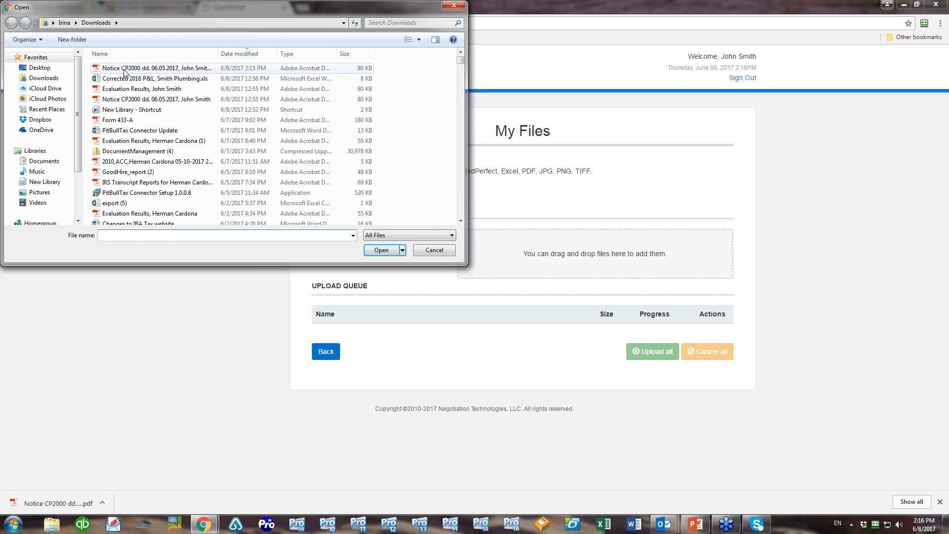
click(149, 78)
click(391, 252)
click(662, 375)
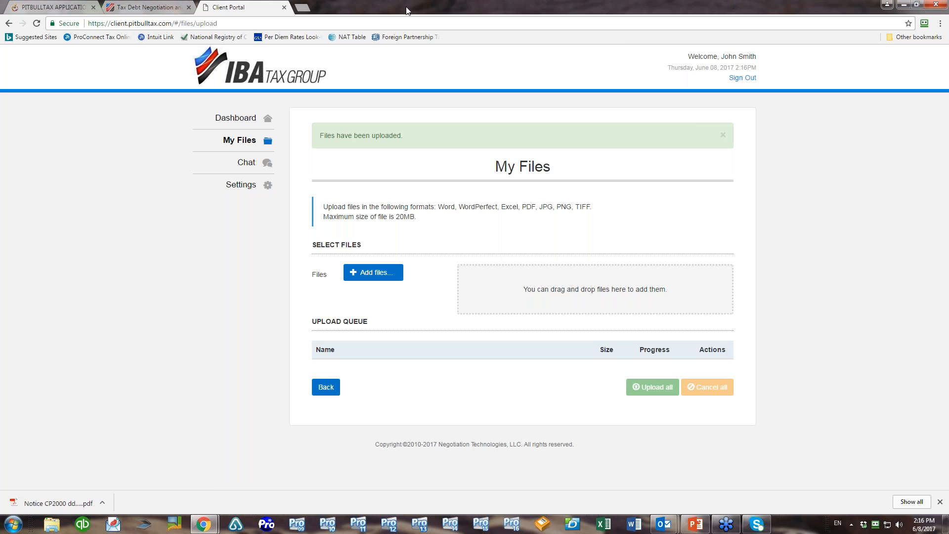
click(16, 5)
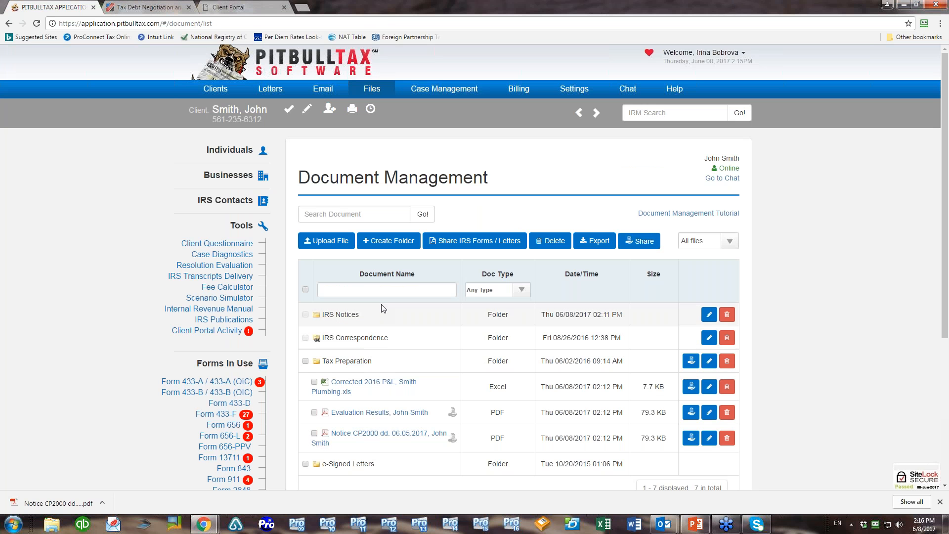
Refresh Document Management and expand Shared by Client to show the Corrected 2016 P&L file
click(36, 23)
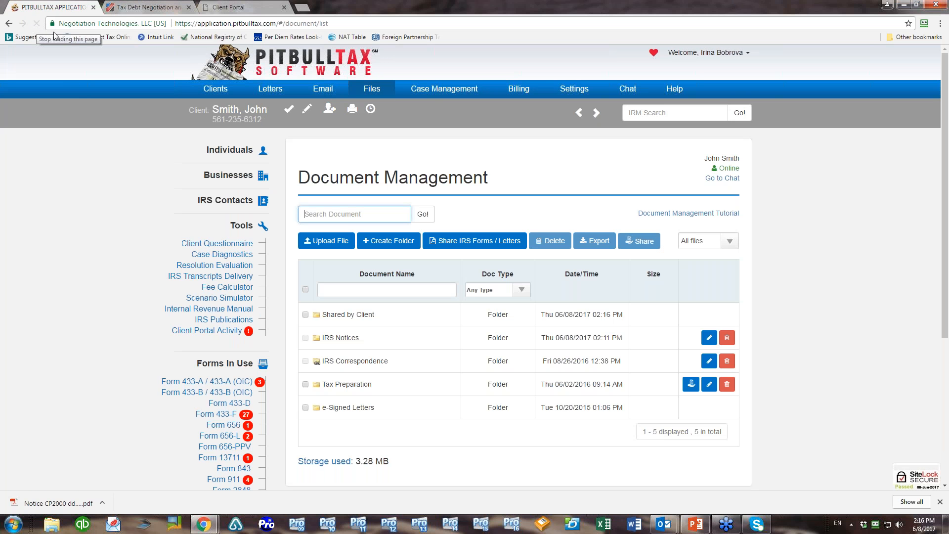
click(344, 321)
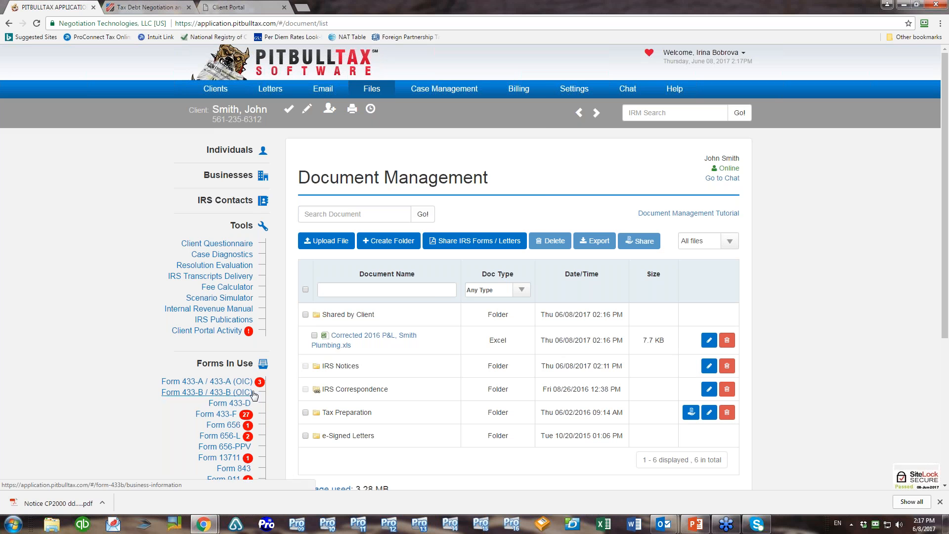
Share Form 2848 Copies A and B with the client, leaving out Copies C, D and E
click(478, 244)
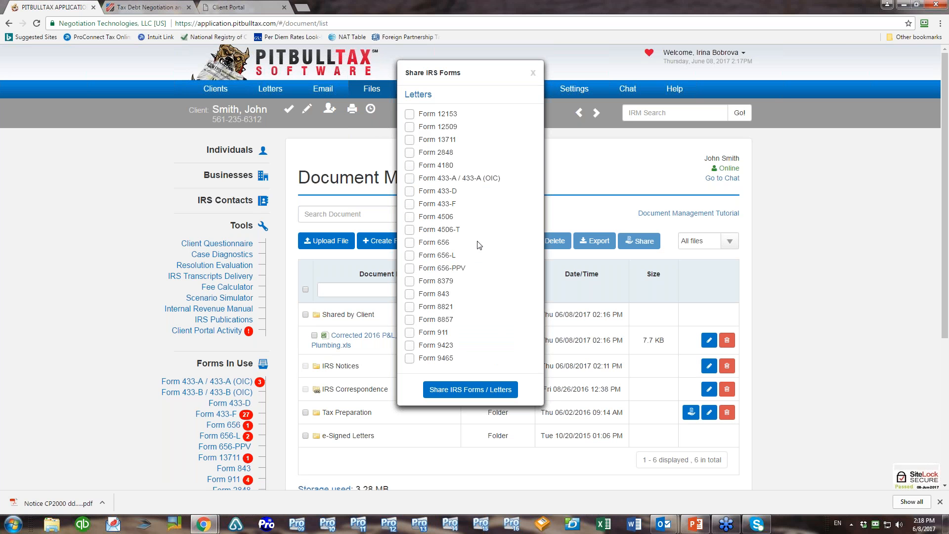
click(410, 152)
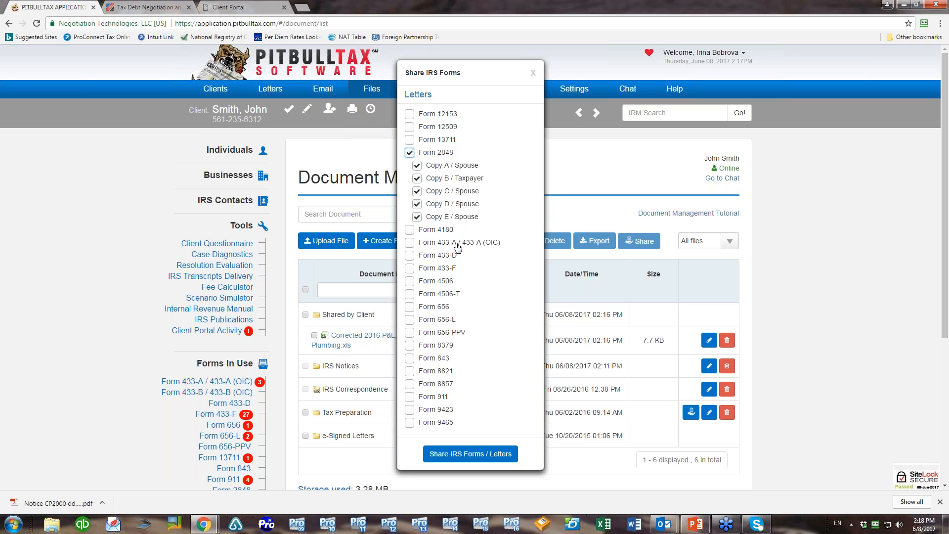
click(416, 191)
click(416, 204)
click(416, 217)
click(440, 455)
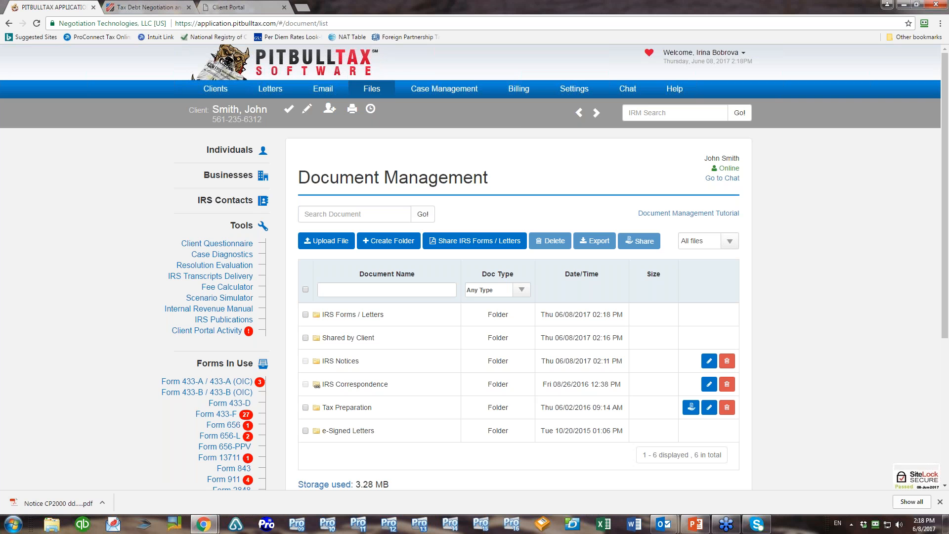
Reload the client portal dashboard, then download and view the shared Form 2848 (Copy A)
click(266, 8)
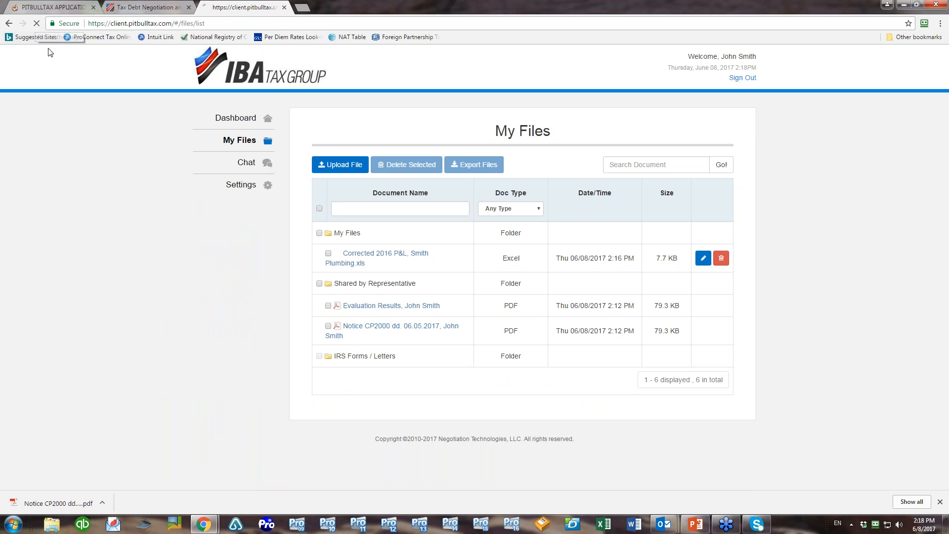
click(36, 24)
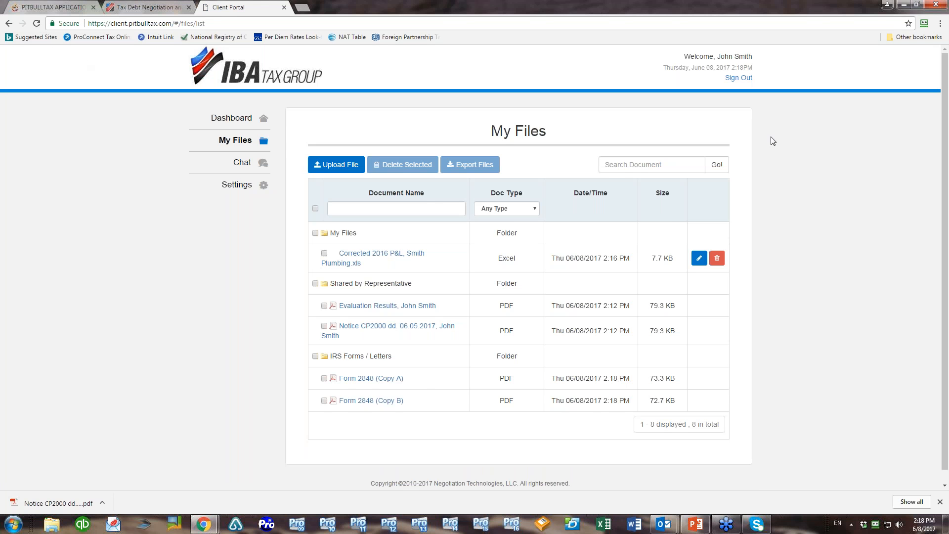
click(231, 118)
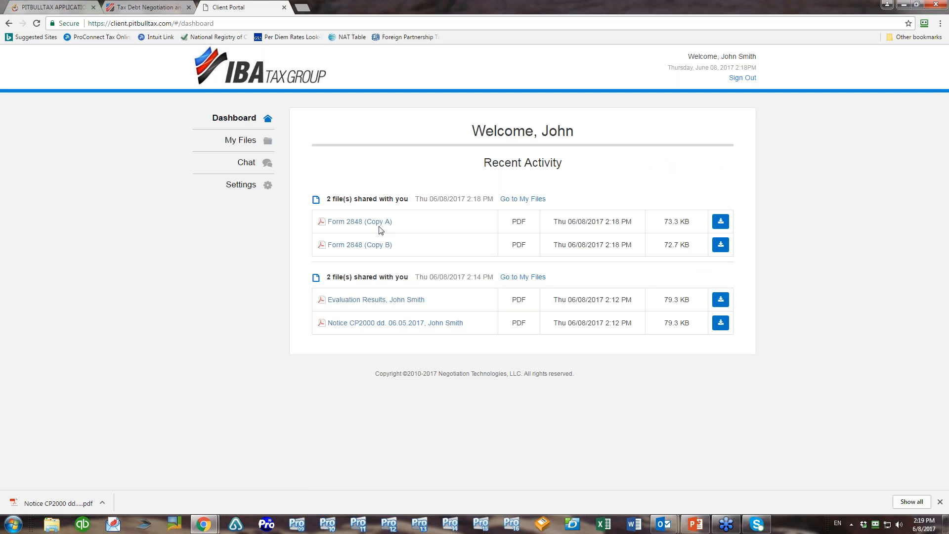
click(360, 221)
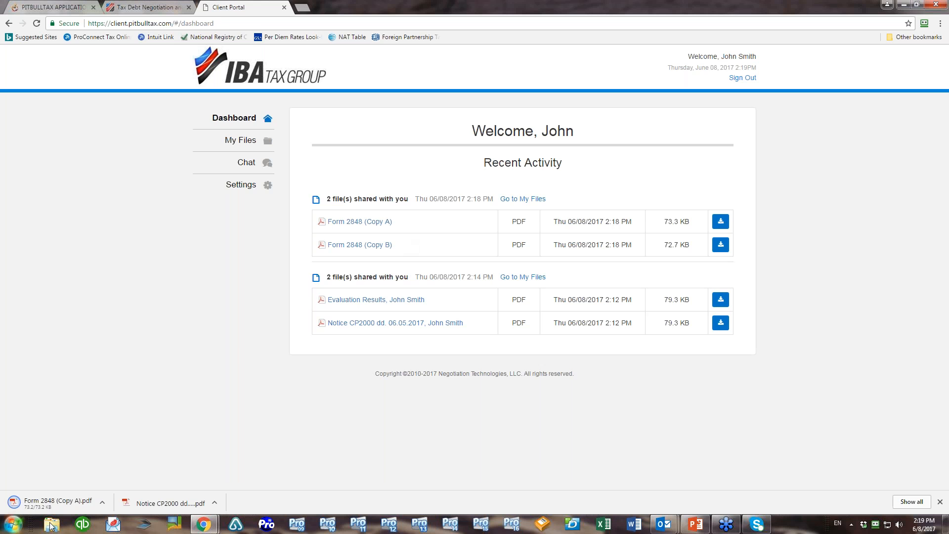
click(55, 504)
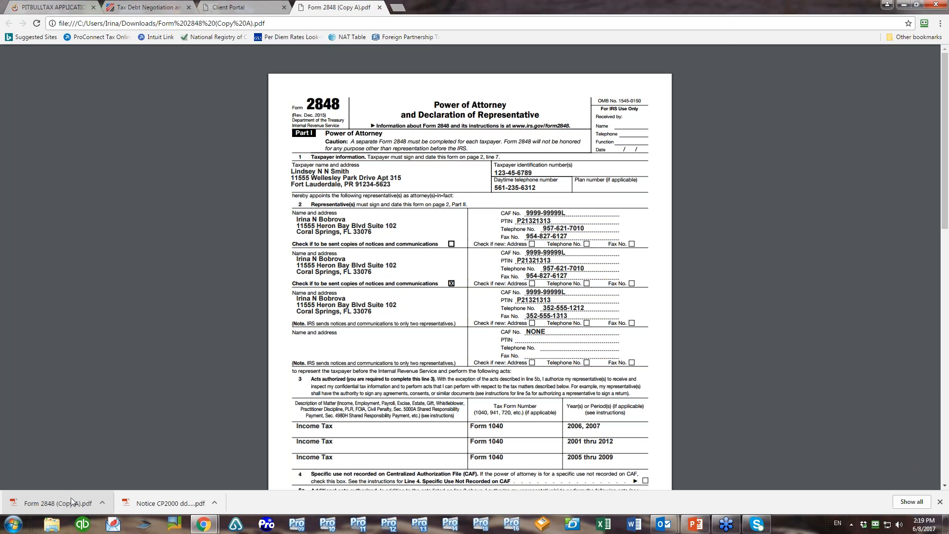
click(379, 8)
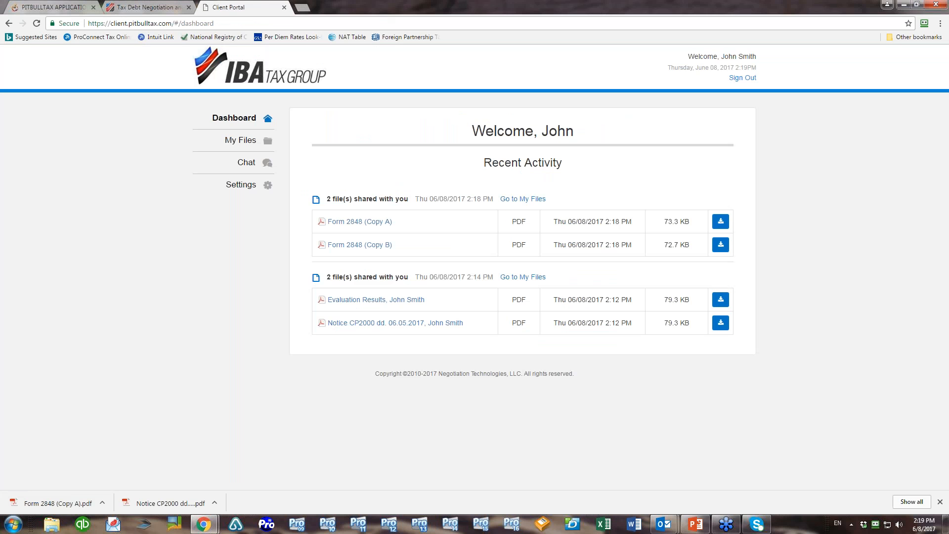
Back in Document Management, expand IRS Forms / Letters to show Form 2848 Copies A and B
click(36, 9)
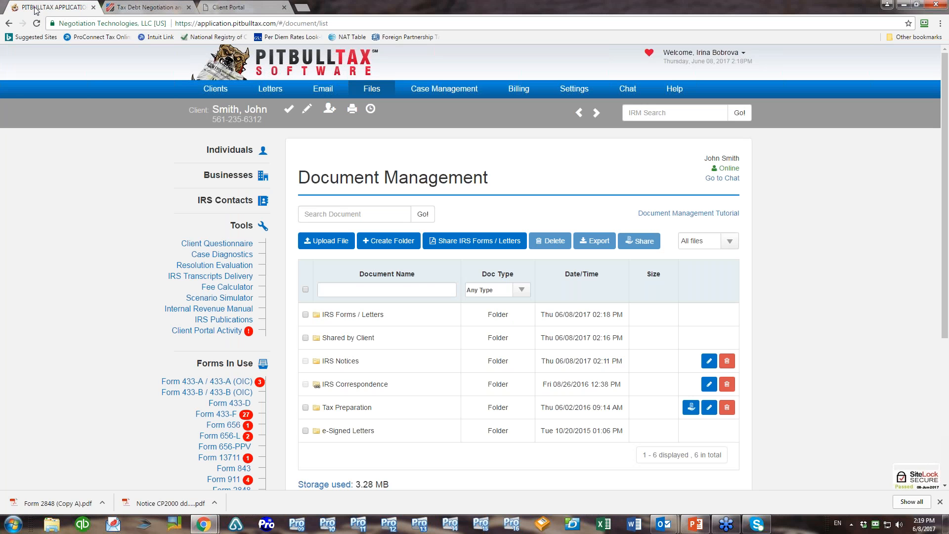
click(374, 322)
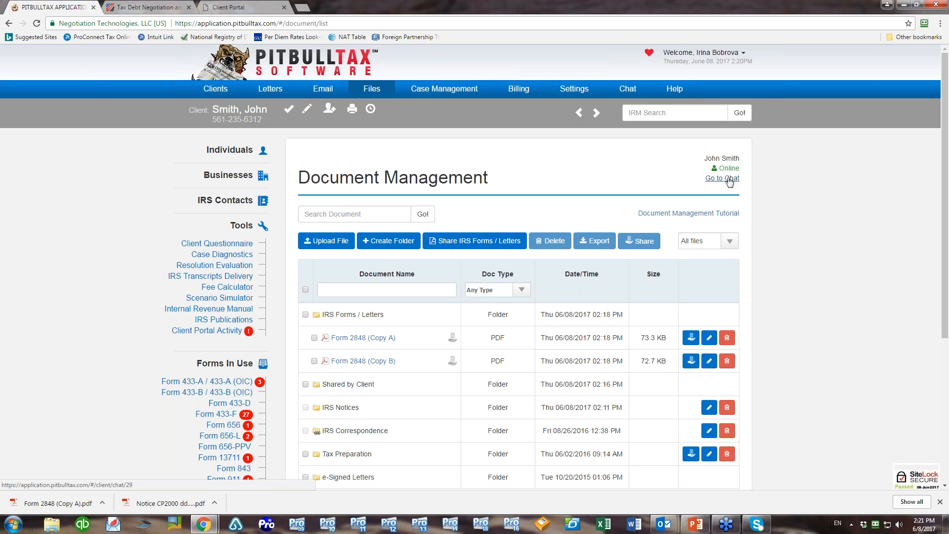
Send the client the chat message 'I just received Notice of Intent to Levy'
click(622, 93)
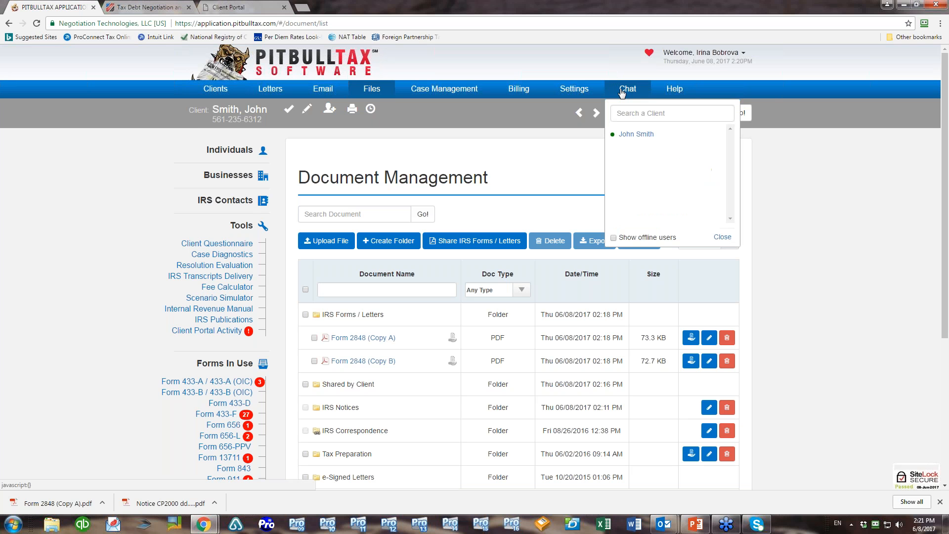
click(636, 135)
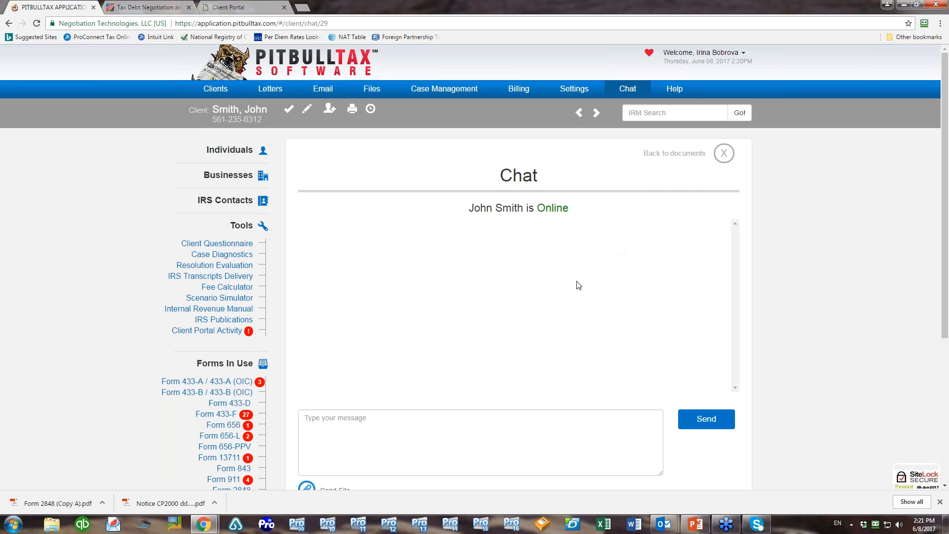
click(363, 427)
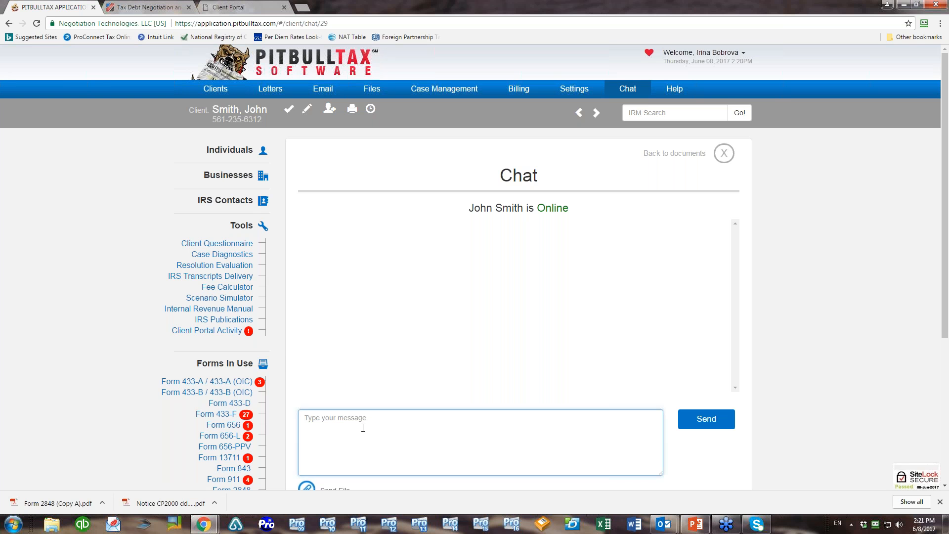
text(I just received Notice of Intent to Levy)
key(Return)
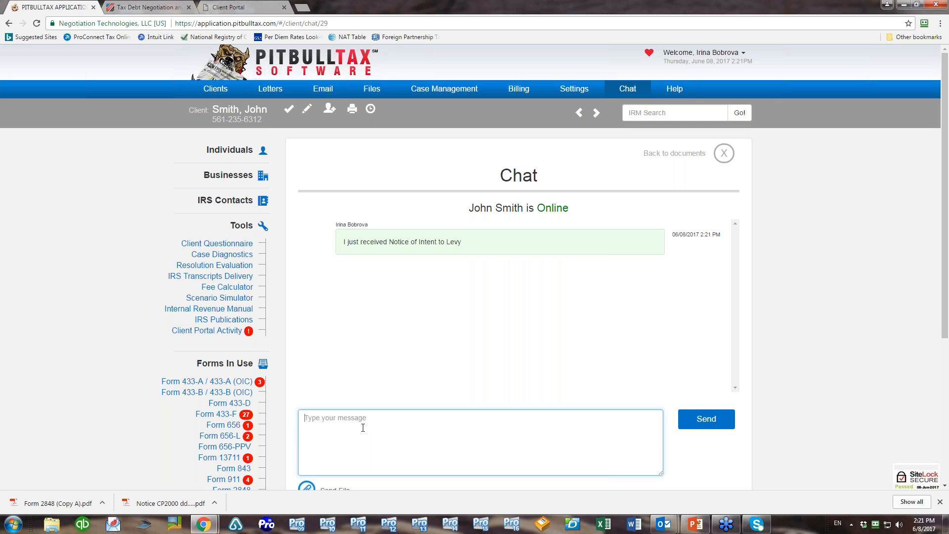
From the reloaded client portal chat, send the reply 'Me too'
click(253, 7)
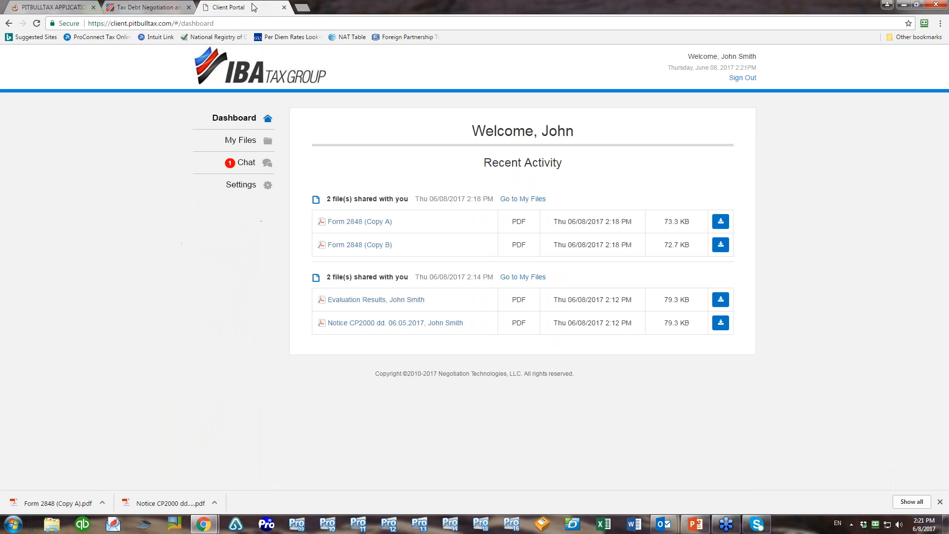
click(36, 23)
click(247, 162)
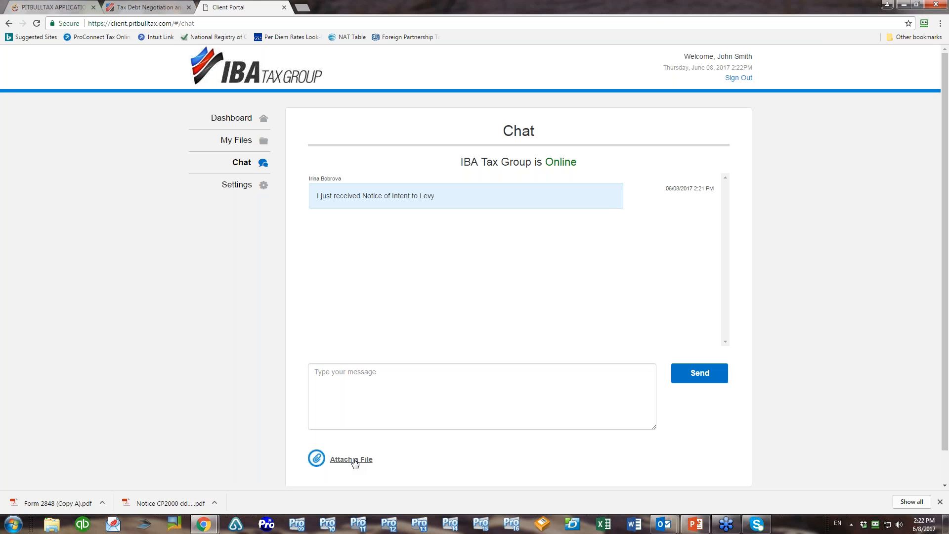
click(363, 382)
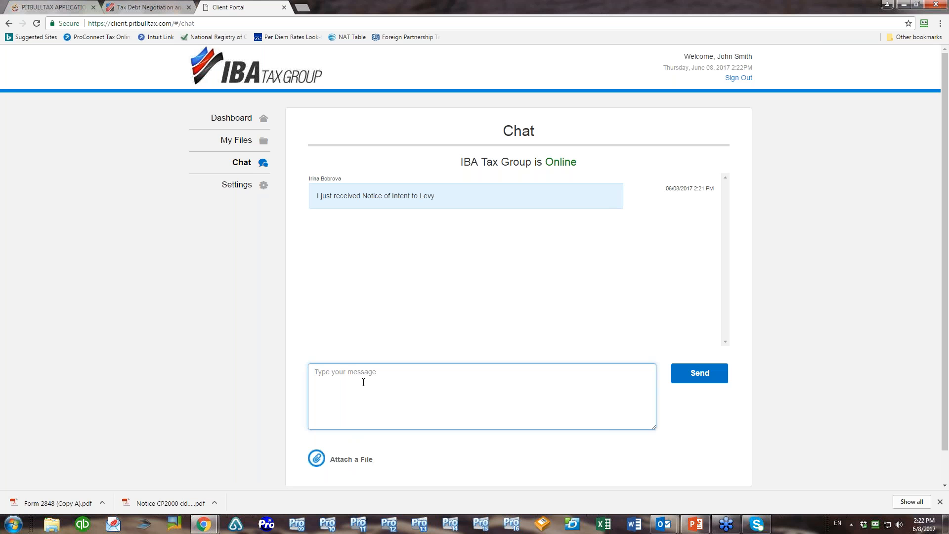
text(Me too)
key(Return)
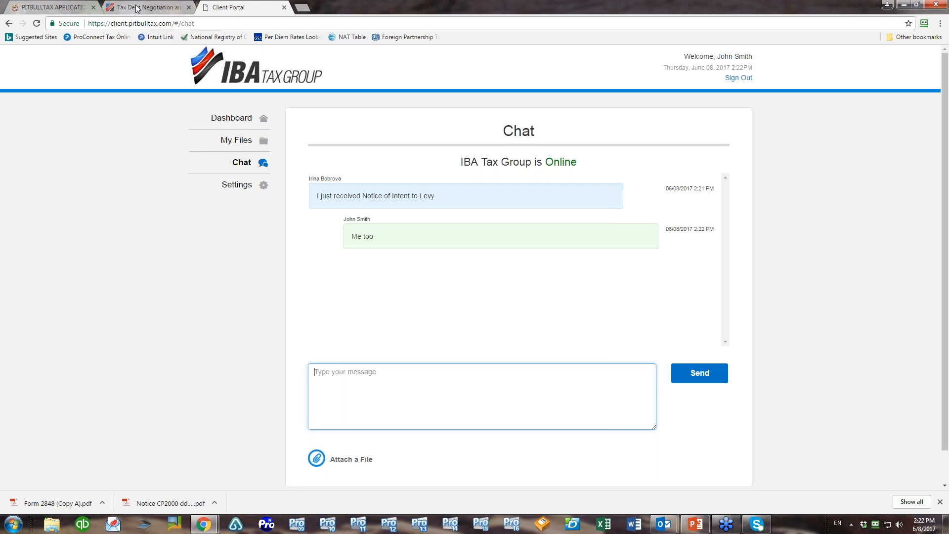
Reload the PitBullTax staff chat to see the reply, then go to the workflow home page
click(57, 7)
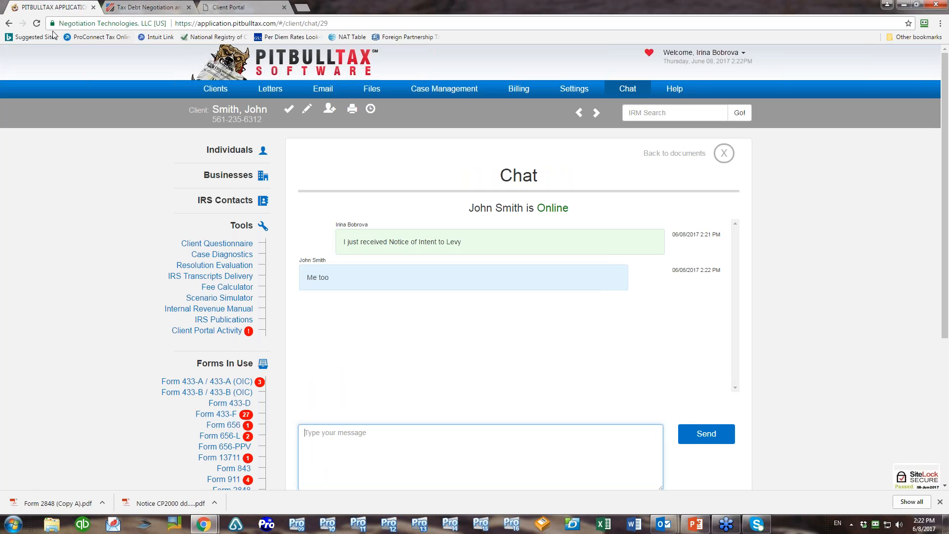
click(37, 23)
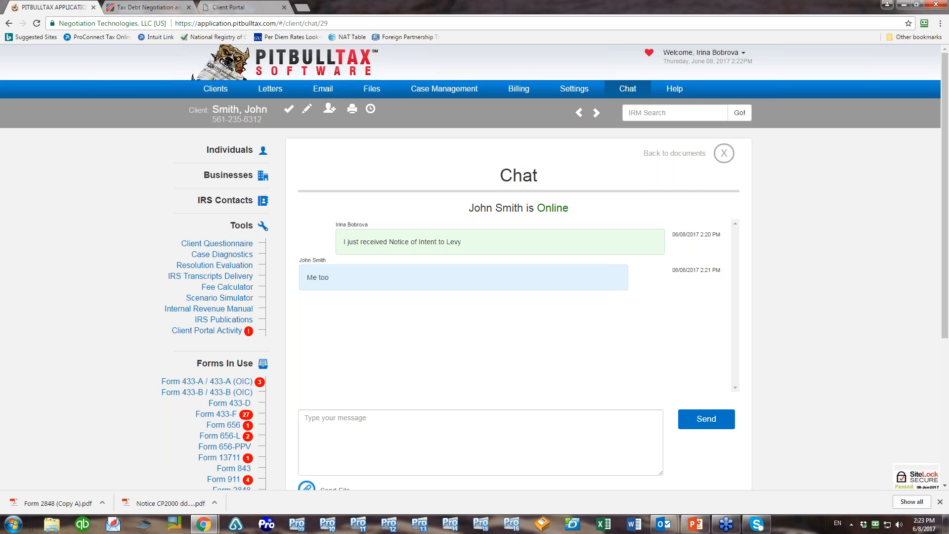
click(211, 64)
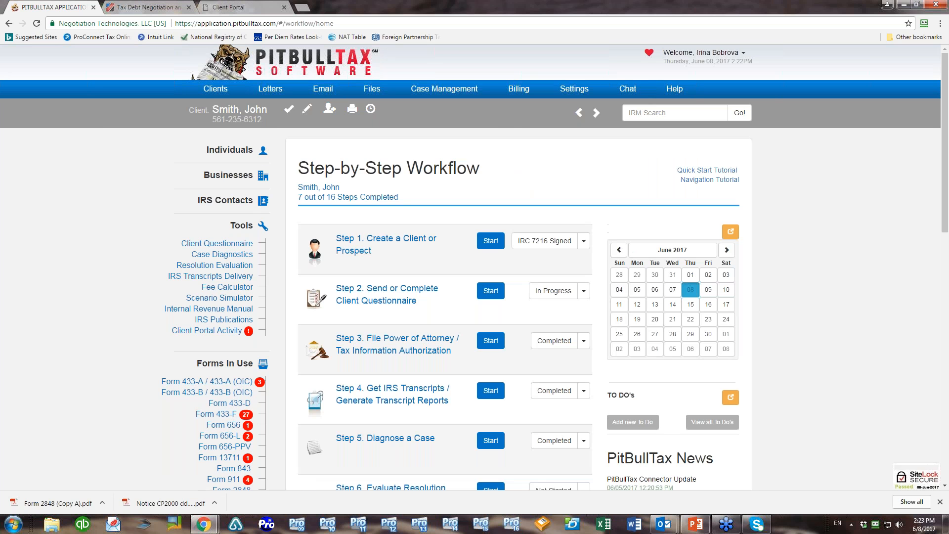
Send another portal reply 'Me ytoo' and open PitBullTax's chat list showing the unread message
click(257, 6)
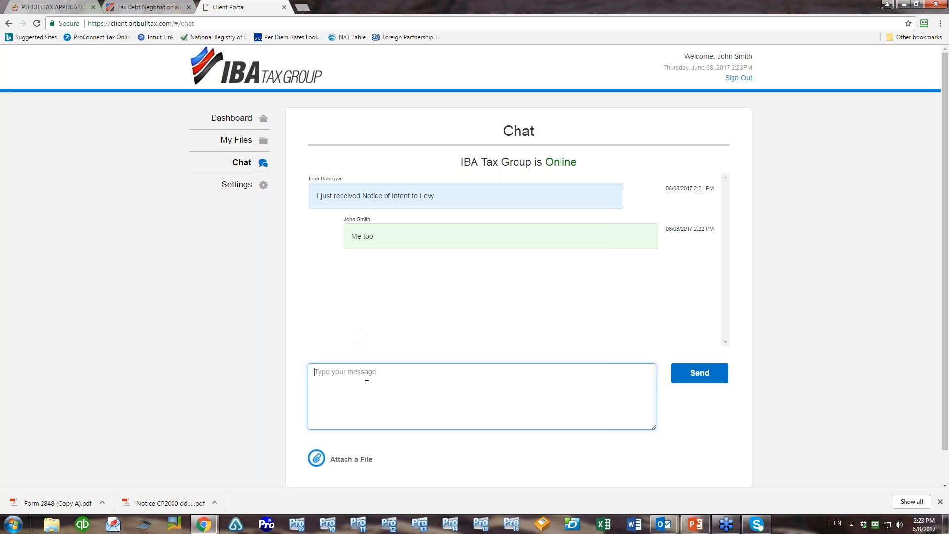
text(Me ytoo)
key(Return)
click(62, 8)
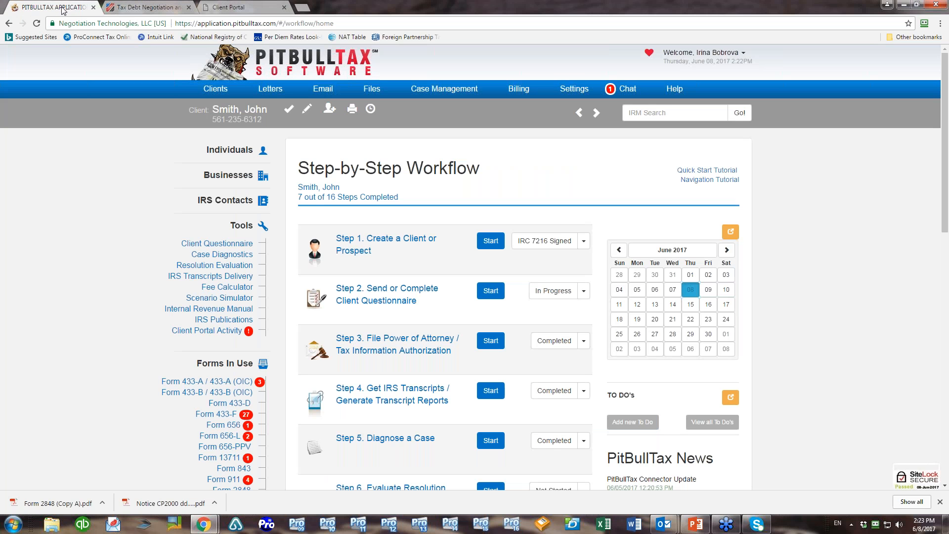
click(632, 98)
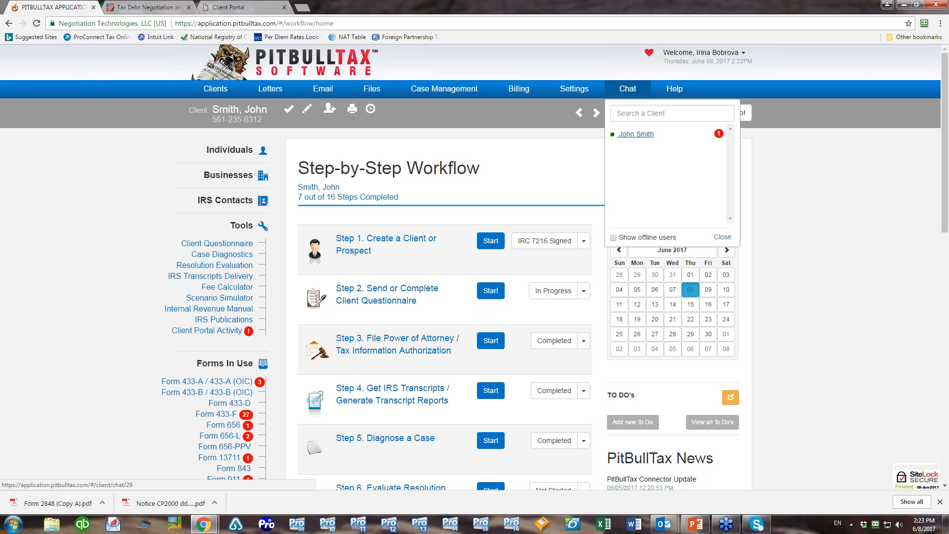
Include offline users in the chat contact list, then close the list
click(614, 238)
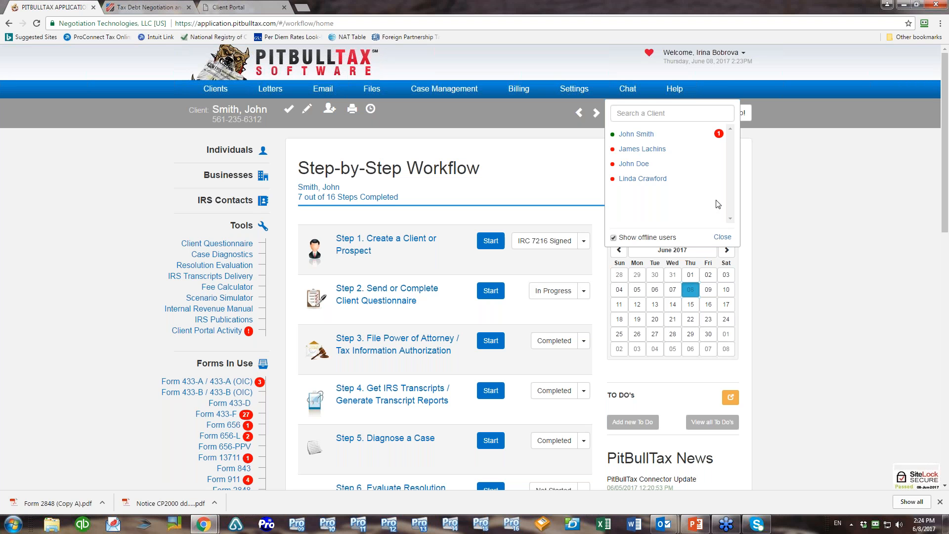
click(721, 236)
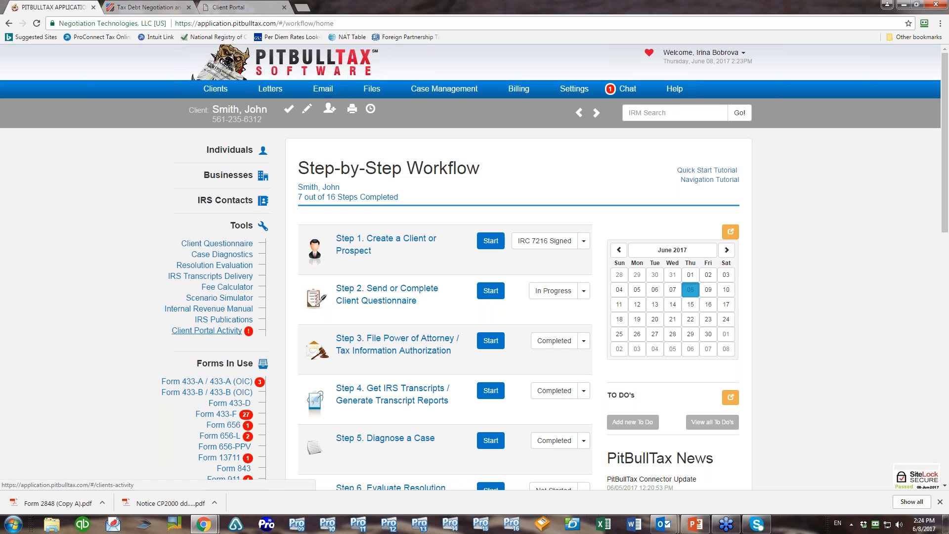
Open Client Portal Activity and use Go to My Files on the client's shared file entry
click(212, 330)
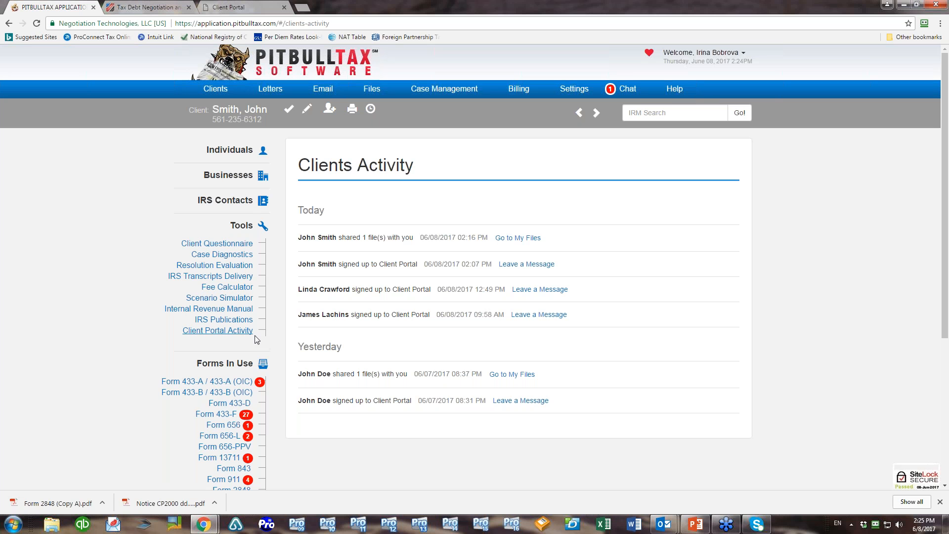
click(512, 238)
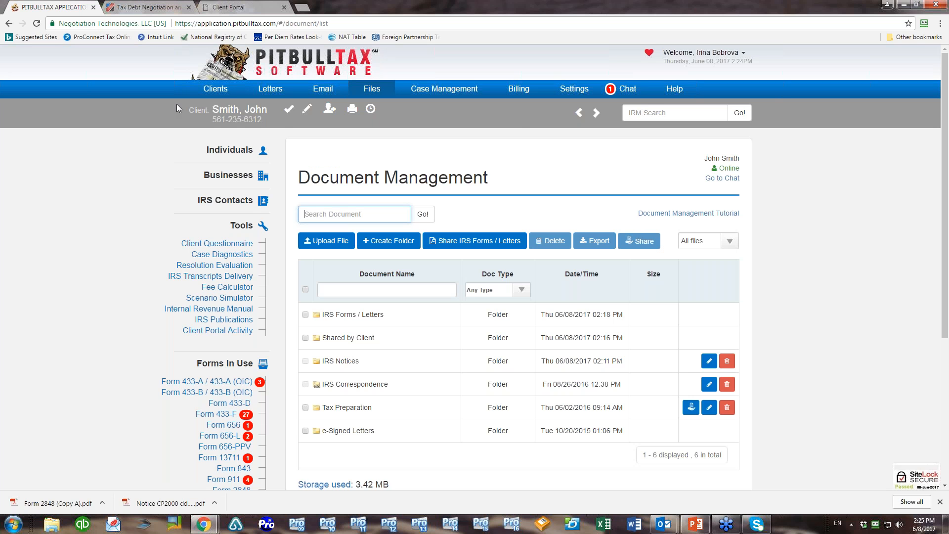
Check the client portal dashboard, then return to PitBullTax and open the Settings menu
click(228, 7)
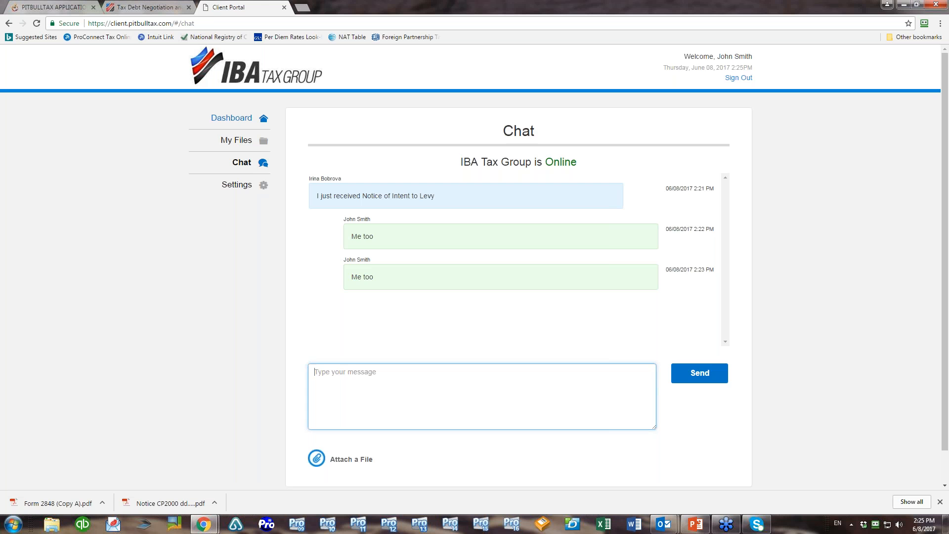
click(231, 118)
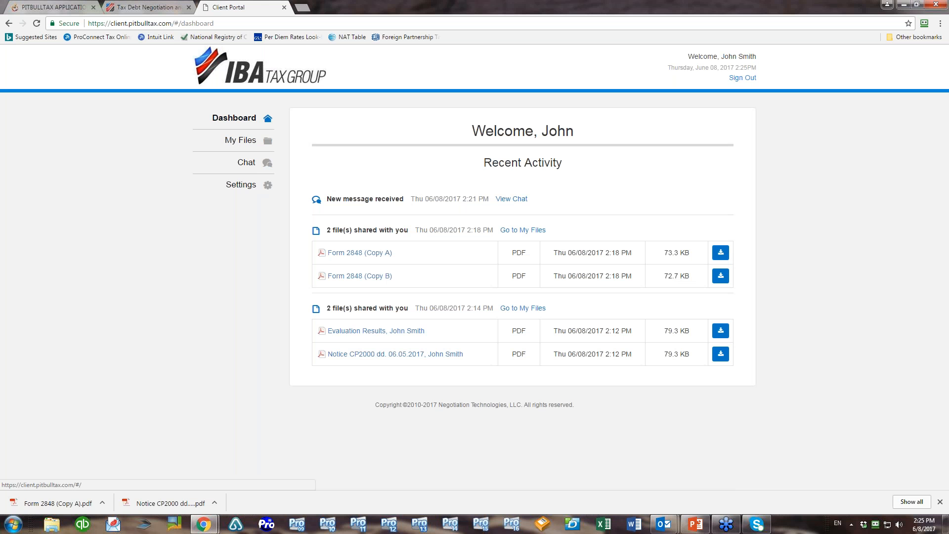
click(49, 6)
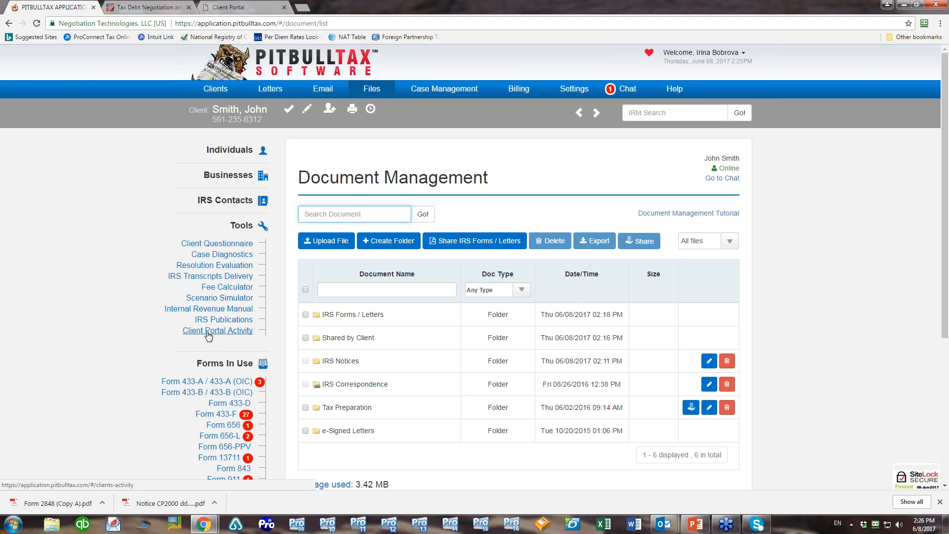
click(581, 89)
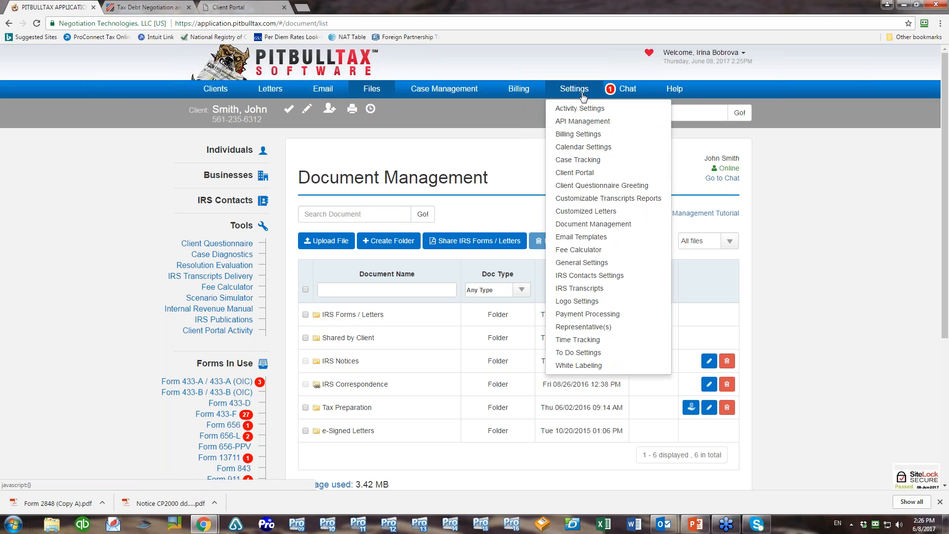
Open Settings > Client Portal and review the header with the IBA Tax Group logo and name
click(599, 174)
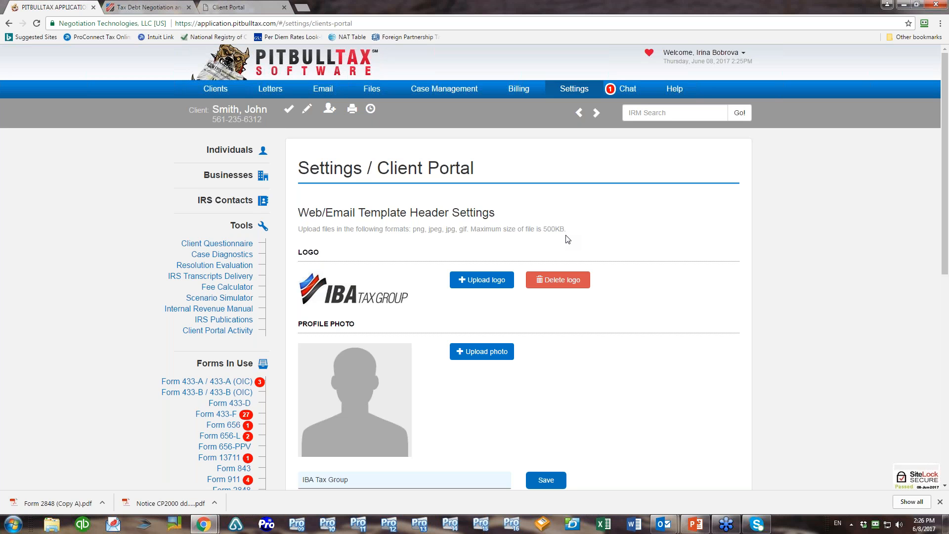
scroll(568, 239, down, 2)
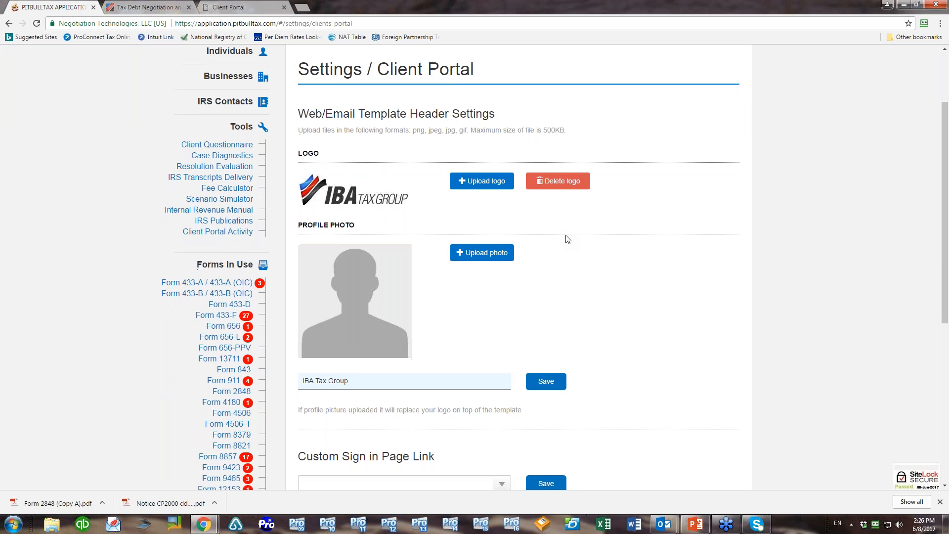
scroll(568, 240, down, 1)
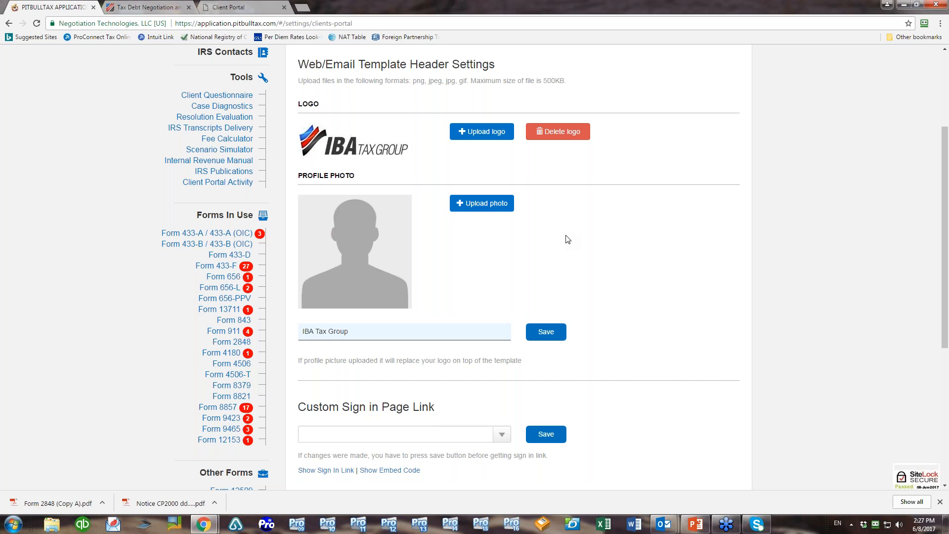
Clear 'IBA Tax Group' from the portal name field and review the chat and email notification settings
drag(368, 329, 264, 331)
key(BackSpace)
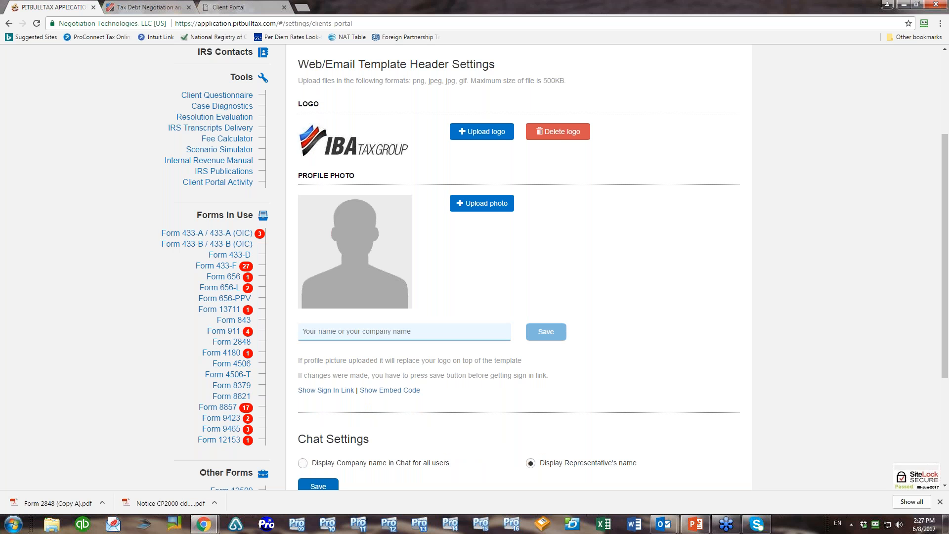
scroll(582, 264, down, 2)
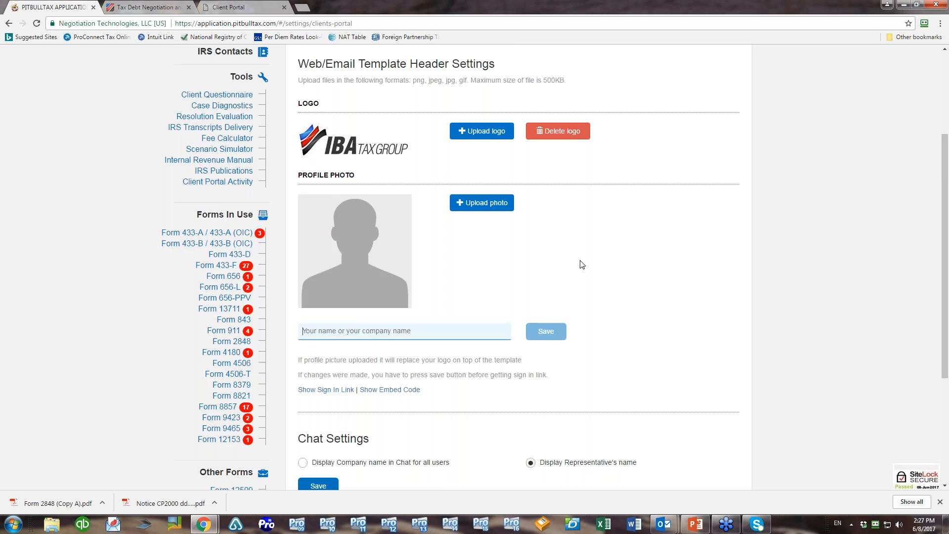
scroll(582, 265, down, 2)
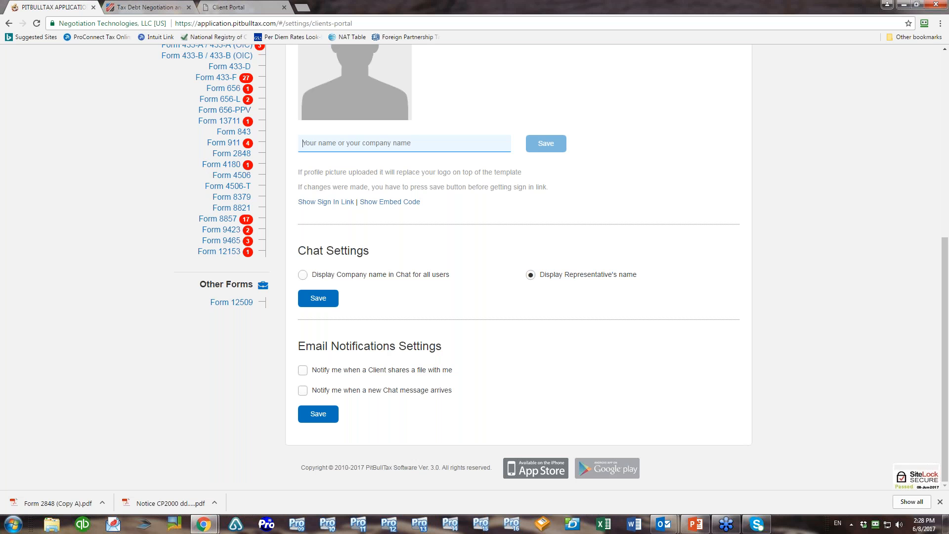
click(230, 8)
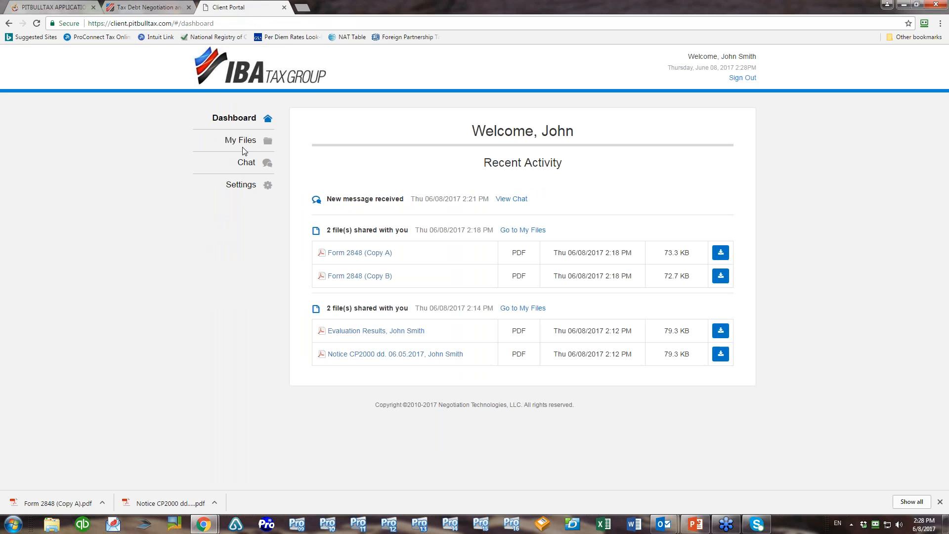
click(247, 163)
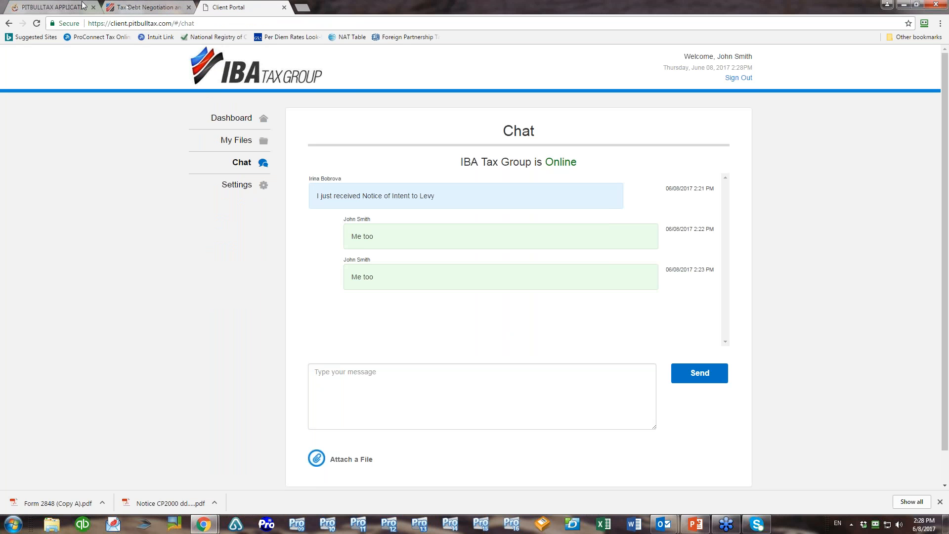
click(52, 6)
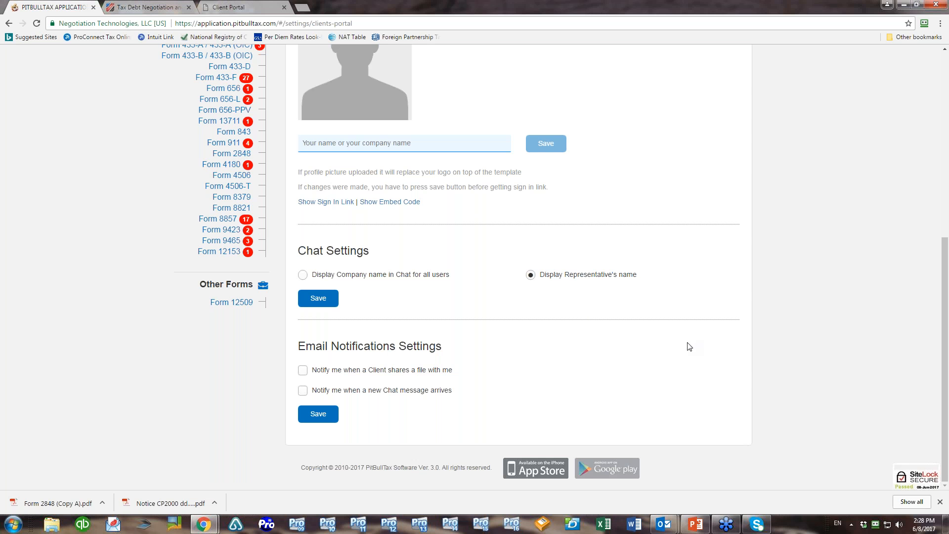
scroll(661, 366, up, 1)
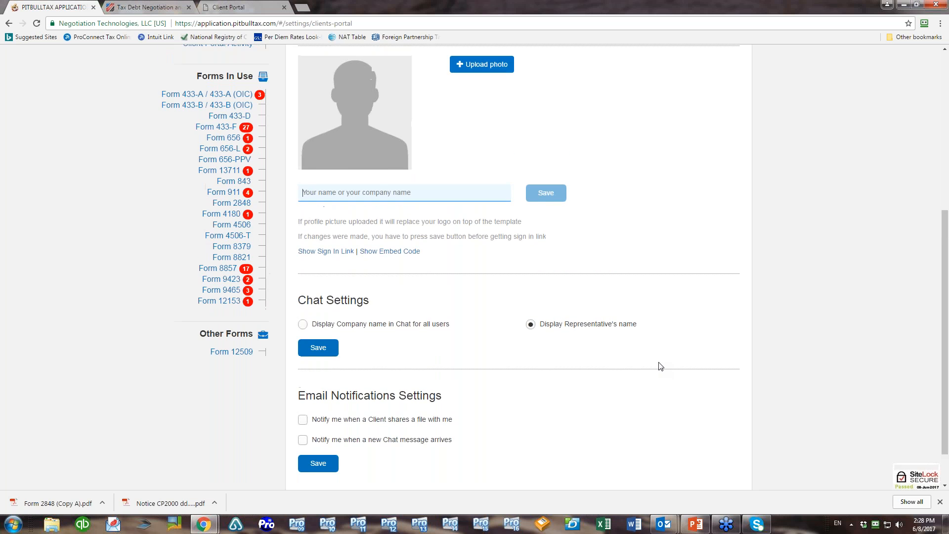
scroll(660, 366, down, 1)
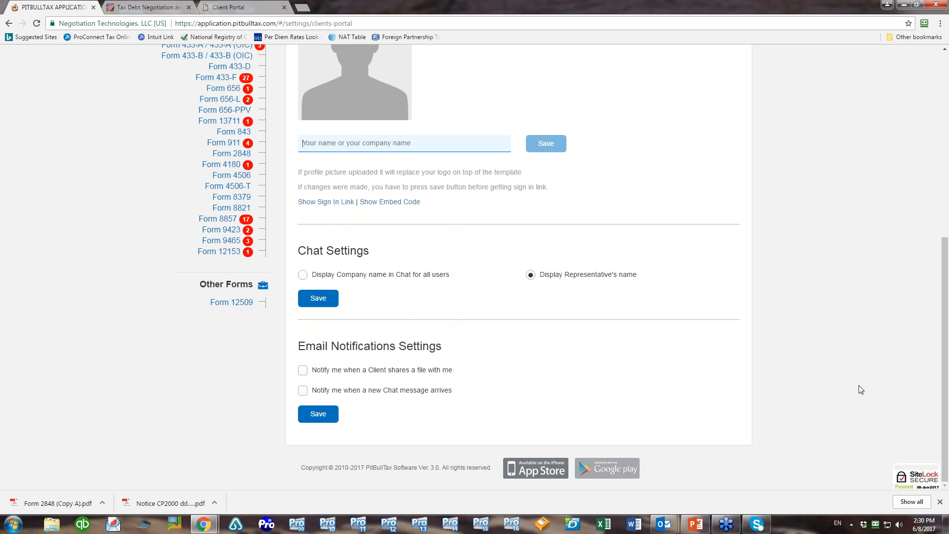
Reload the Client Portal settings page so the profile name shows IBA Tax Group again
scroll(861, 390, up, 5)
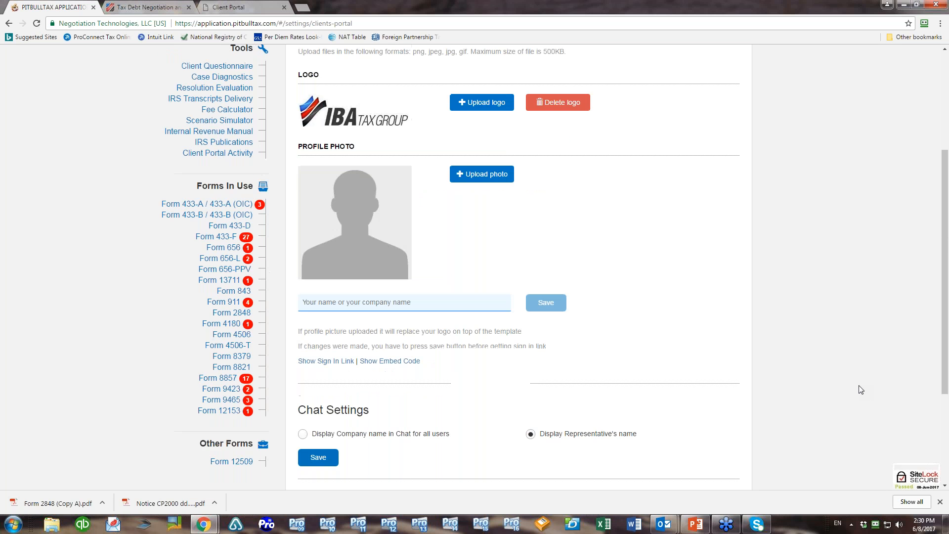
click(36, 23)
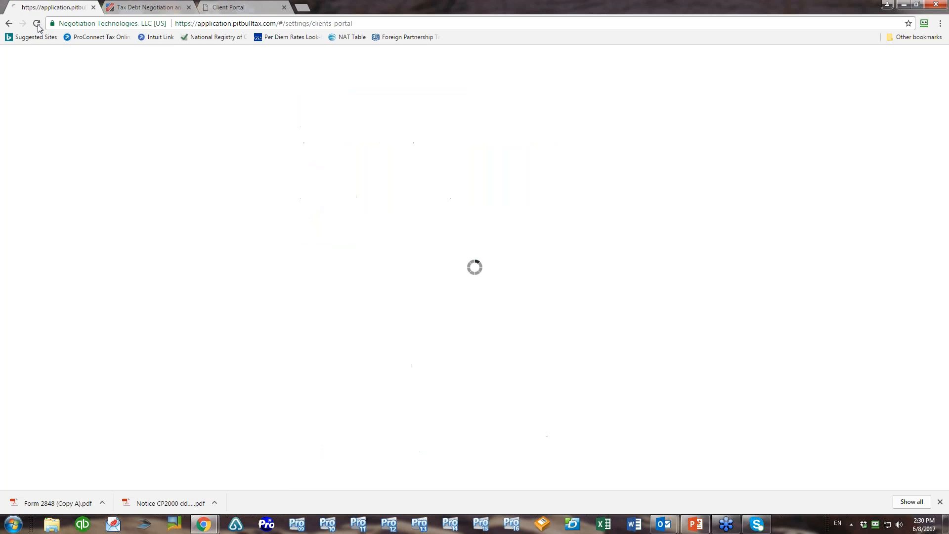
scroll(811, 255, down, 8)
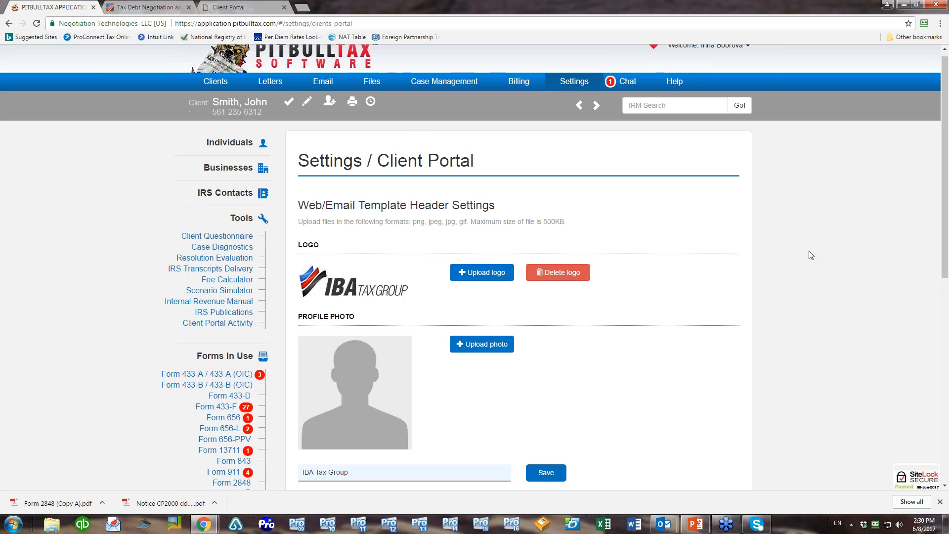
scroll(811, 255, up, 3)
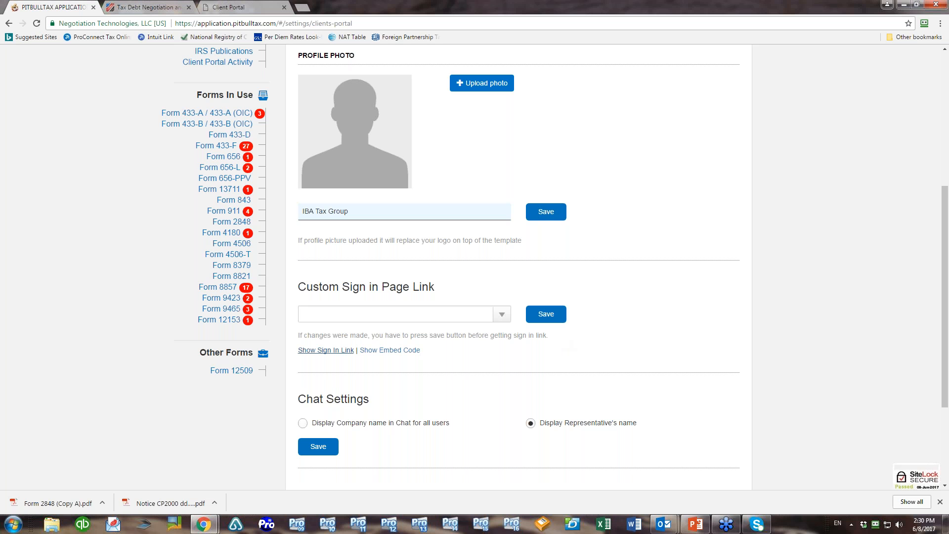
Show the client sign-in link and set the custom sign-in page name to ibataxgroup
click(325, 350)
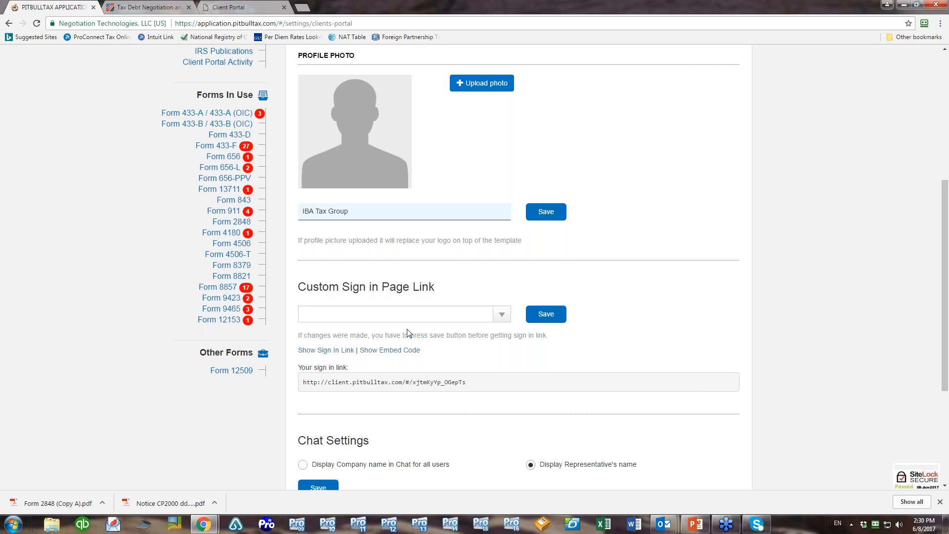
click(502, 315)
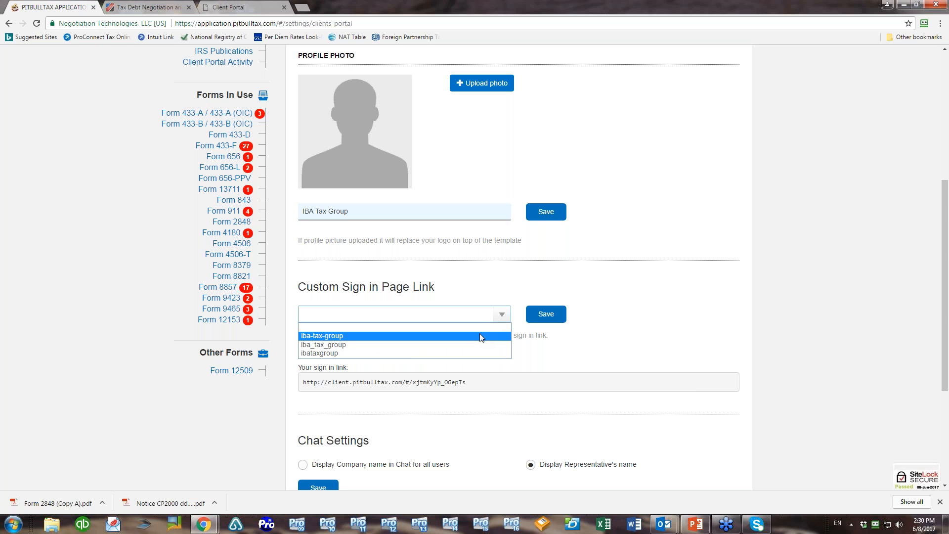
click(409, 353)
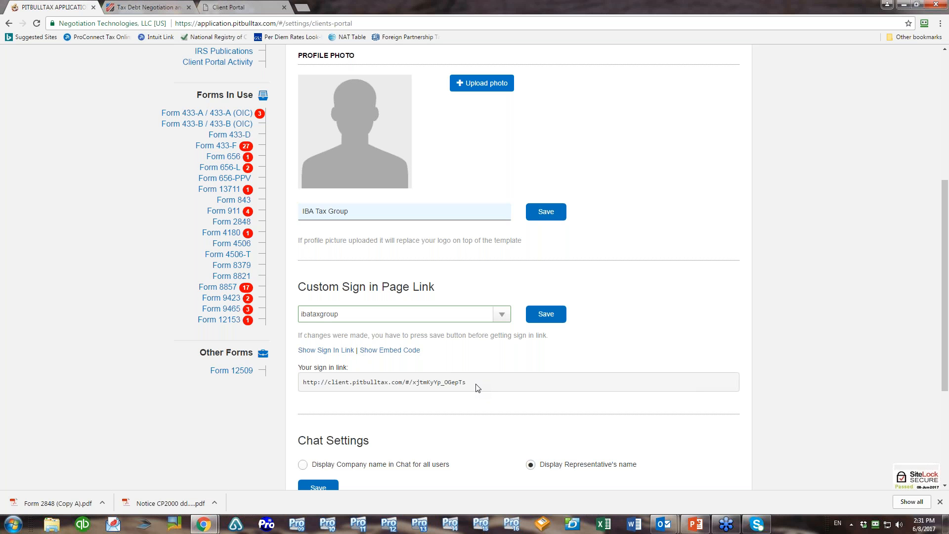
Switch to the embed code view and scroll through the HTML client login form
click(404, 351)
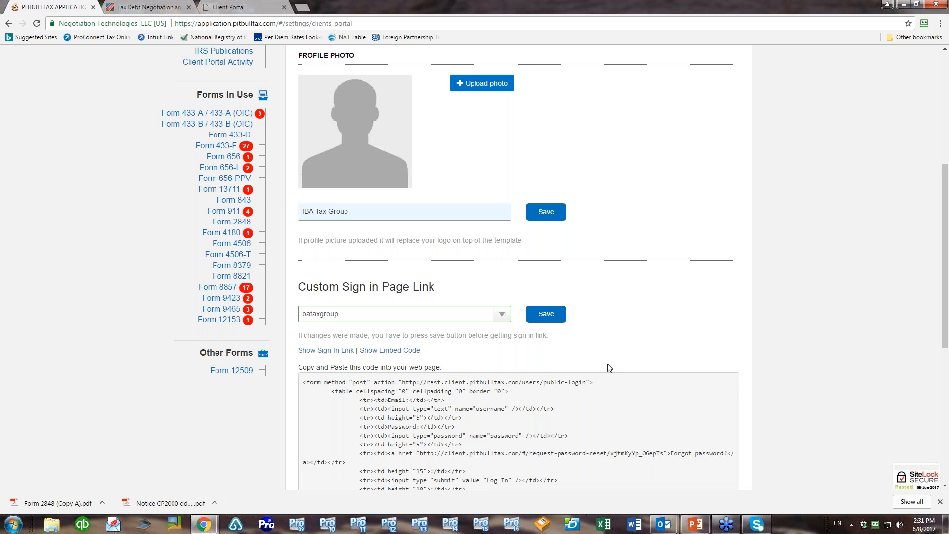
scroll(653, 367, down, 1)
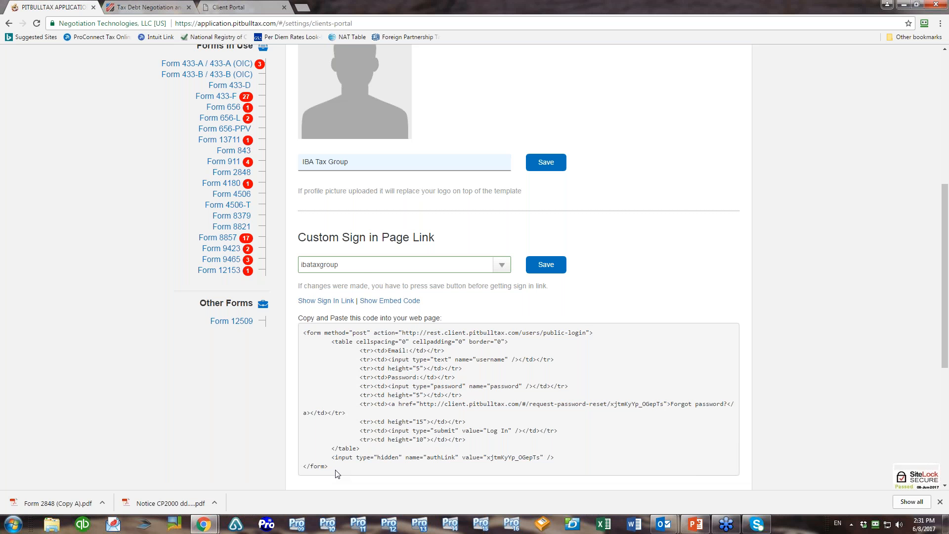
click(137, 10)
click(318, 114)
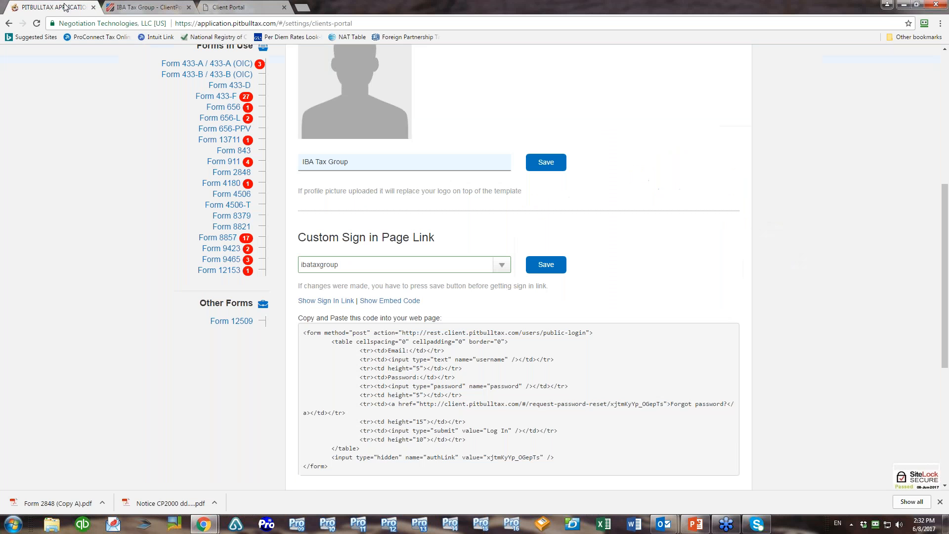
click(67, 7)
scroll(678, 227, down, 2)
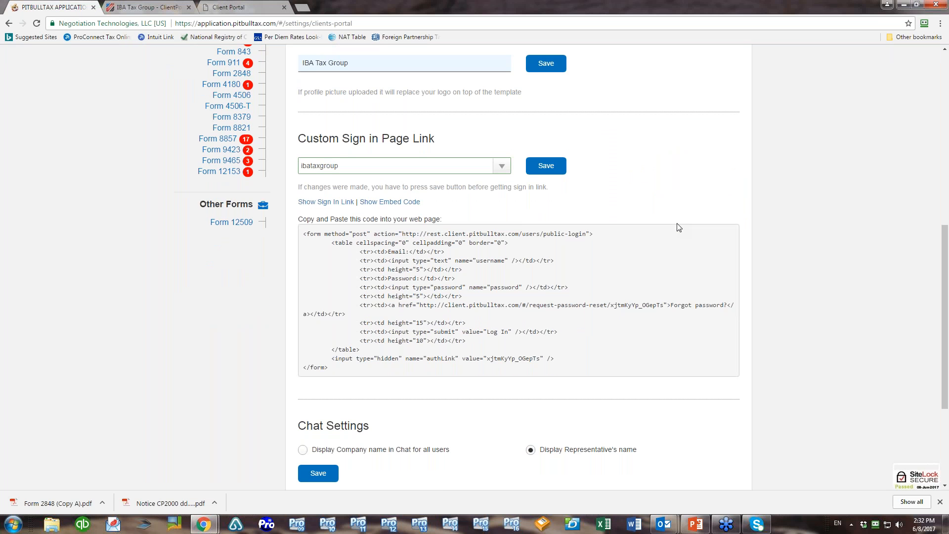
Open the client's profile and leave the Client Portal Block access option unchecked
scroll(679, 227, up, 8)
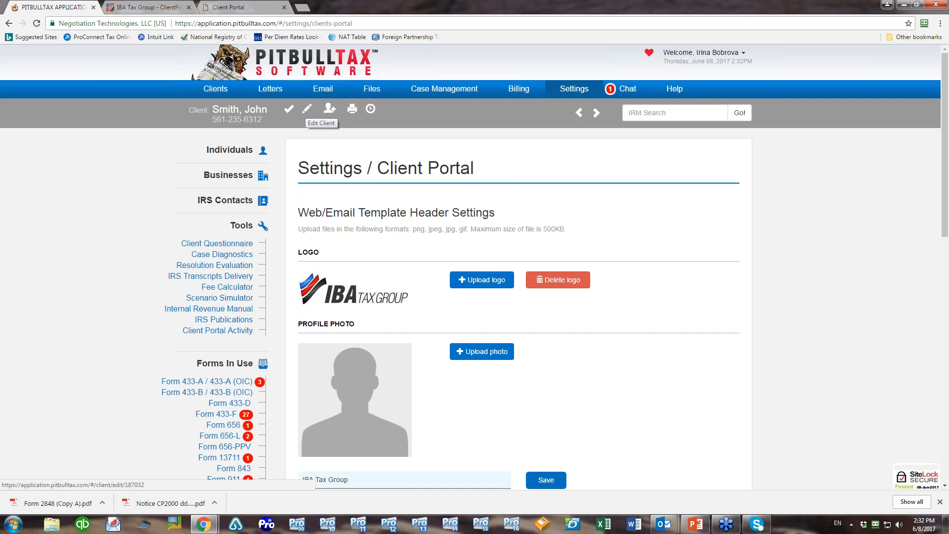
click(307, 110)
scroll(401, 185, down, 20)
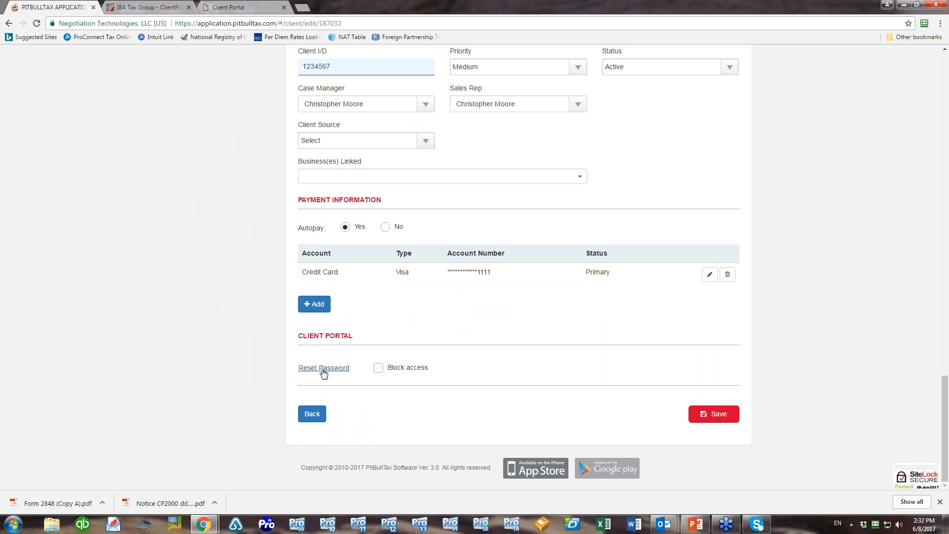
click(379, 368)
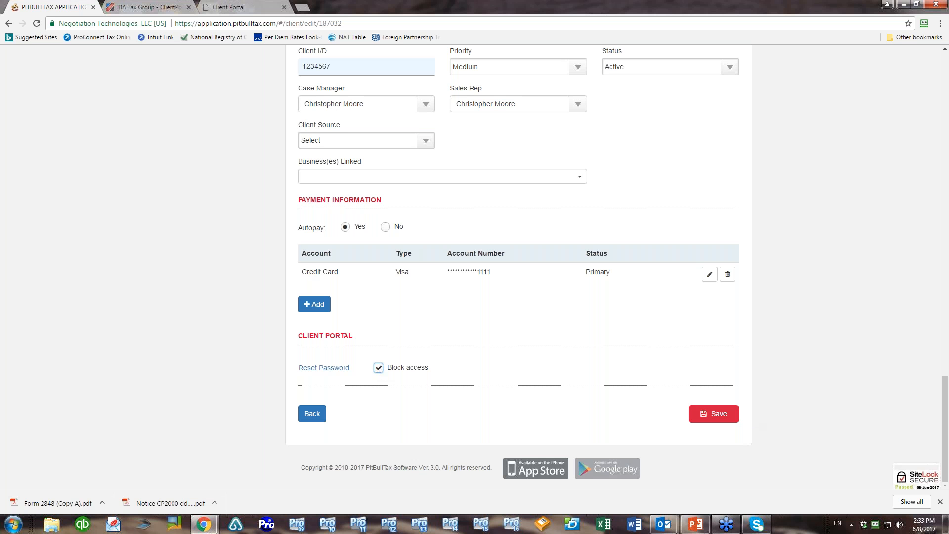
click(378, 368)
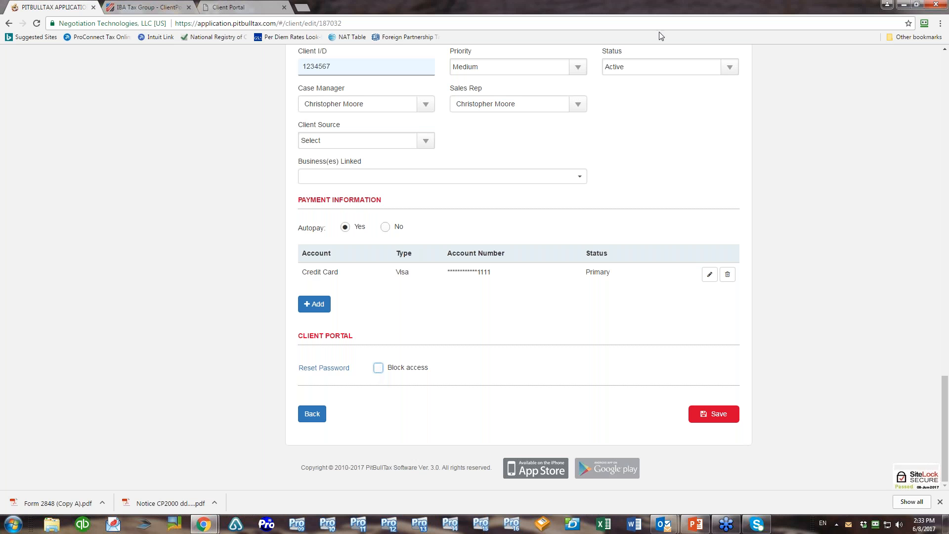
scroll(774, 186, up, 15)
scroll(774, 187, up, 8)
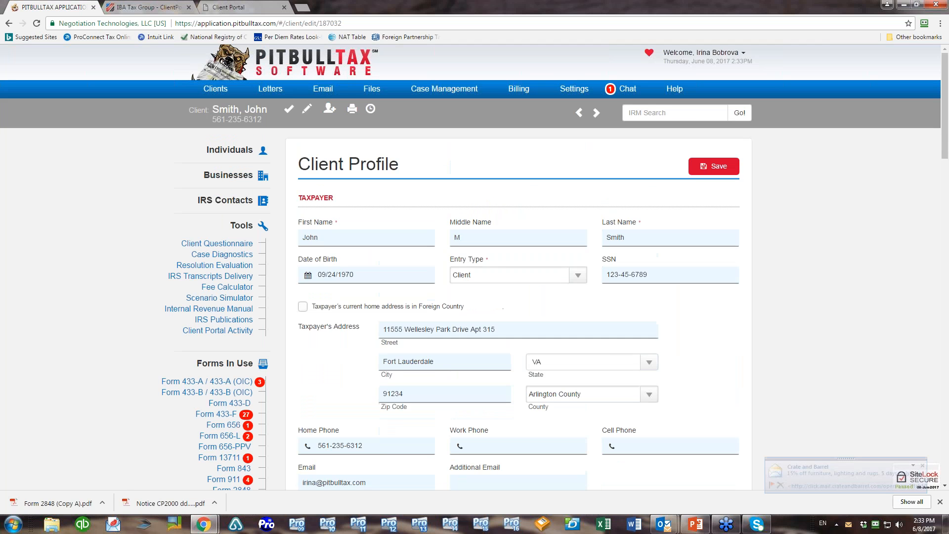
Open the client's Files list, then bring up the client portal's Chat page
click(368, 92)
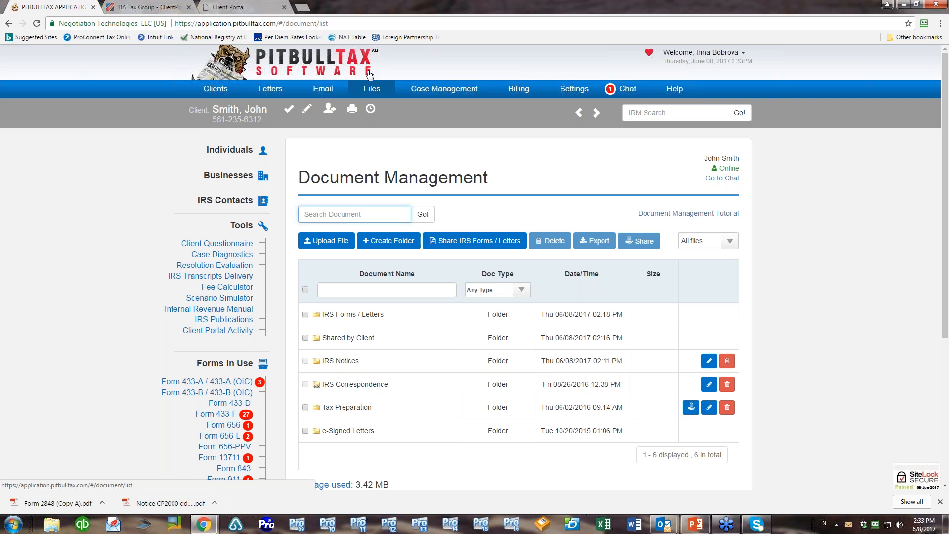
click(267, 6)
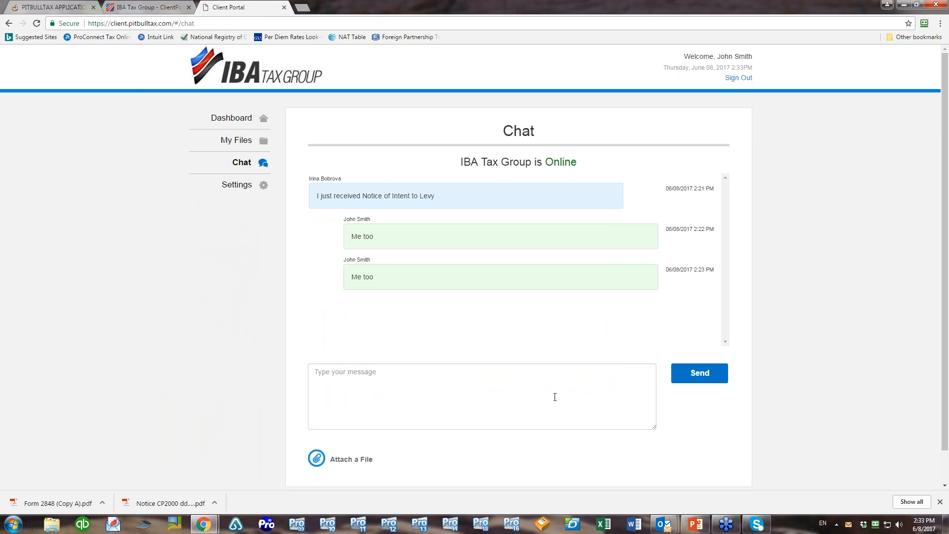
Review the portal's client Settings page with password and e-mail notification options, then return to PitBullTax
click(230, 187)
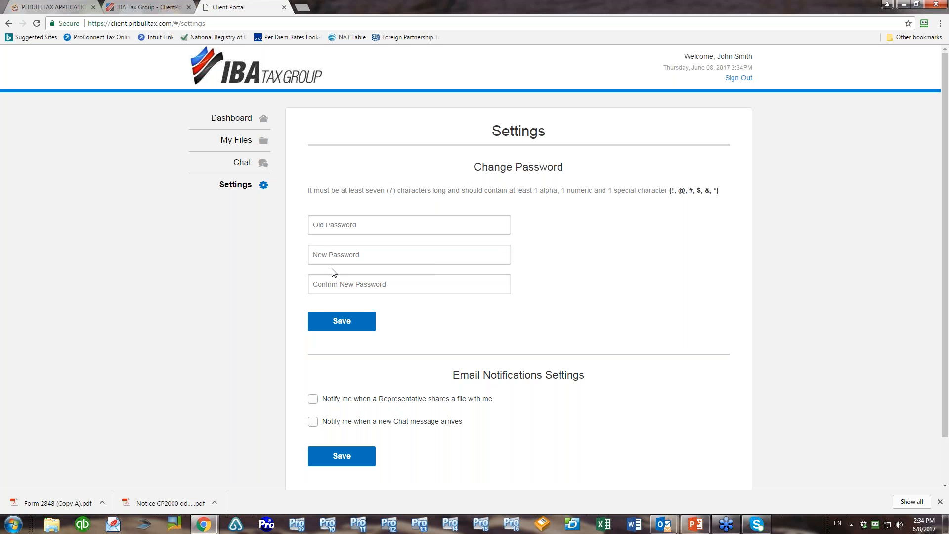
scroll(644, 314, down, 1)
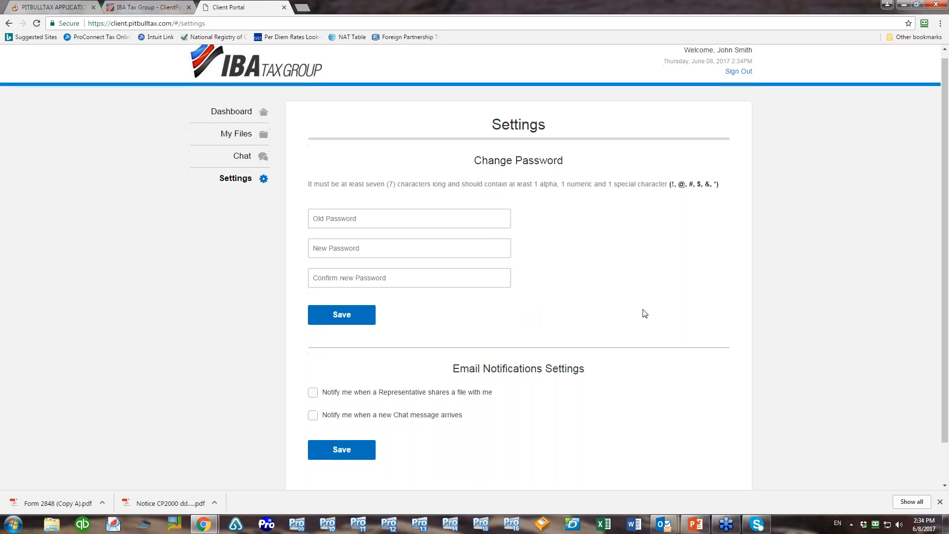
scroll(644, 314, down, 1)
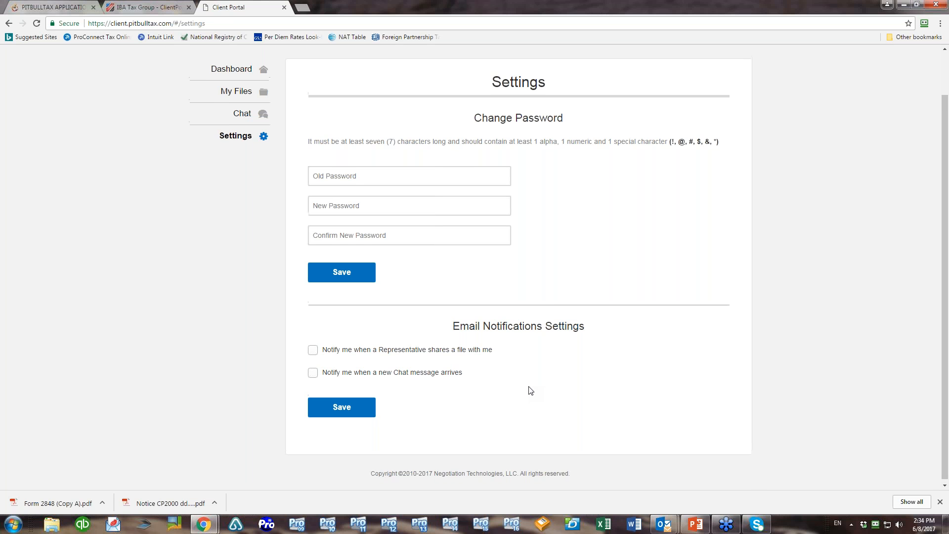
scroll(530, 391, up, 1)
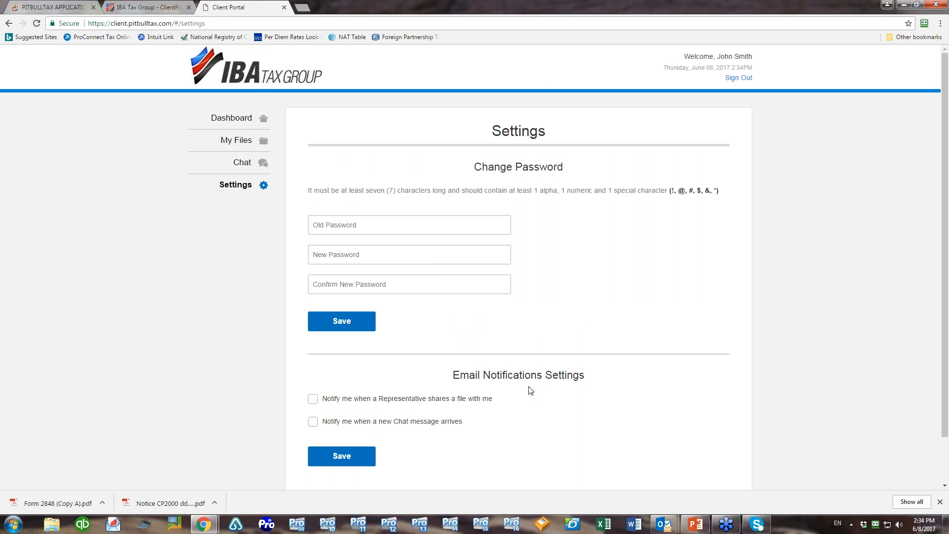
click(50, 7)
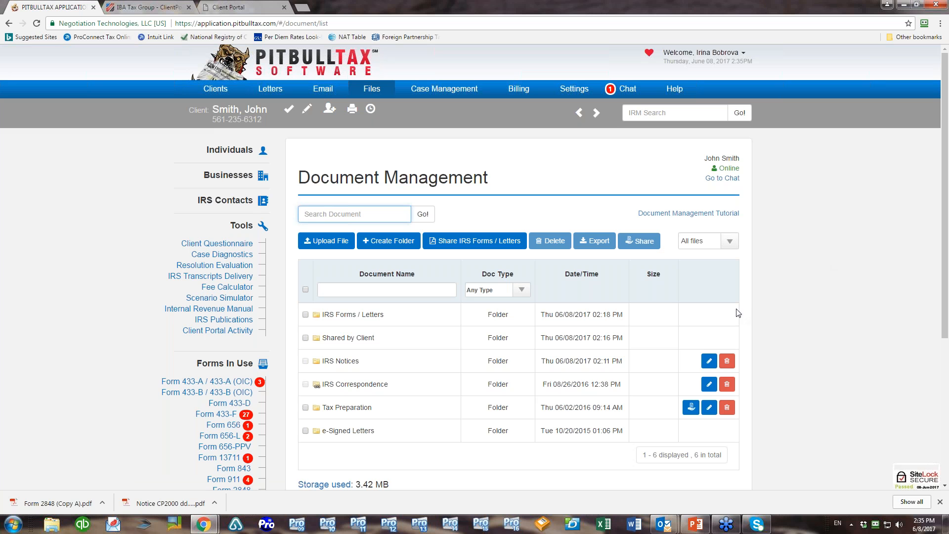
Expand the Shared by Client folder and select the Corrected 2016 P&L, Smith Plumbing.xls file
click(305, 338)
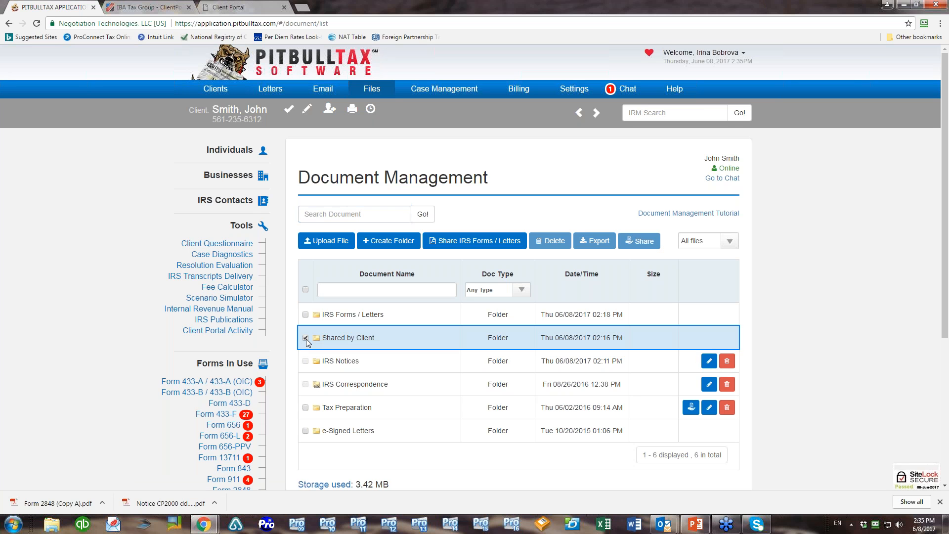
click(307, 340)
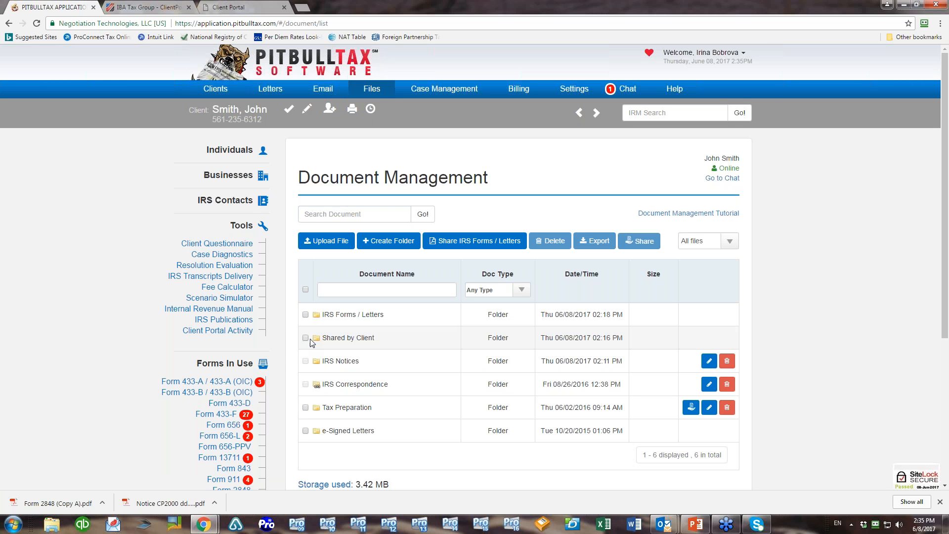
click(335, 340)
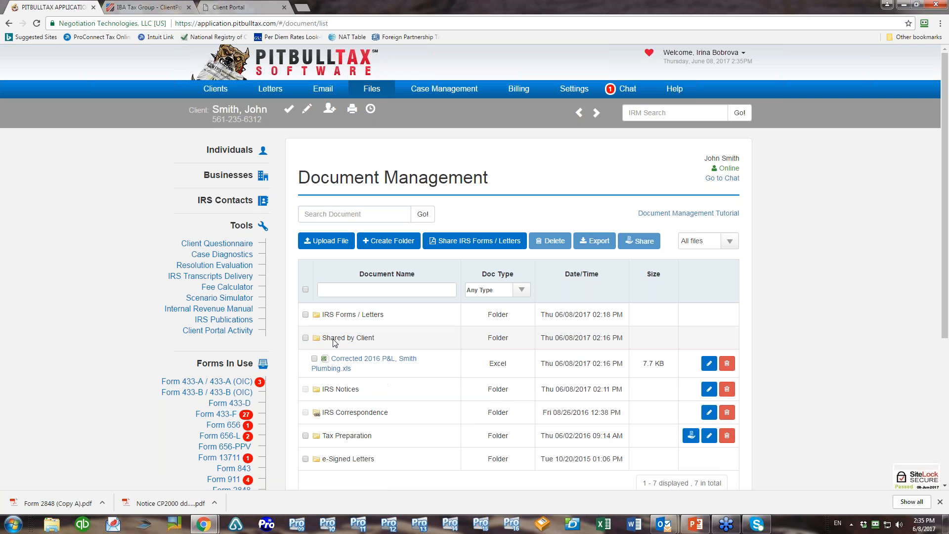
click(313, 358)
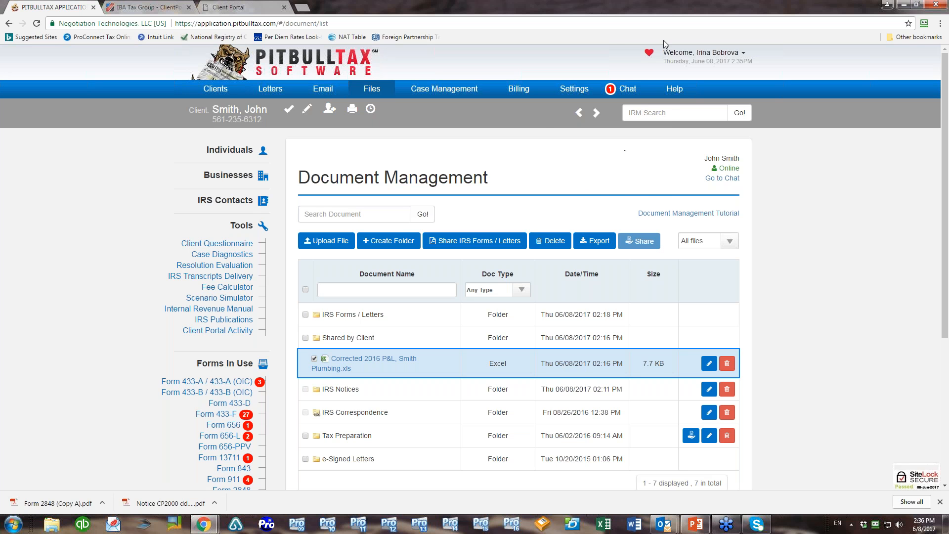
click(573, 93)
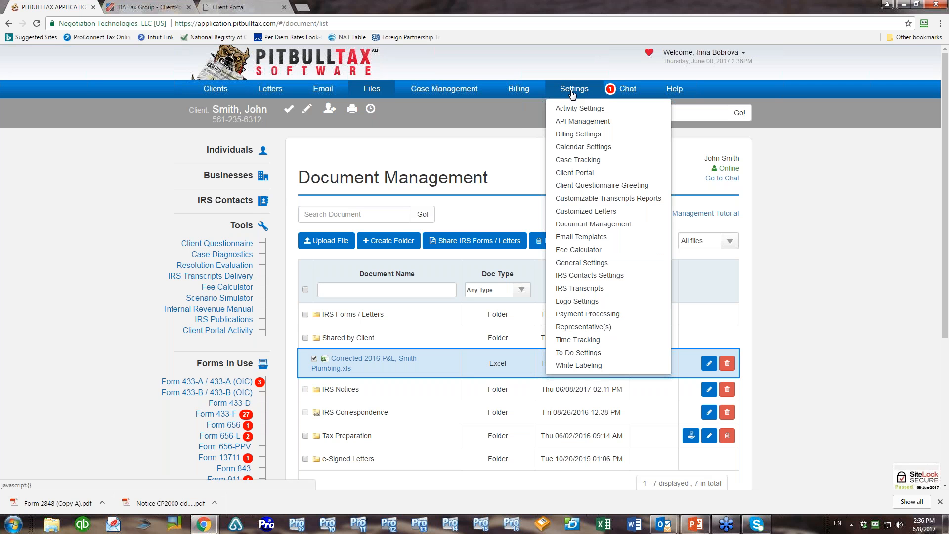
Open Settings > Document Management to review file deletion, export and sort-order options
click(603, 226)
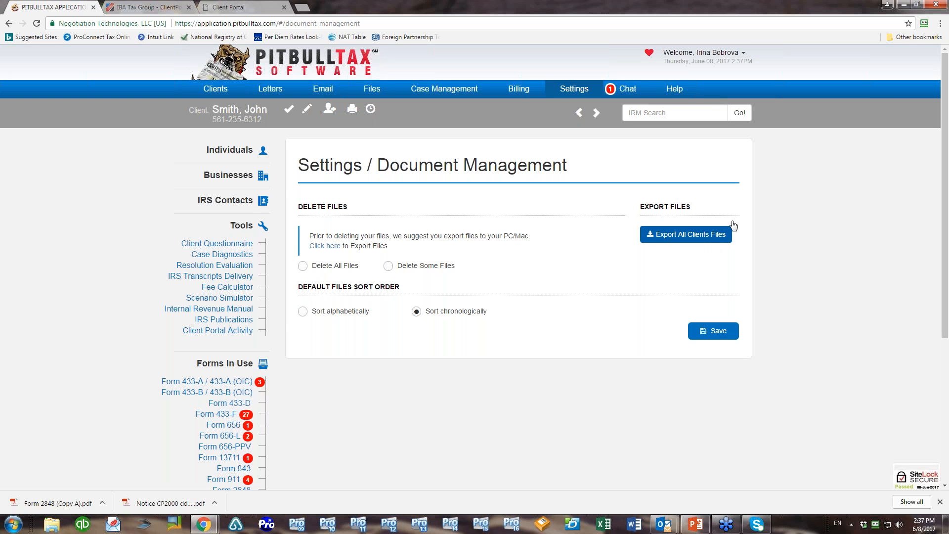
Return to the client's Document Management list showing six folders and 3.42 MB used
click(375, 90)
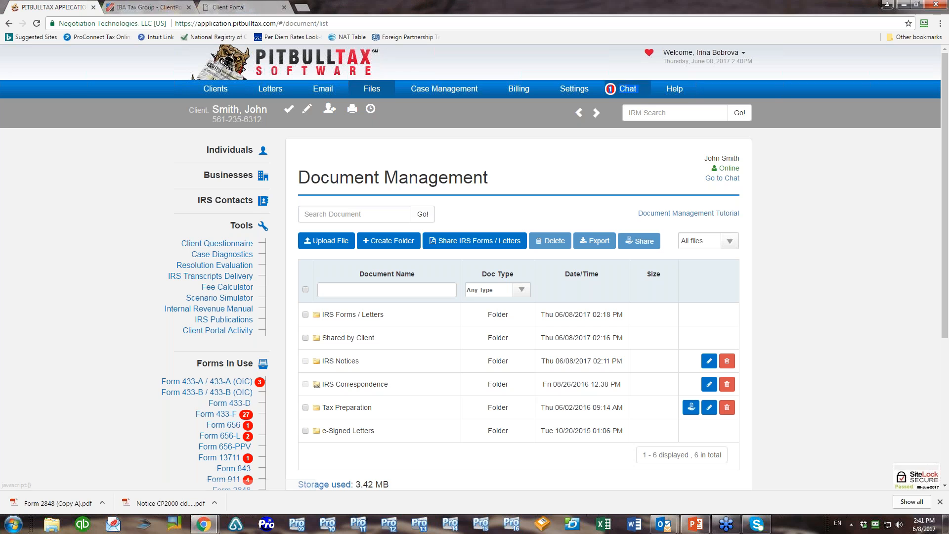
Pick the client from the chat list to view the Notice of Intent to Levy conversation
click(626, 88)
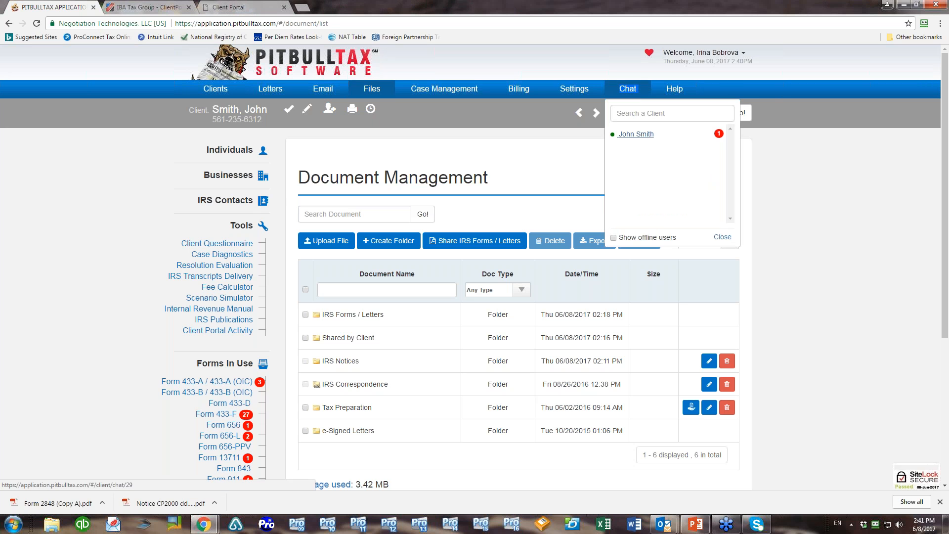
click(635, 134)
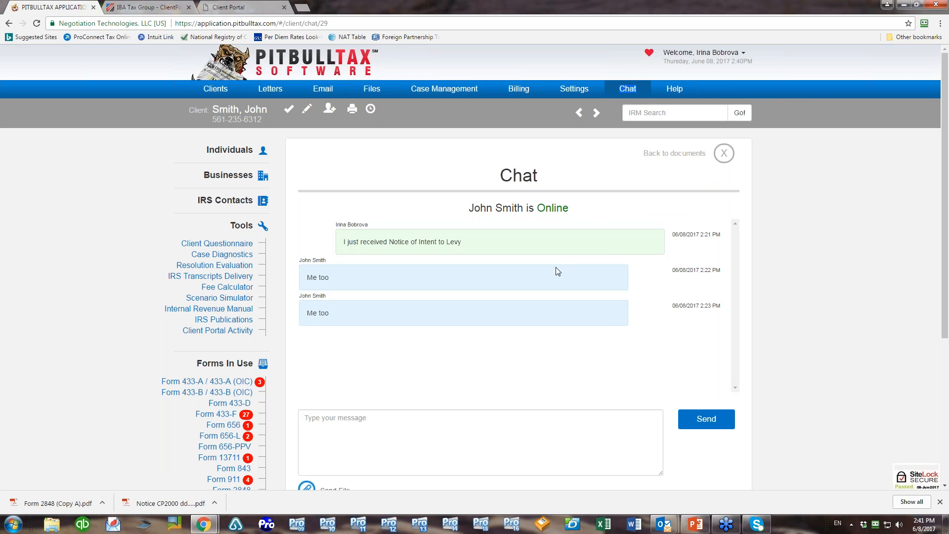
scroll(562, 356, down, 4)
scroll(562, 355, up, 4)
Export every client's files from Document Management settings as DocumentManagement (5).zip
click(574, 89)
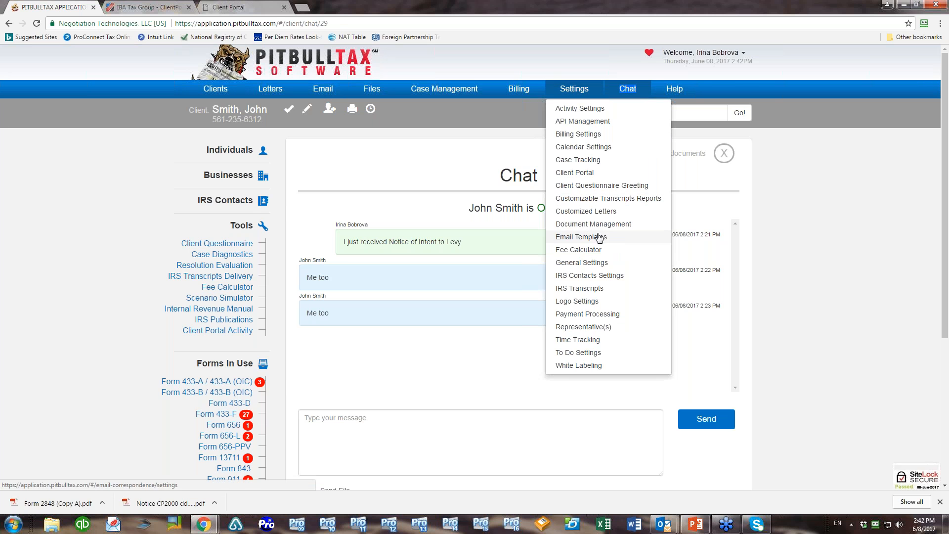
click(613, 225)
click(676, 238)
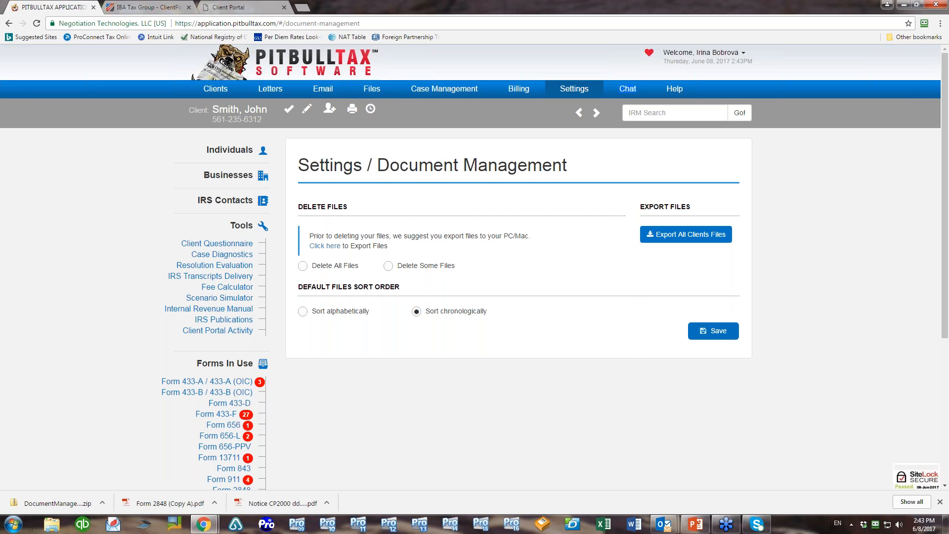
Show the Files list of a different individual client who is not yet portal-registered
click(371, 89)
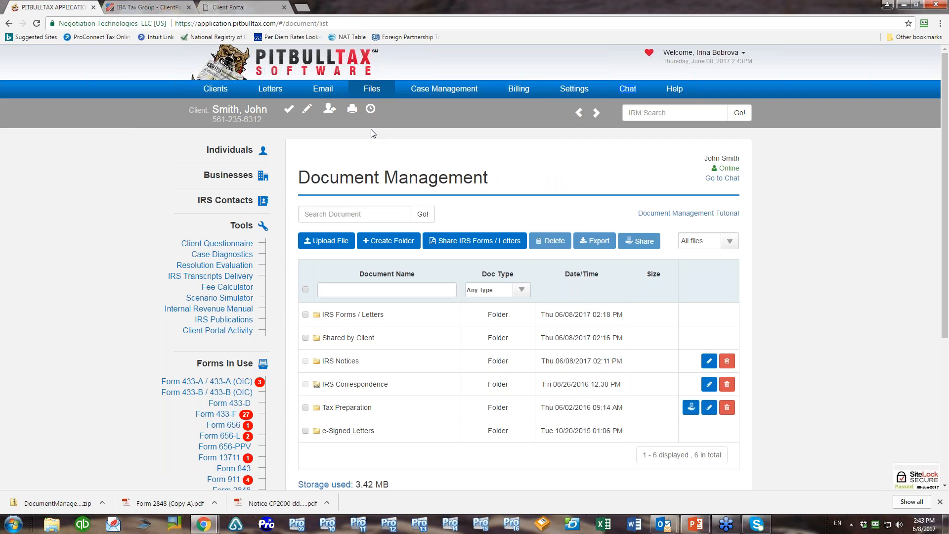
click(240, 150)
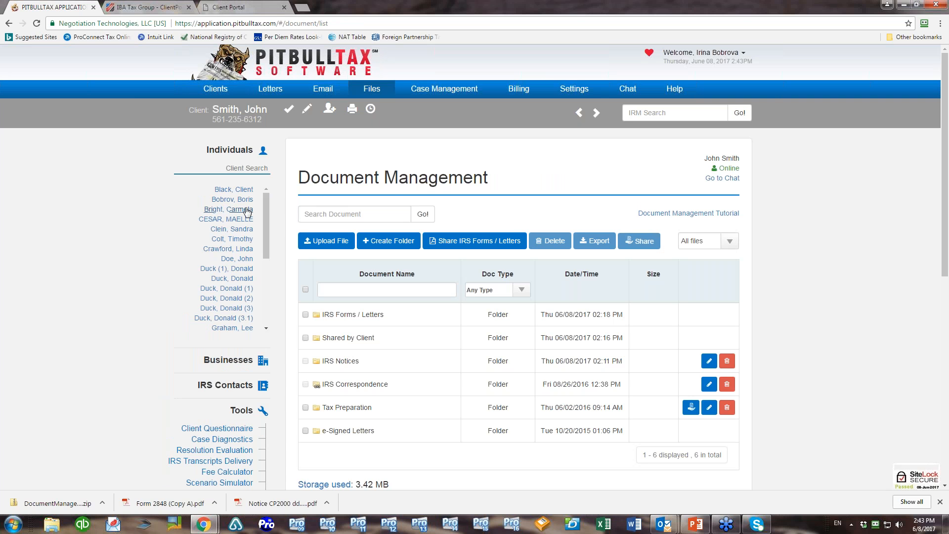
click(244, 210)
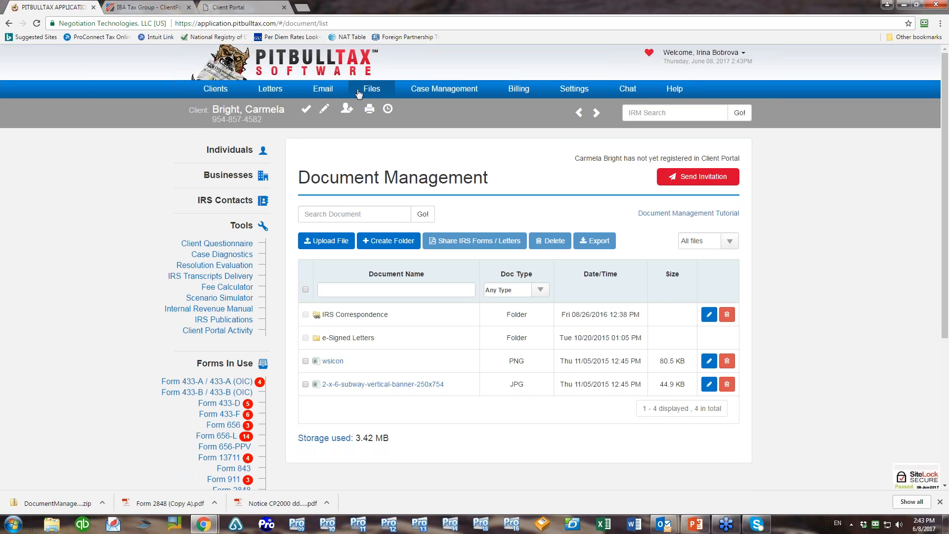
Start a Client Portal invitation for this client and preview the invitation e-mail
click(700, 178)
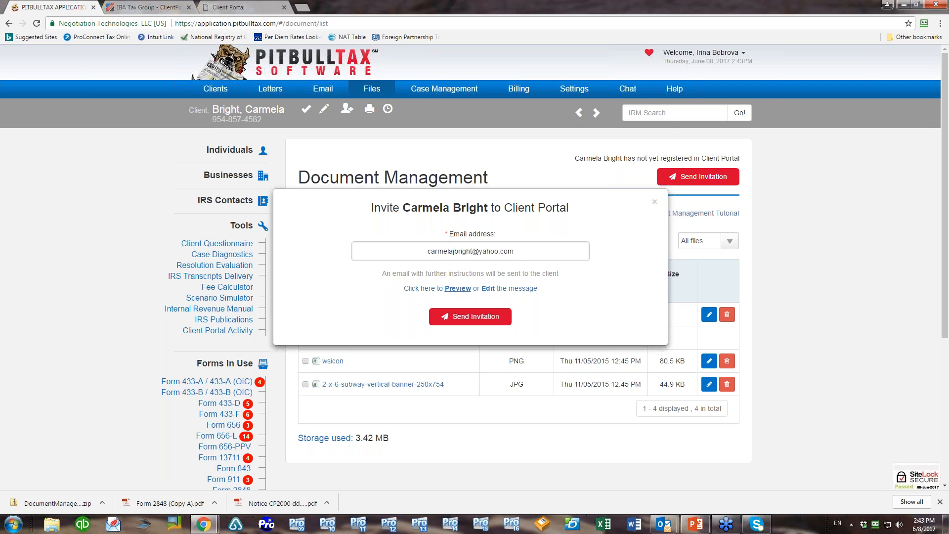
click(458, 288)
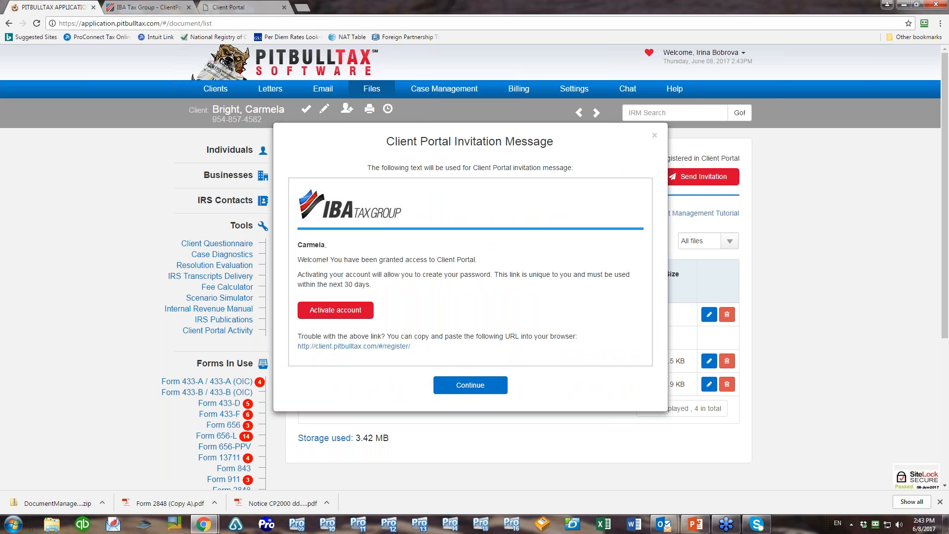
click(462, 384)
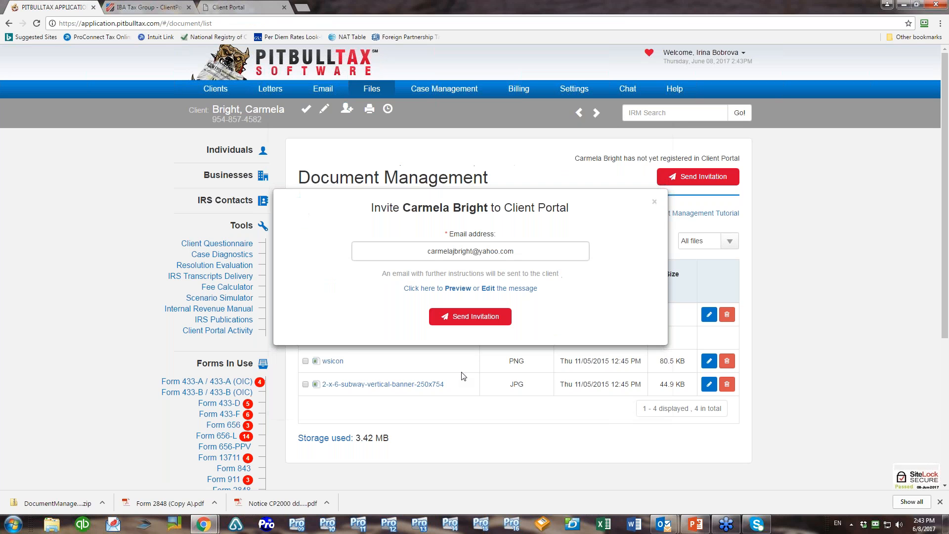
Edit the invitation message wording, preview it again, and accept it
click(488, 289)
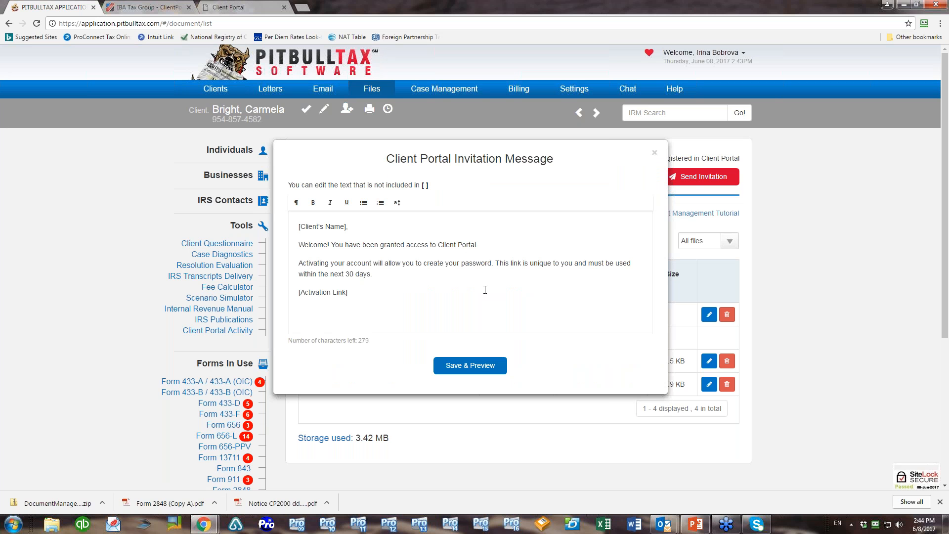
click(470, 366)
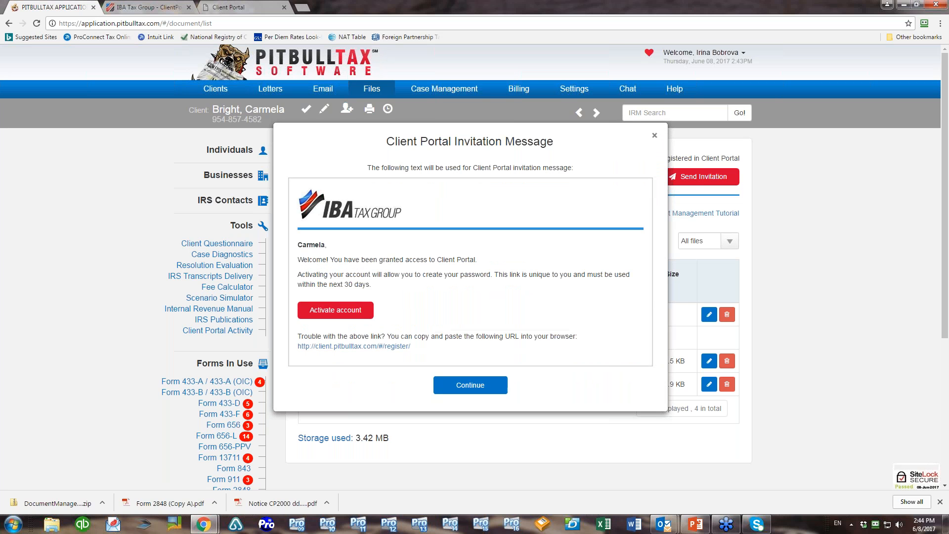
click(654, 136)
mouse_move(215, 90)
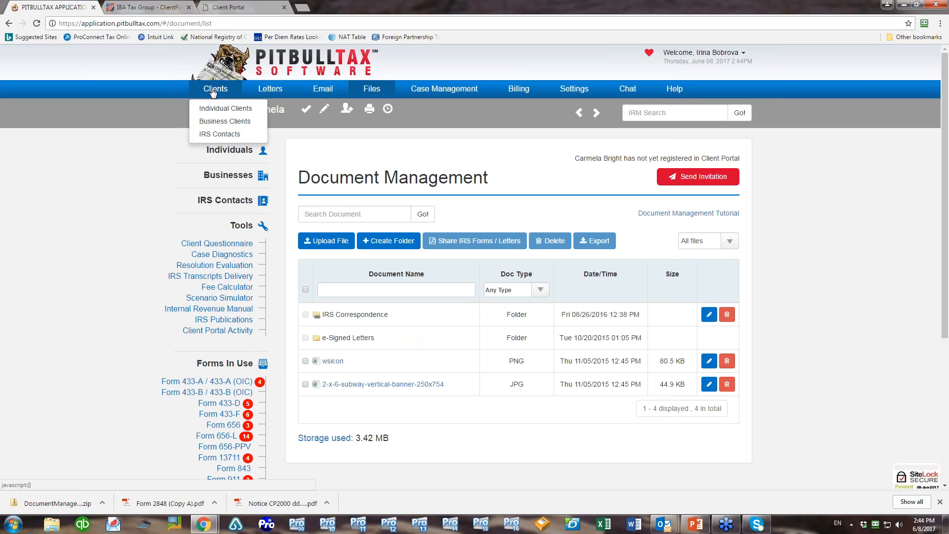
click(212, 106)
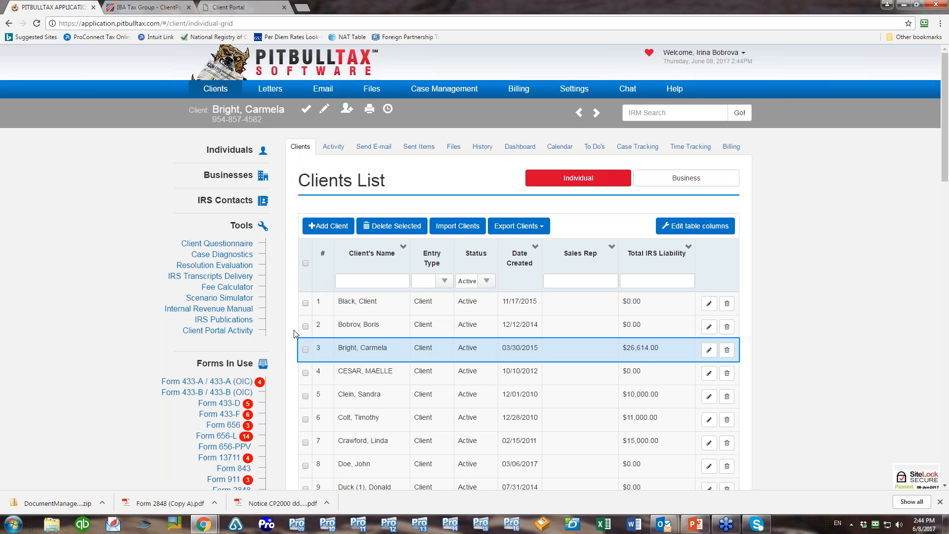
Check three client rows, then select all 45 individual clients for a bulk portal invitation
click(305, 396)
click(306, 350)
click(305, 373)
click(304, 265)
scroll(828, 285, down, 10)
scroll(828, 285, down, 10)
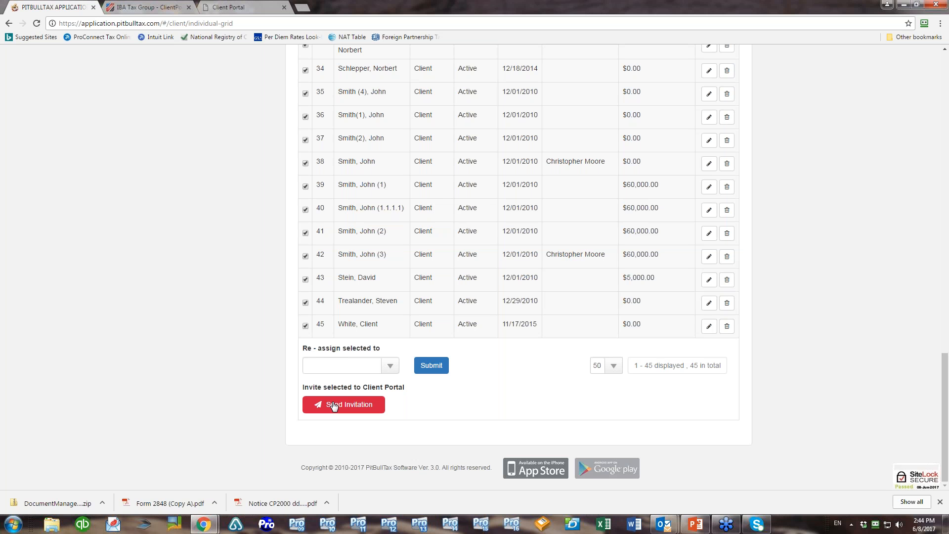
click(334, 405)
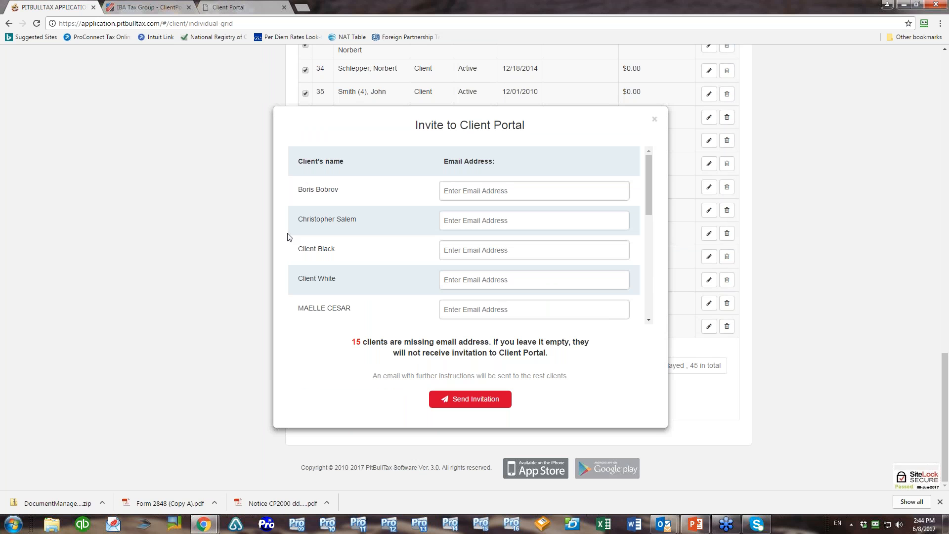
drag(647, 201, 643, 176)
scroll(654, 120, down, 2)
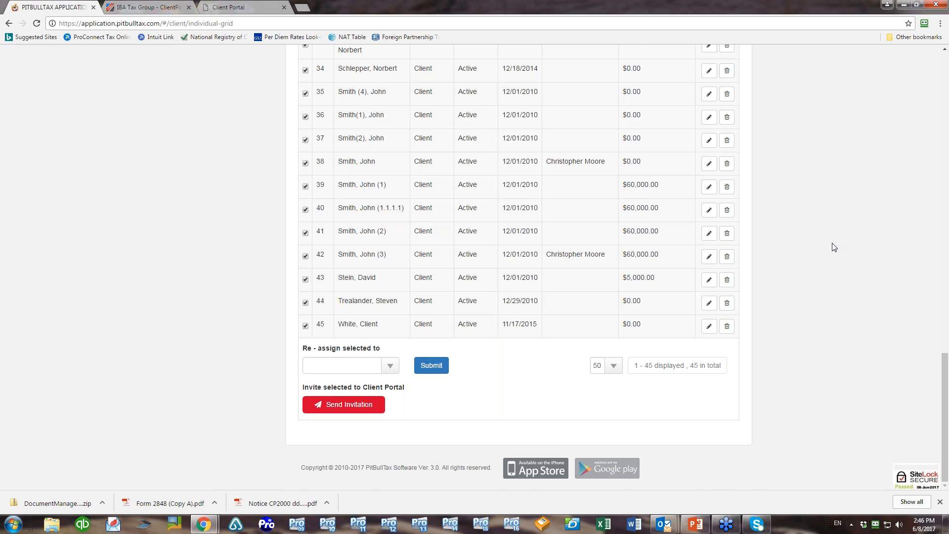
scroll(832, 247, up, 20)
scroll(749, 166, up, 3)
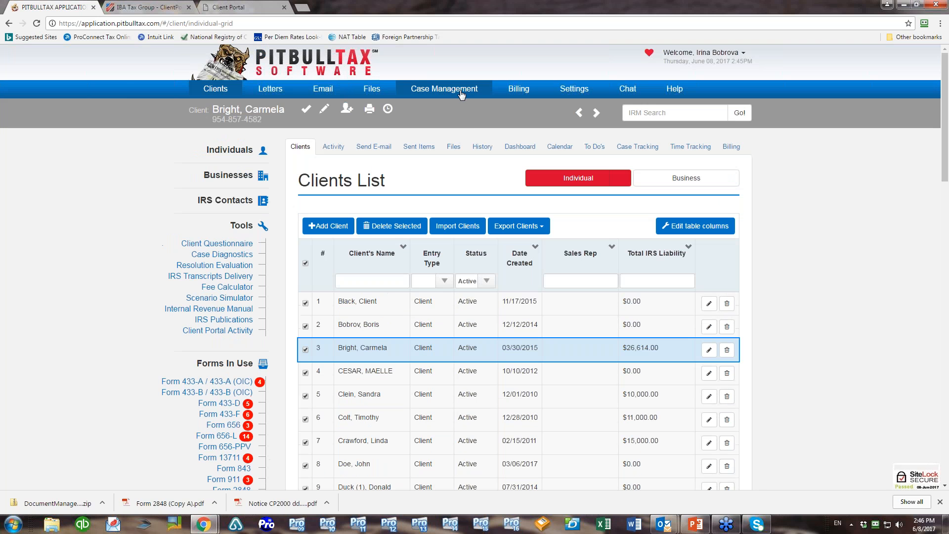
Review the Activities log's System File Uploaded entries dated 06/08/2017
click(444, 88)
click(423, 125)
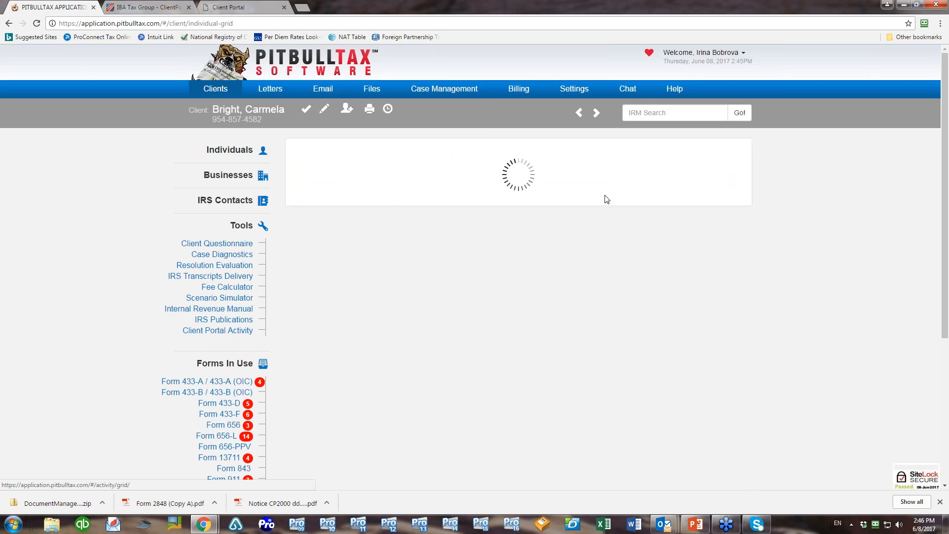
scroll(884, 280, down, 2)
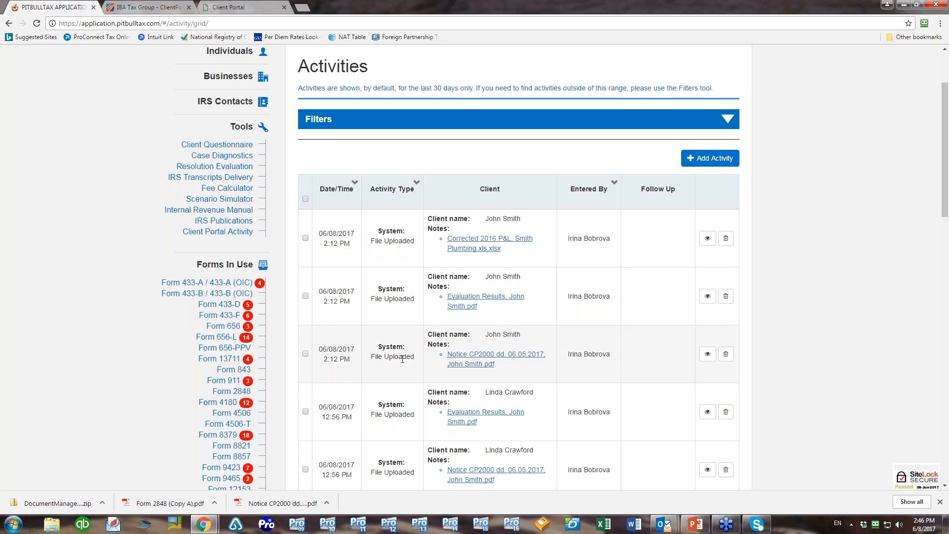
scroll(474, 267, up, 2)
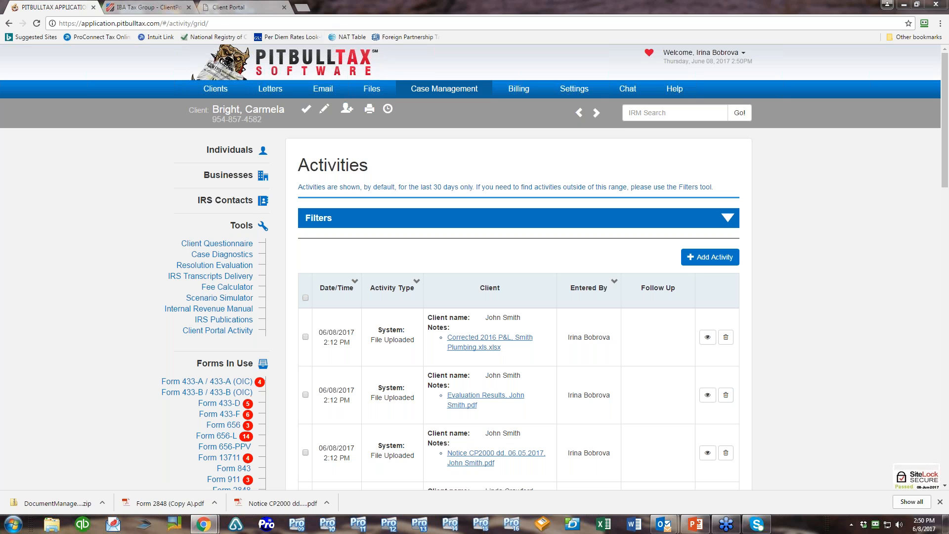
click(371, 88)
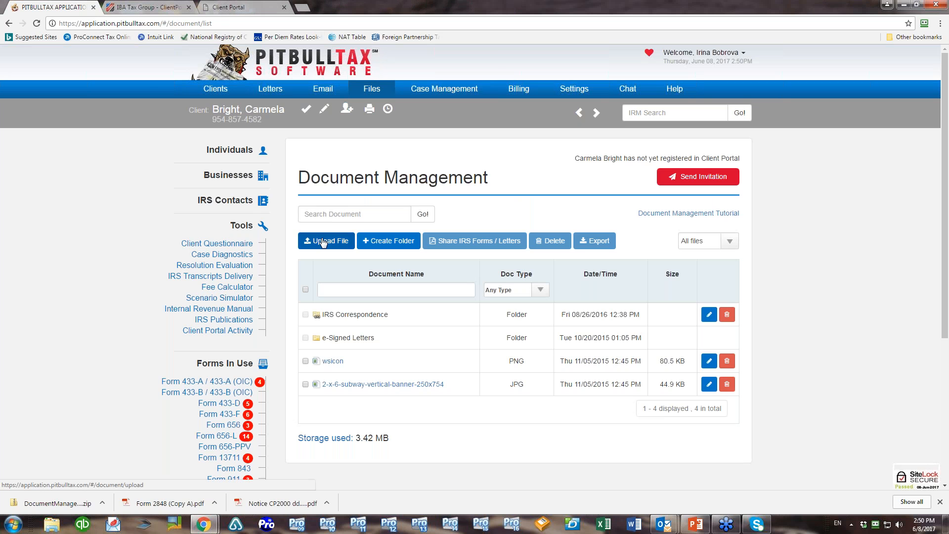
Begin a file upload, cancel the file picker, and return to the client's document list
click(322, 240)
click(477, 282)
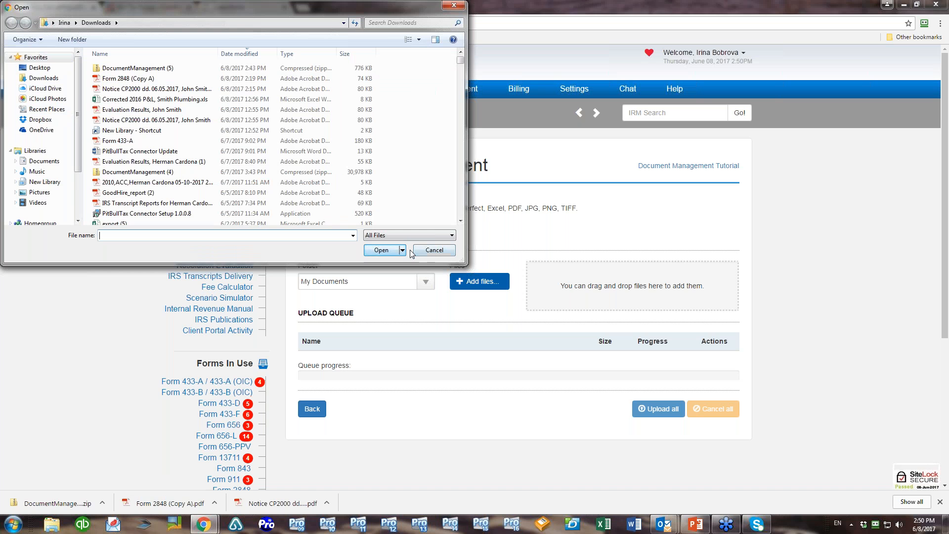
click(429, 251)
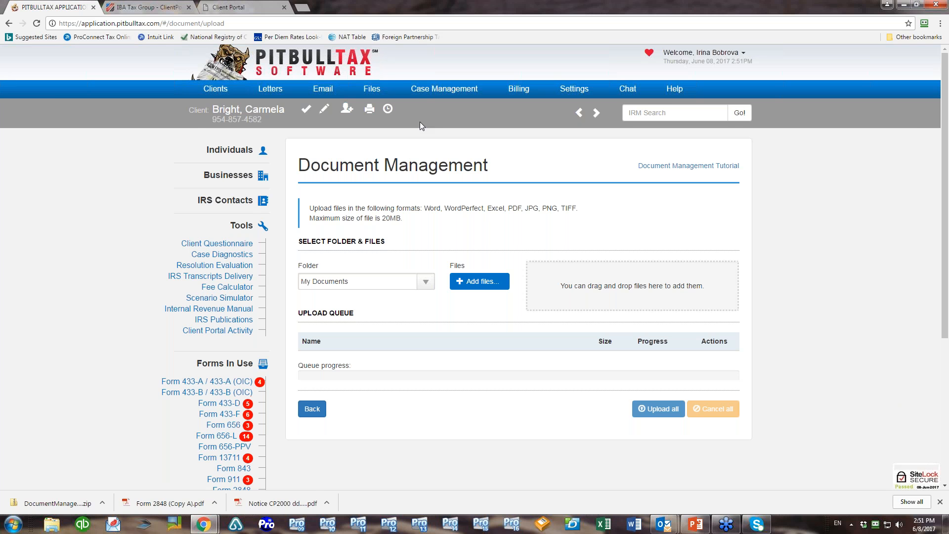
click(366, 92)
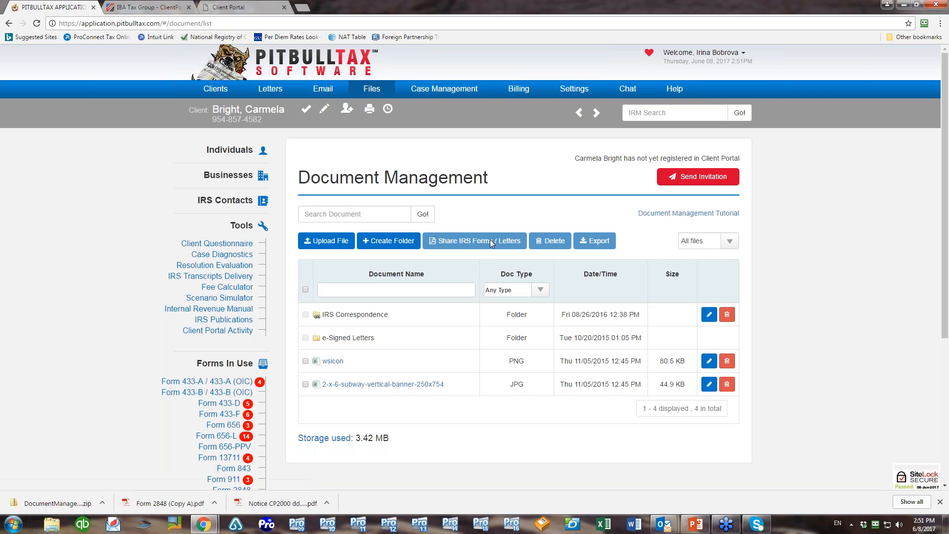
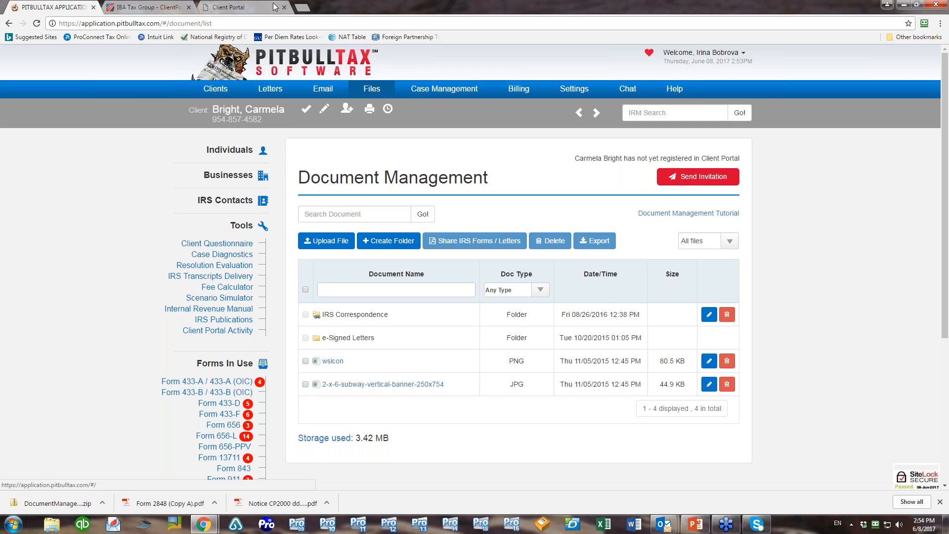
Switch to the Client Portal to show its Settings page with password and notification options
click(245, 7)
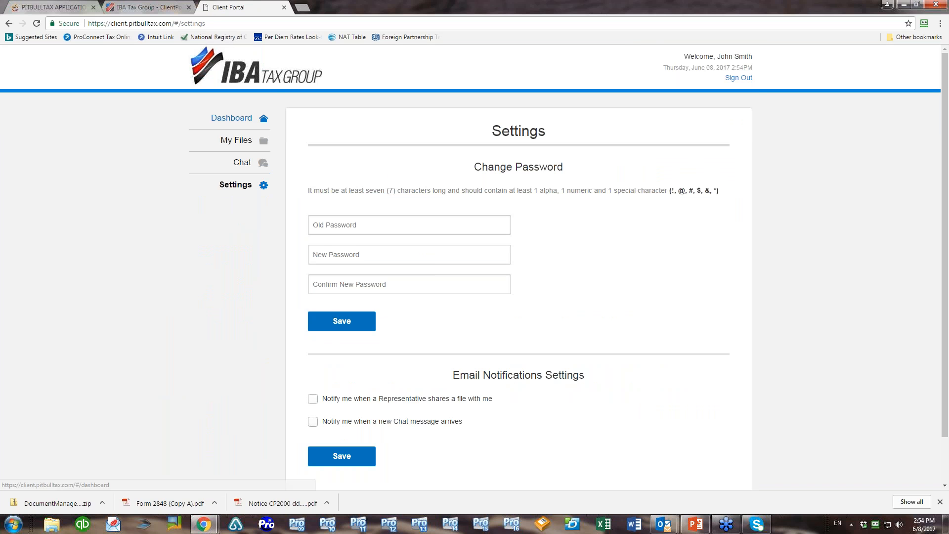
Review the portal dashboard's Recent Activity, then return to the application's Document Management page
click(232, 118)
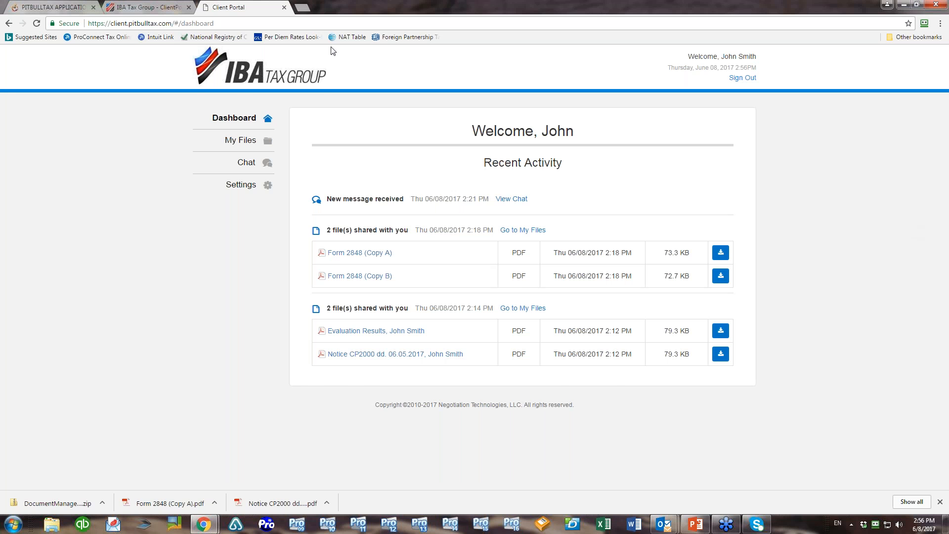
click(51, 9)
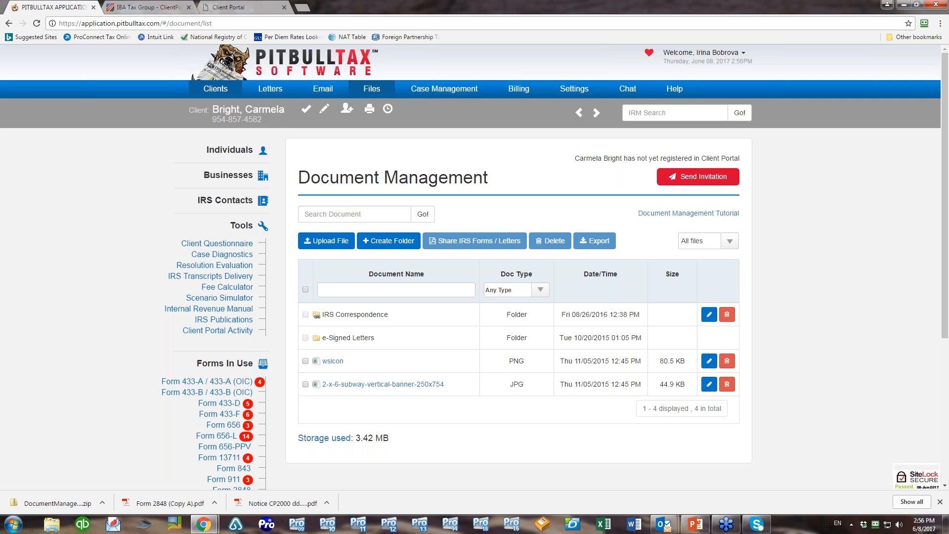
Open the Individual Clients list, select all 45 clients and check the Send Invitation option
click(211, 90)
click(216, 108)
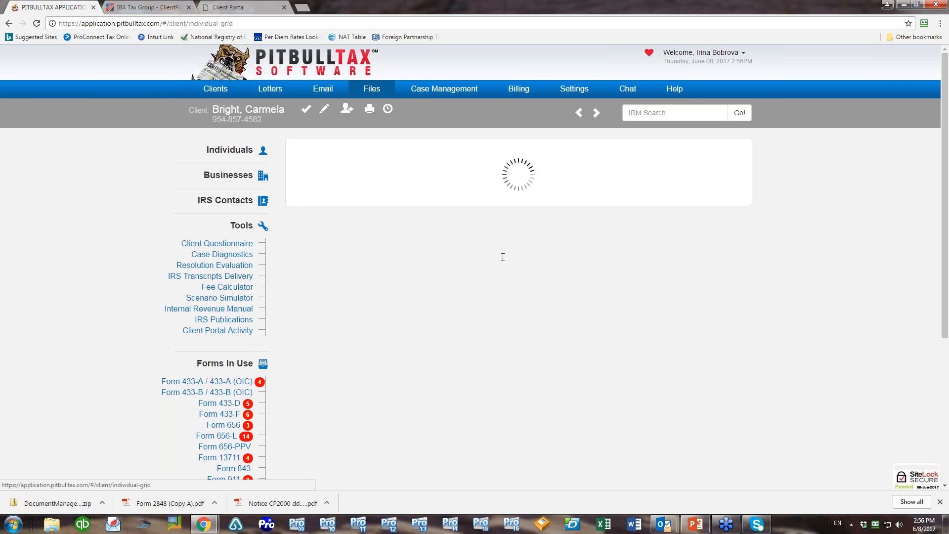
scroll(912, 314, down, 1)
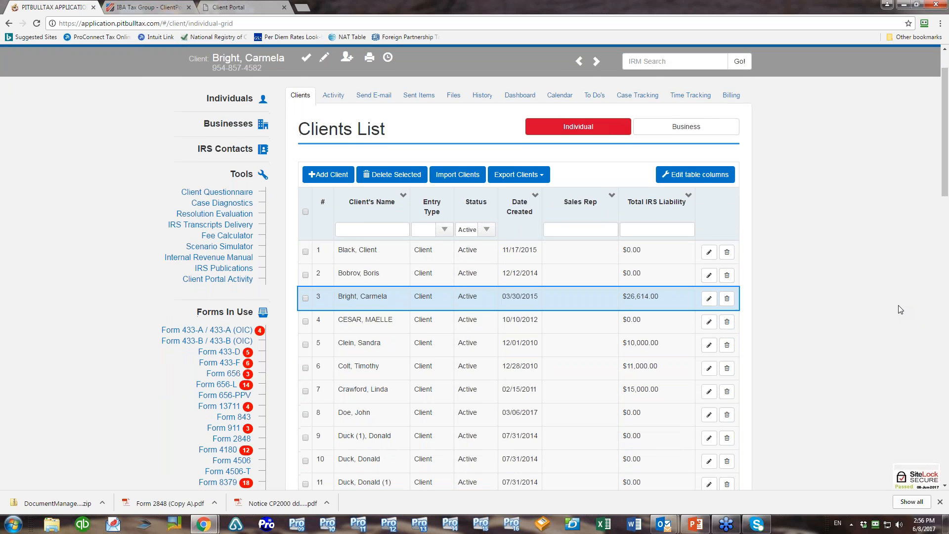
scroll(898, 310, down, 2)
click(305, 115)
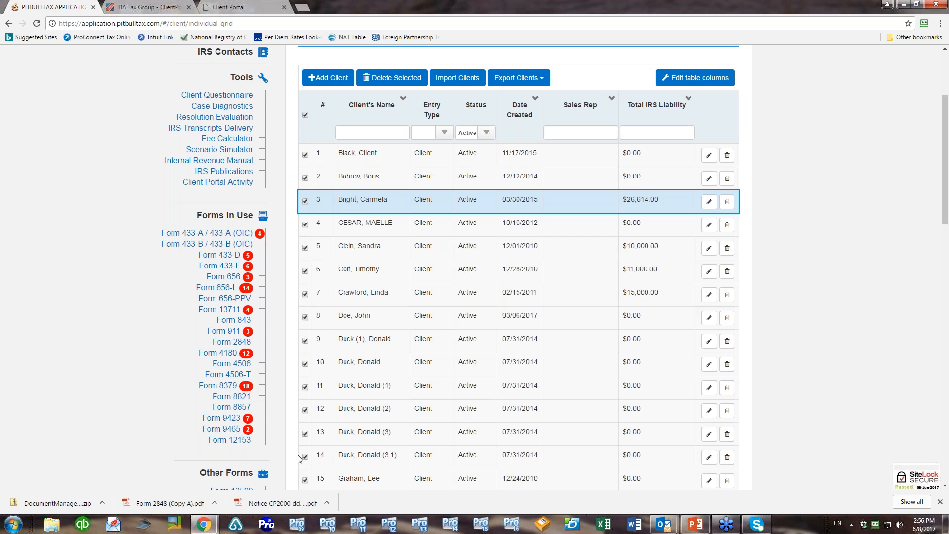
scroll(837, 324, down, 1)
scroll(837, 324, down, 15)
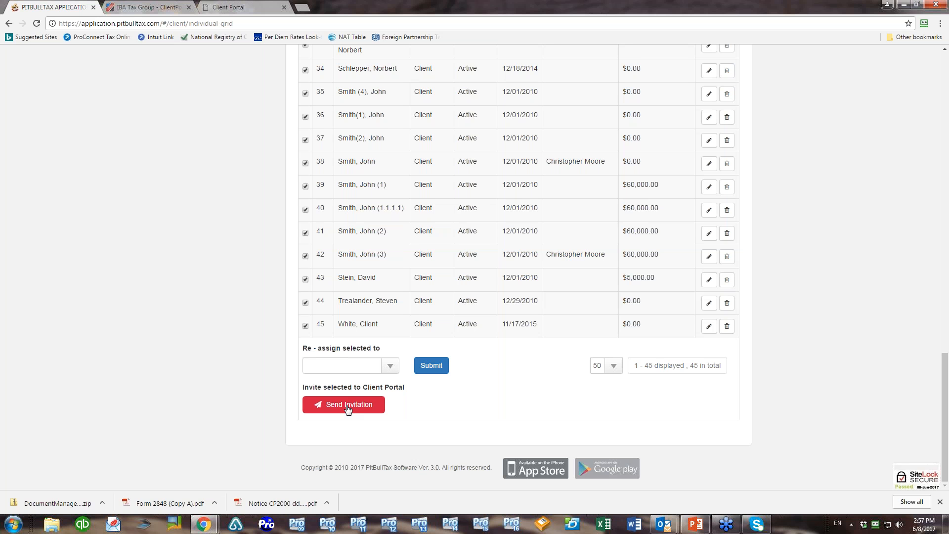
scroll(348, 408, up, 20)
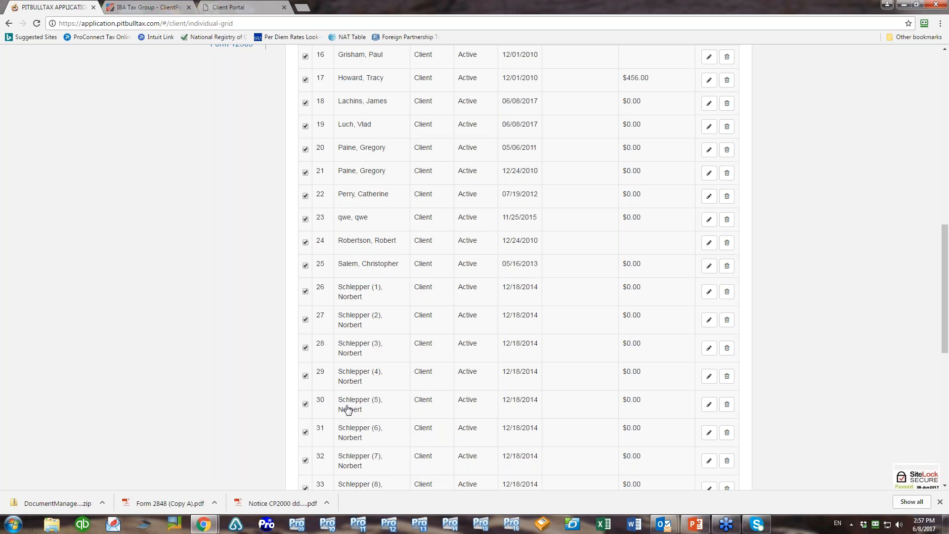
scroll(435, 85, up, 2)
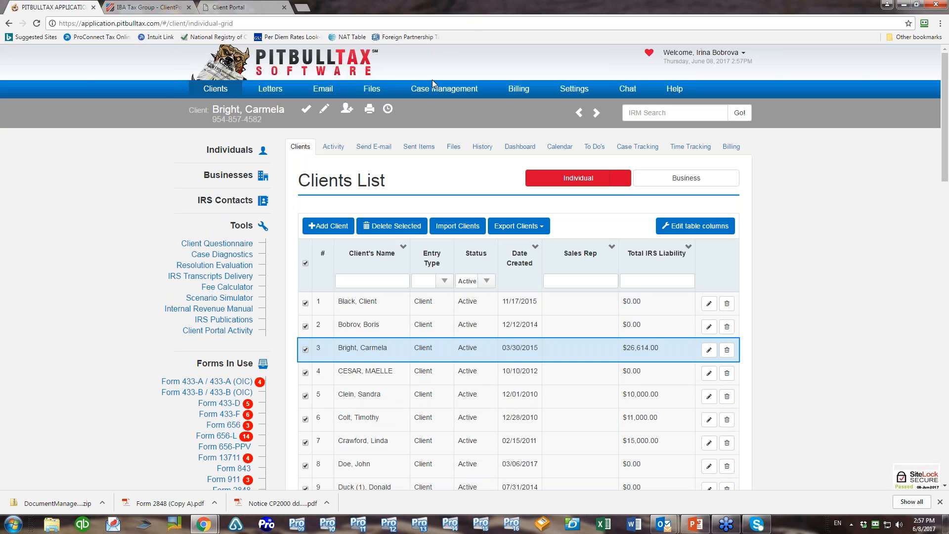
Prepare a new folder set to 'For all clients', then move over to the Client Portal
click(379, 93)
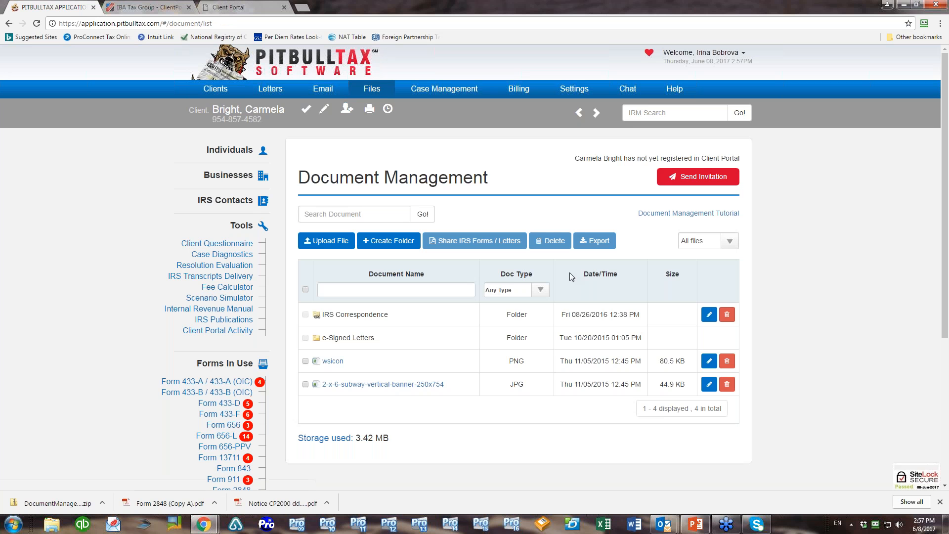
click(390, 241)
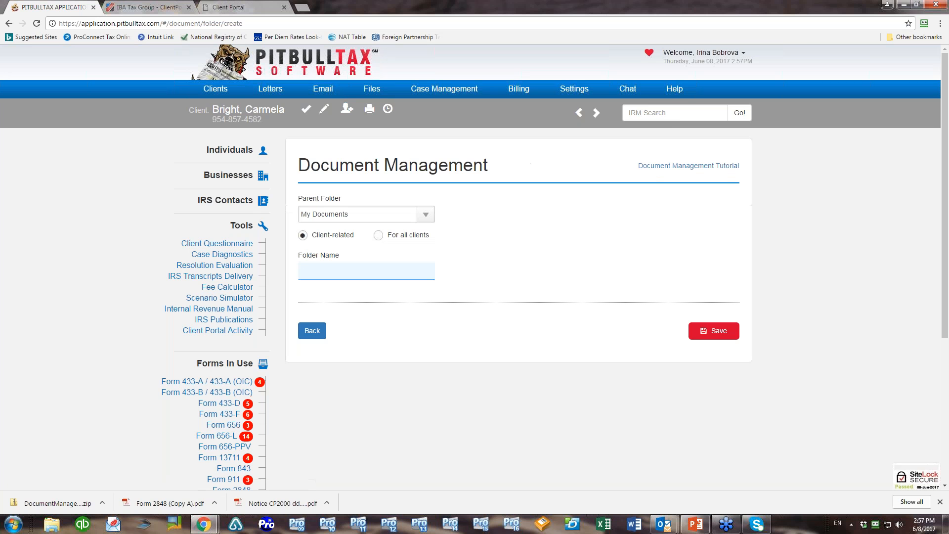
click(379, 236)
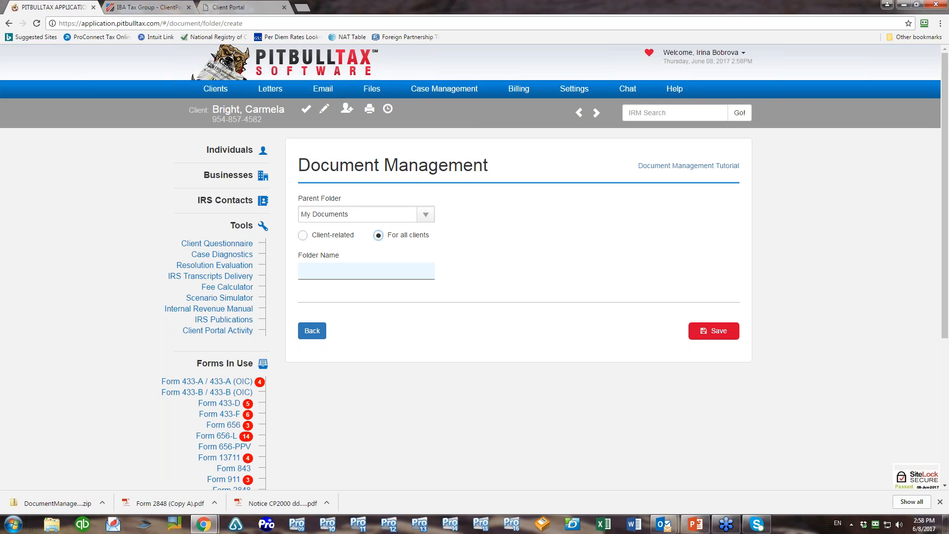
click(249, 8)
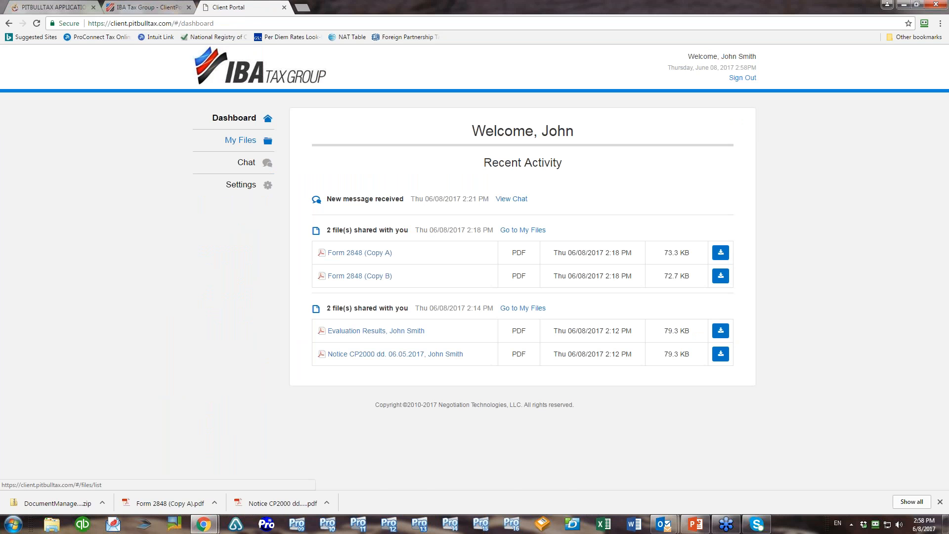
Review the client's My Files list with Form 2848 copies, then return to the create-folder form
click(242, 140)
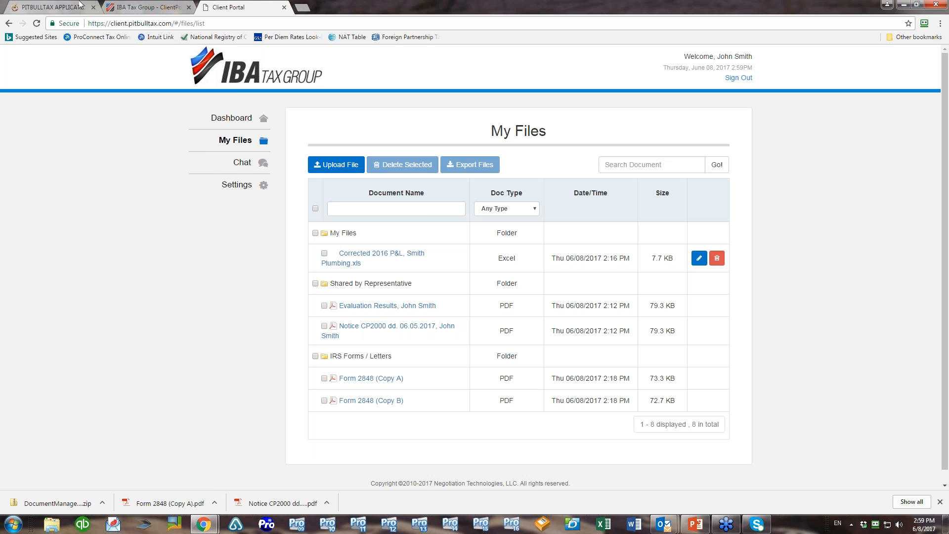
click(59, 7)
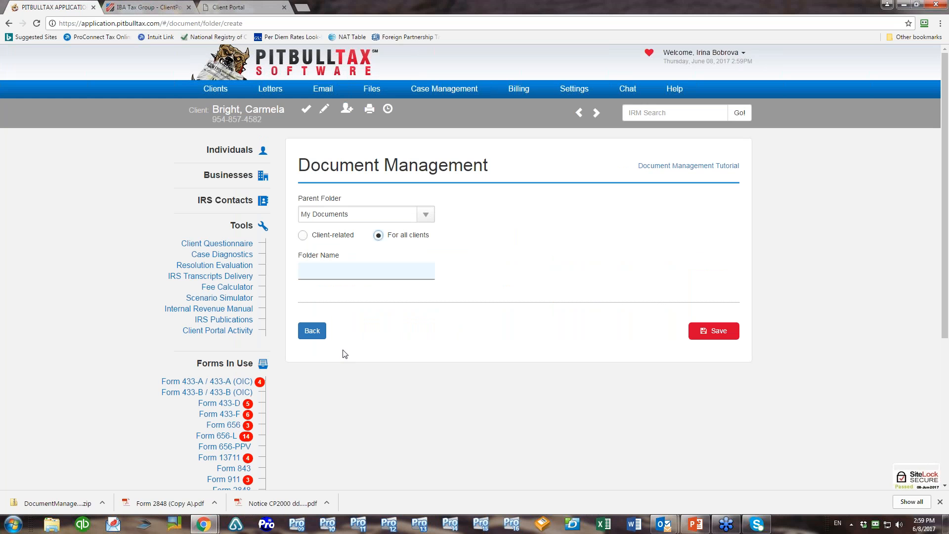
Abandon the folder form, switch to the portal client's documents, and view their portal files
click(312, 331)
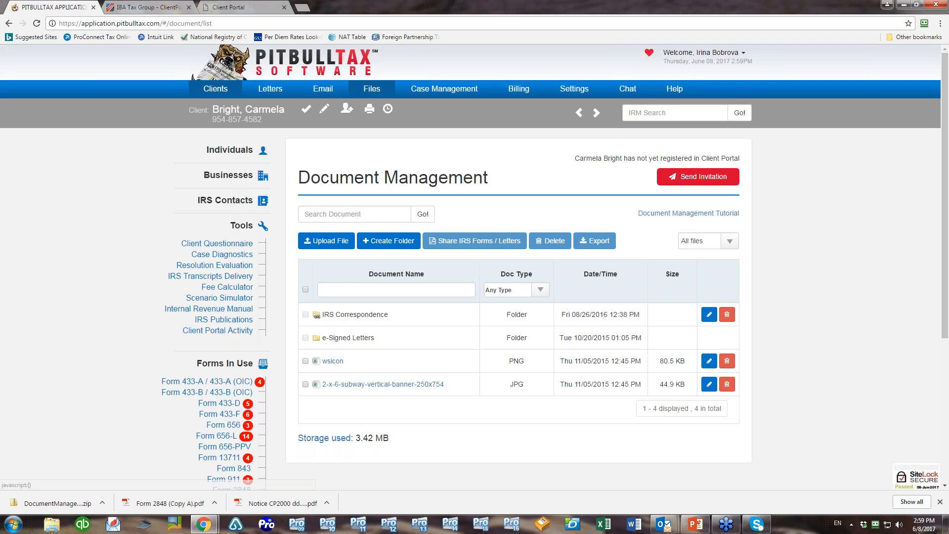
click(230, 150)
drag(266, 229, 266, 306)
click(243, 303)
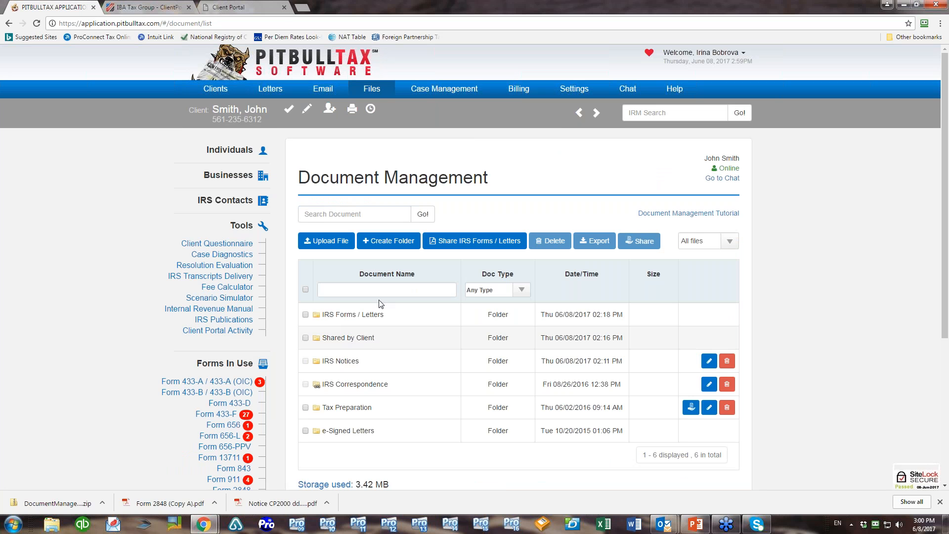
click(272, 7)
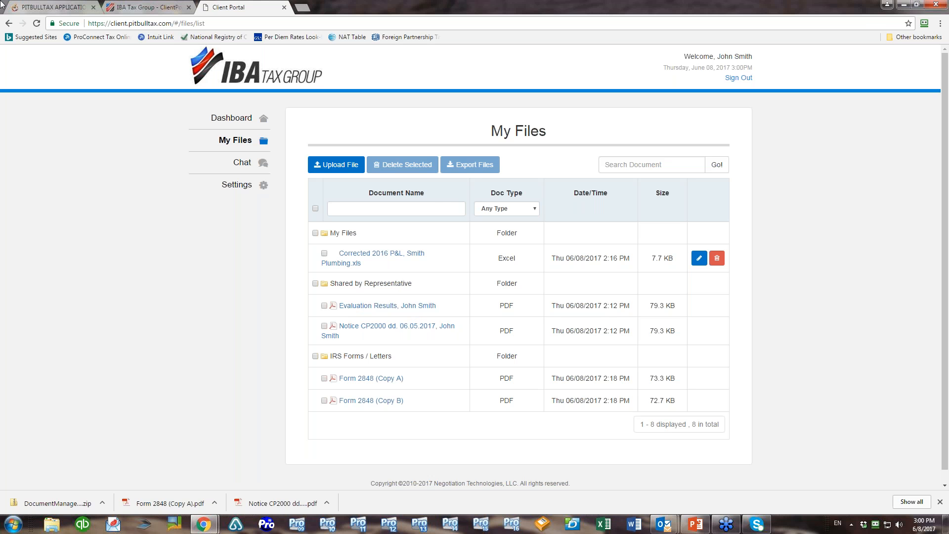
Return from the portal to the representative's Document Management folder list
click(58, 8)
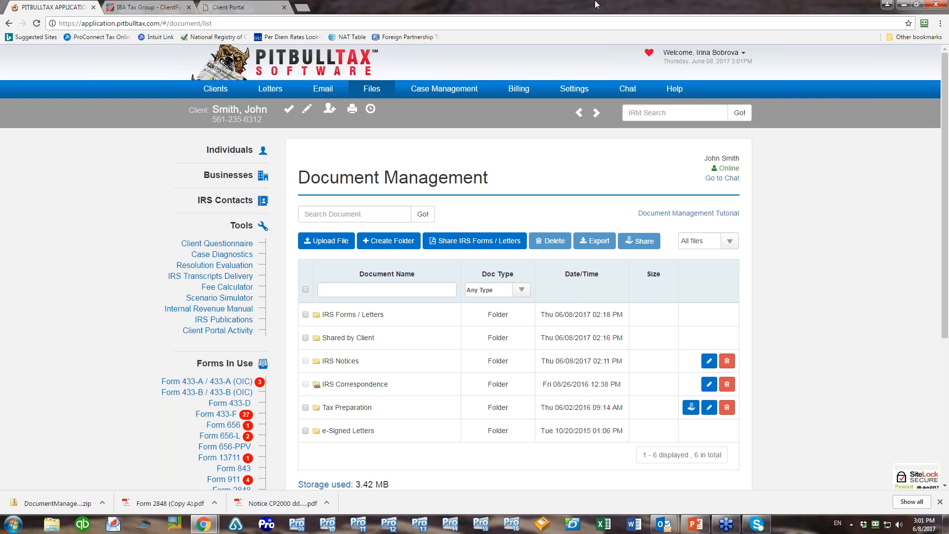
Open the Corrected 2016 P&L file's edit form in Tax Preparation and close it unchanged
click(365, 408)
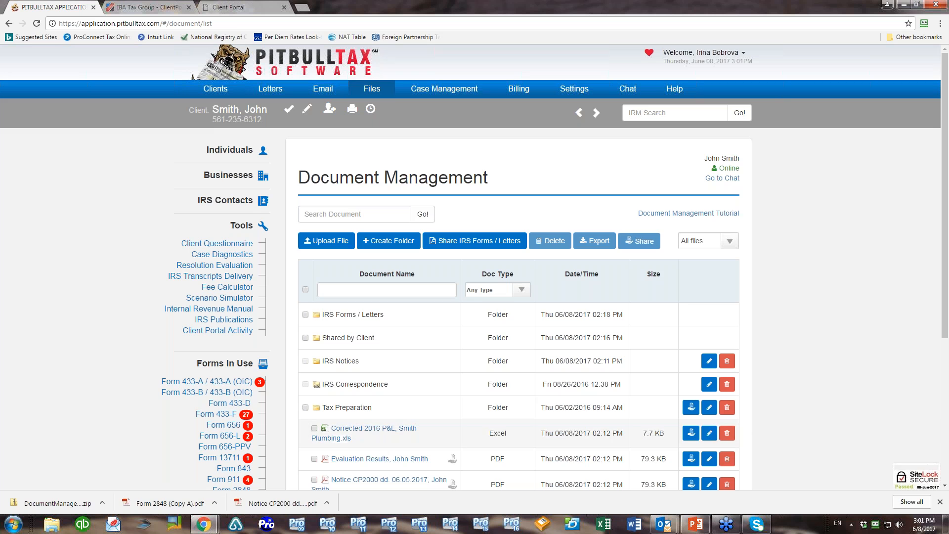
click(709, 433)
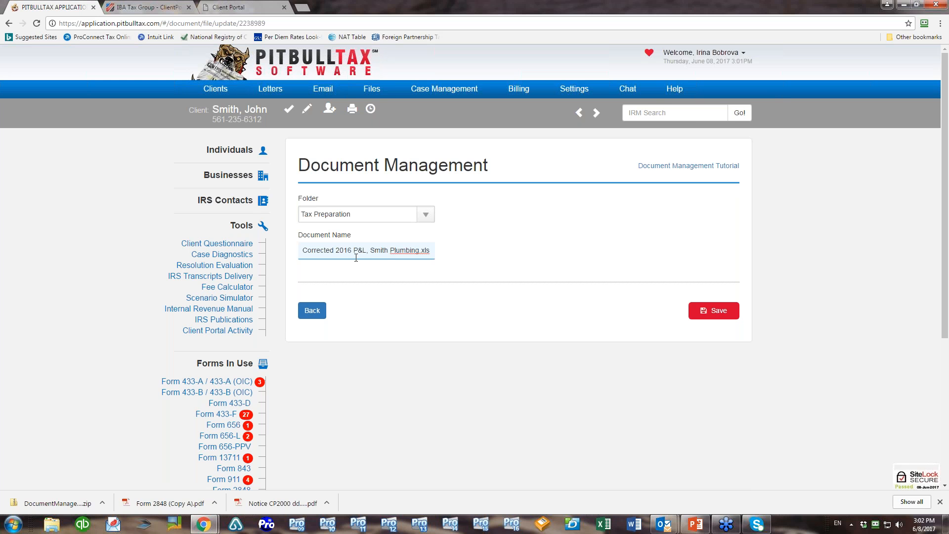
click(308, 317)
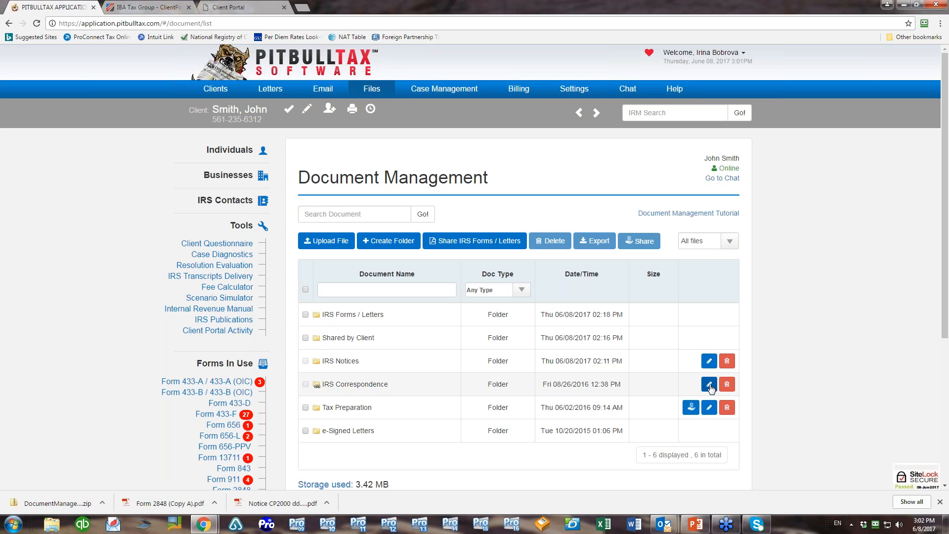
click(370, 409)
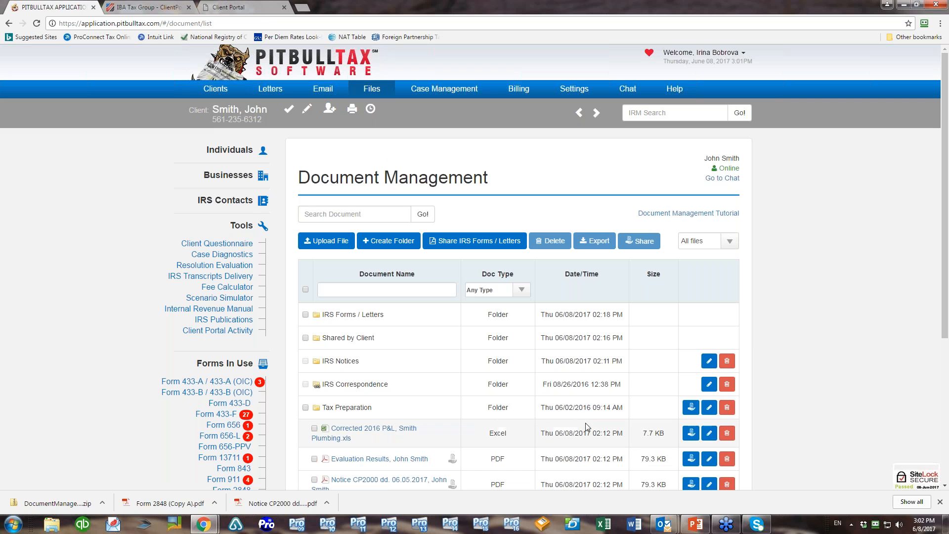
click(709, 433)
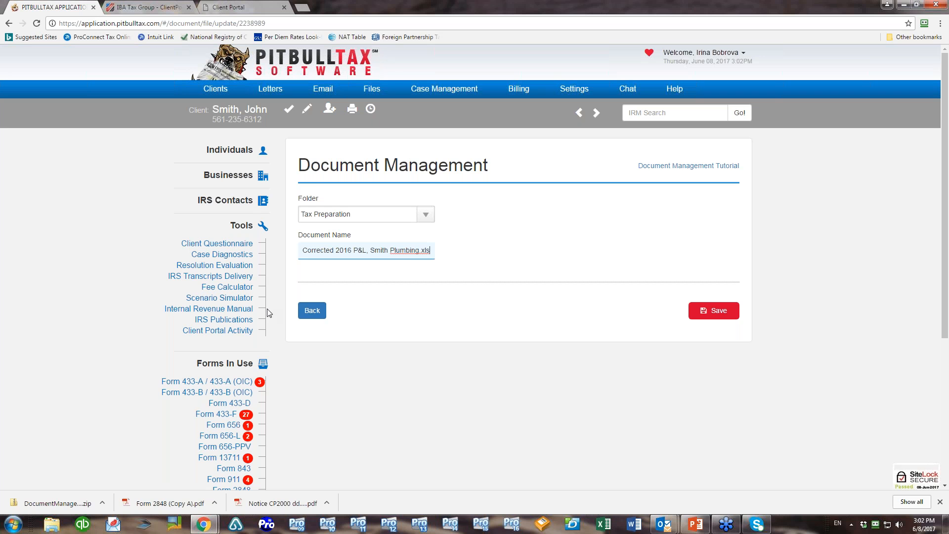
click(315, 310)
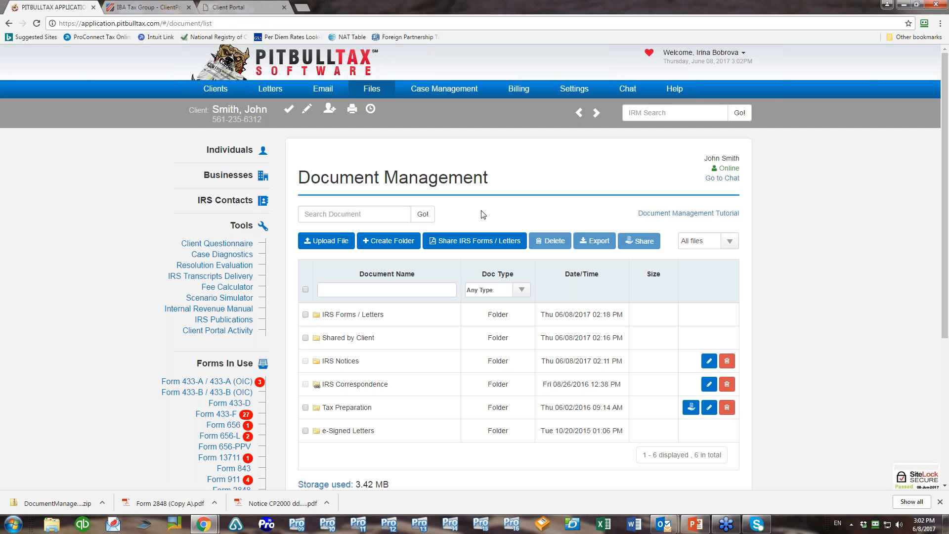
Create a 2013 subfolder inside the Tax Preparation folder
click(384, 244)
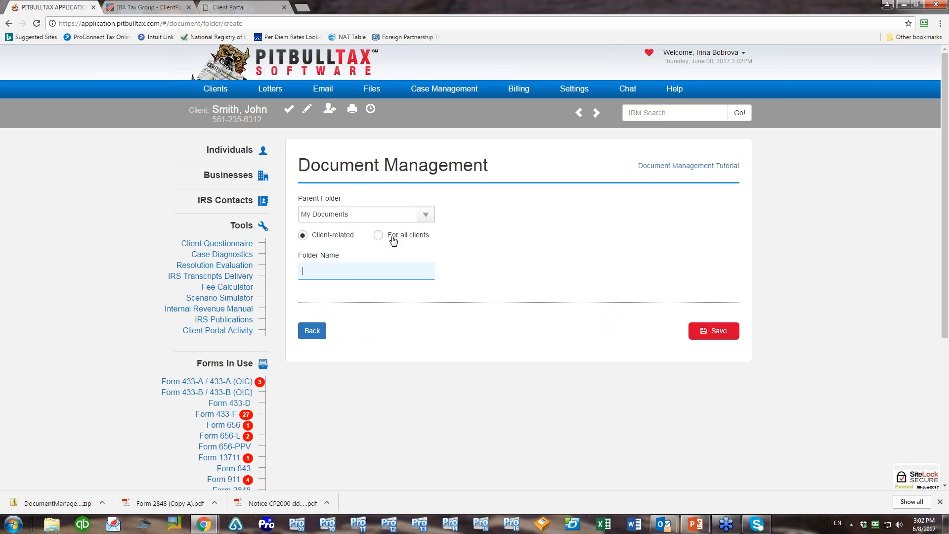
click(427, 217)
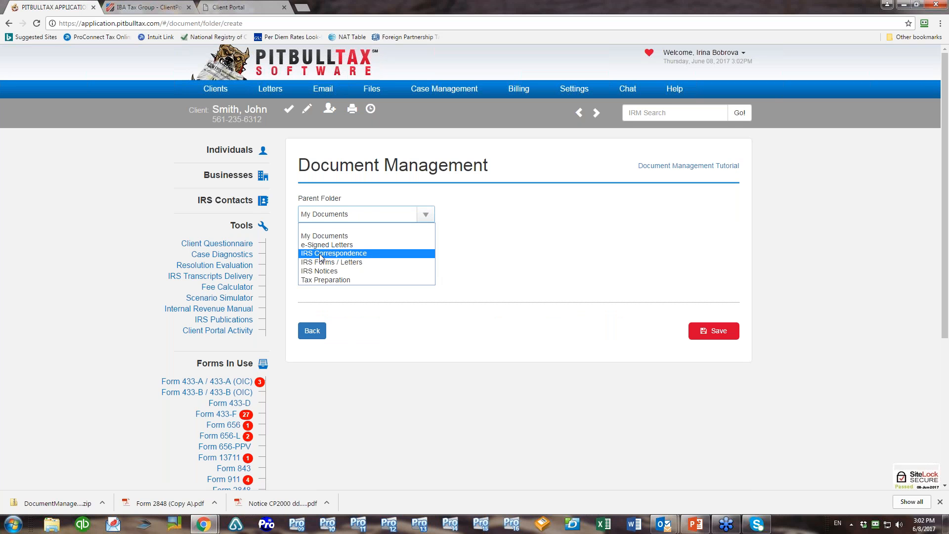
click(317, 279)
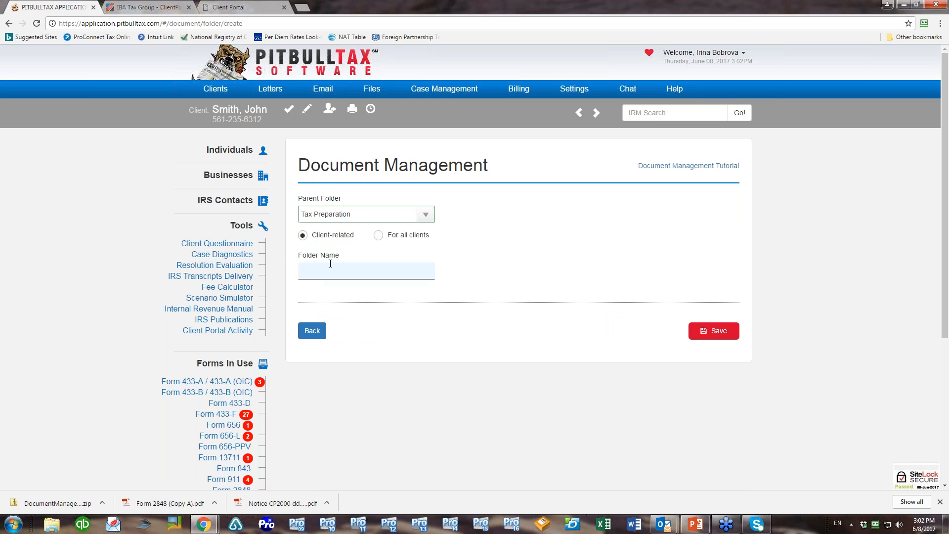
click(328, 270)
text(2013)
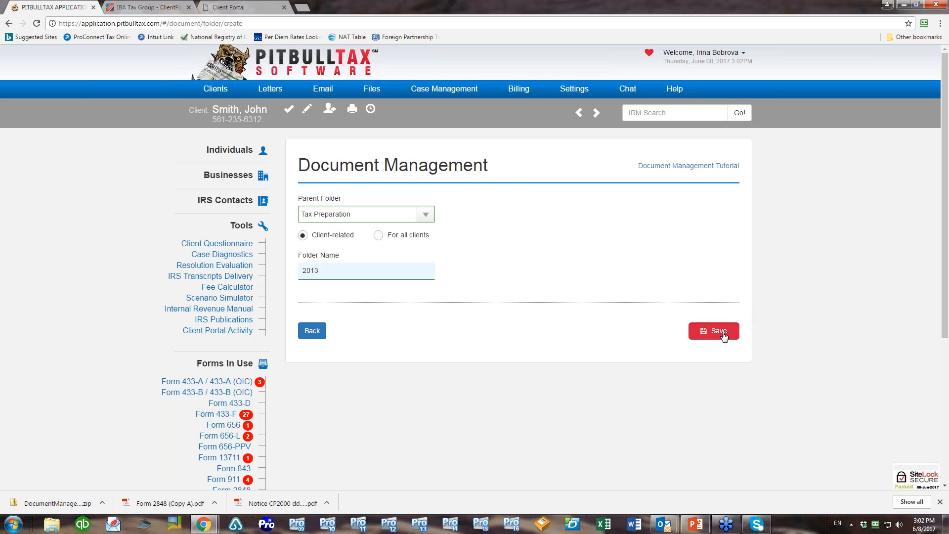
click(718, 331)
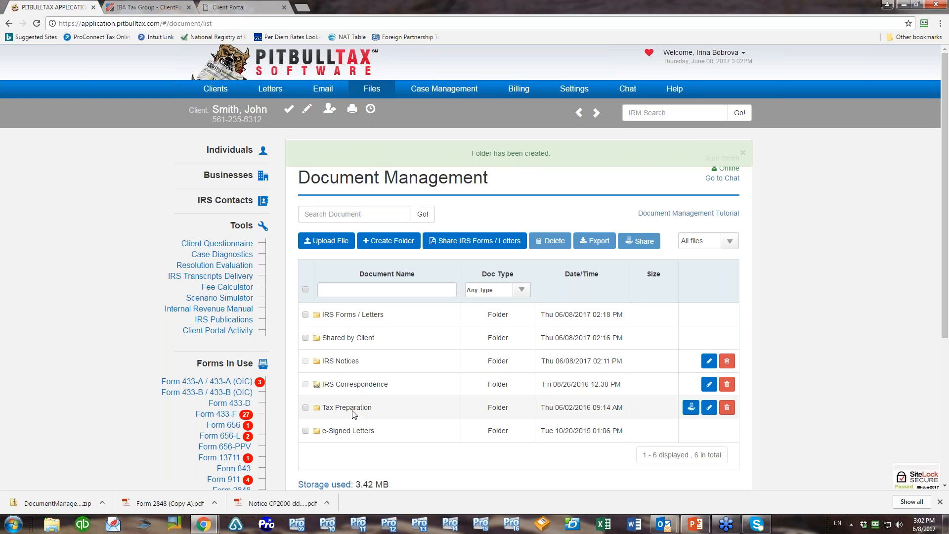
click(356, 411)
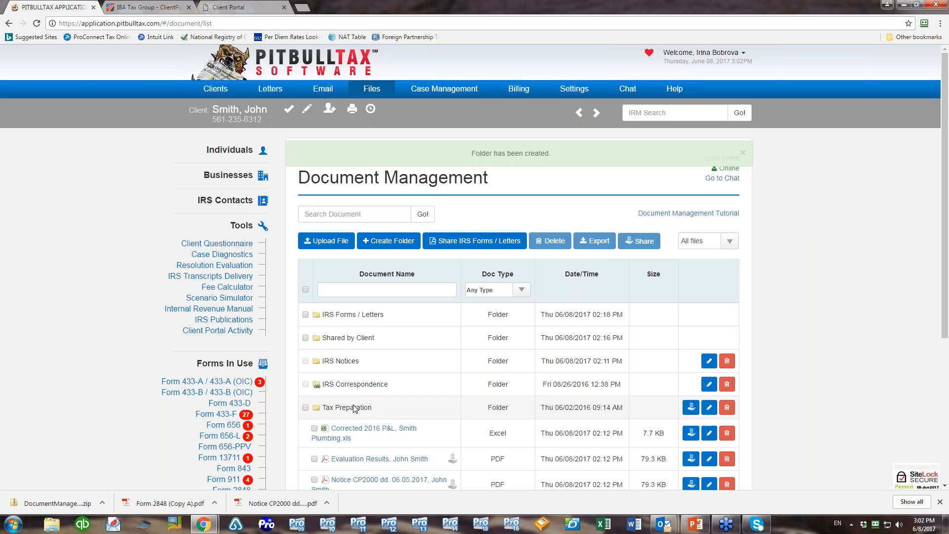
scroll(355, 409, down, 2)
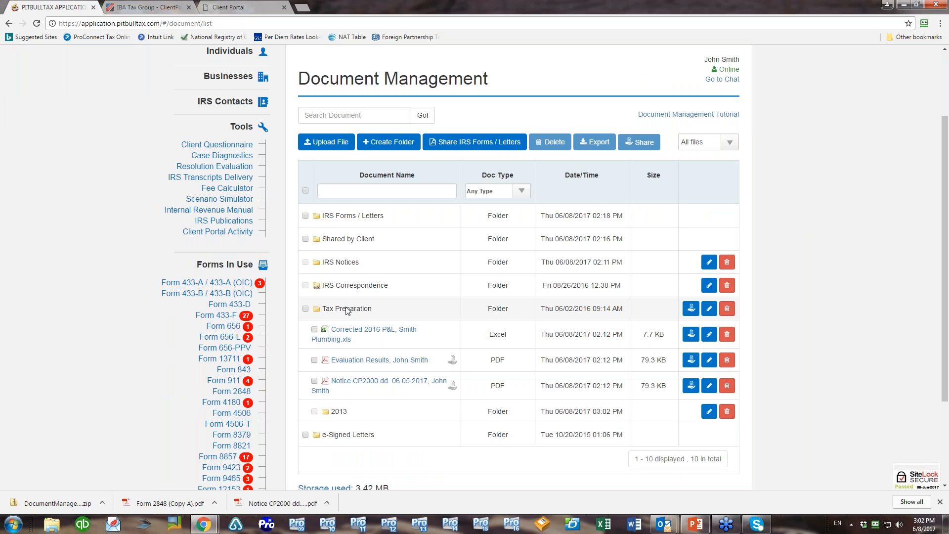
Create a 2014 subfolder under Tax Preparation and confirm both new folders appear
click(393, 142)
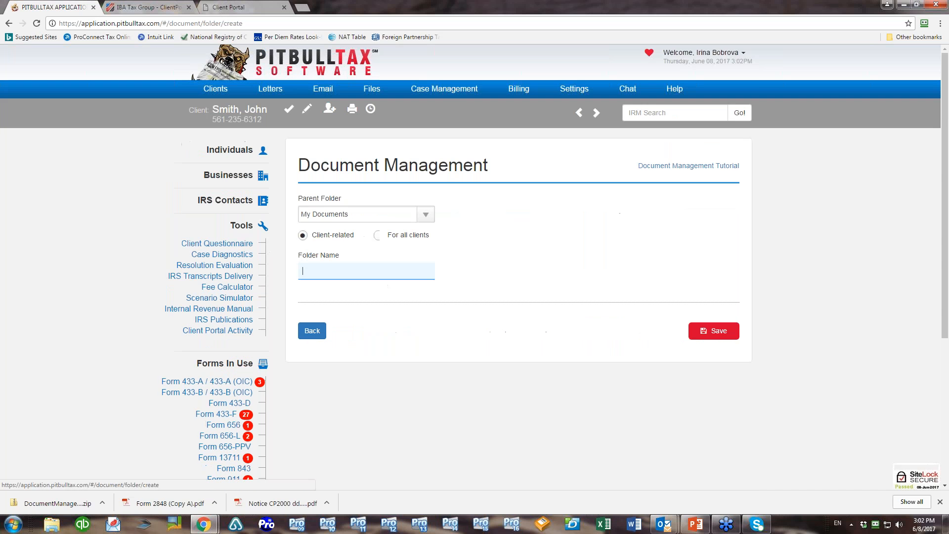
click(425, 214)
click(325, 289)
click(332, 275)
text(2014)
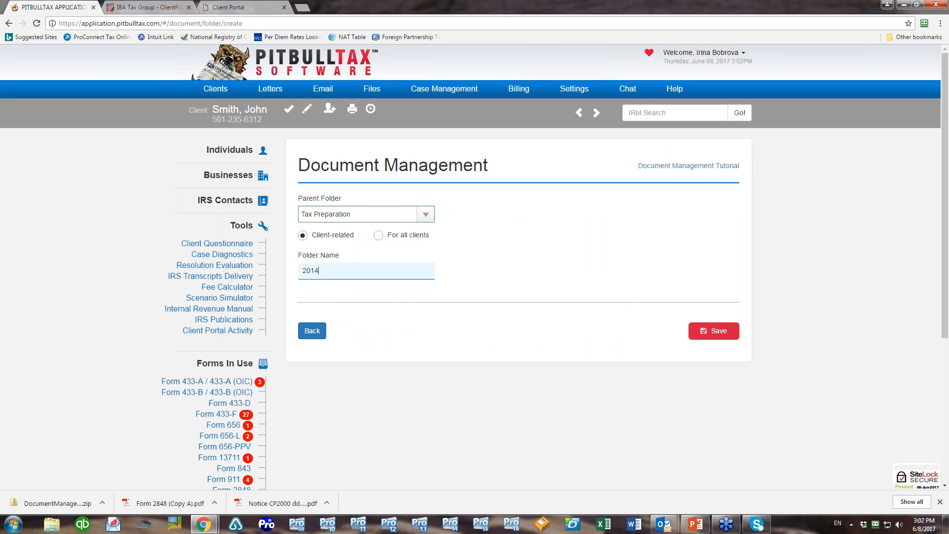
click(714, 330)
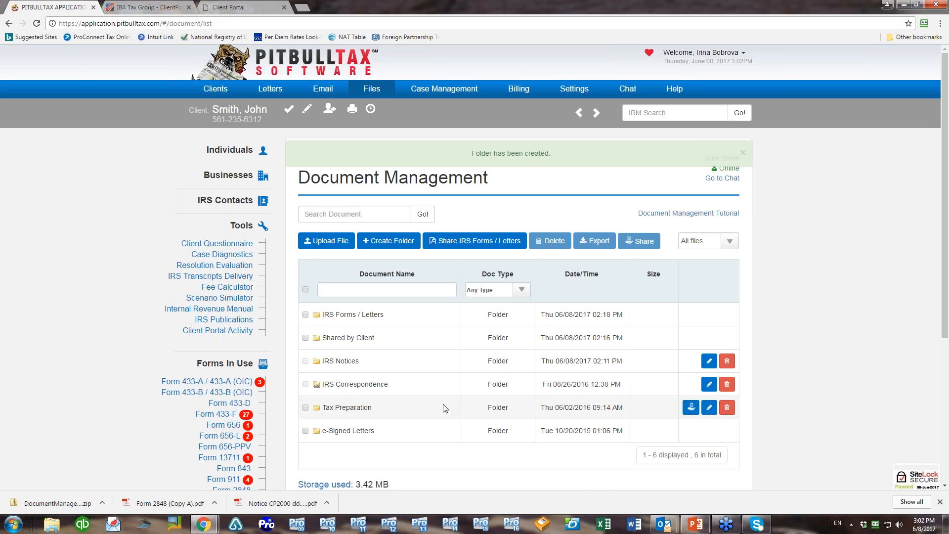
click(354, 408)
scroll(389, 391, down, 1)
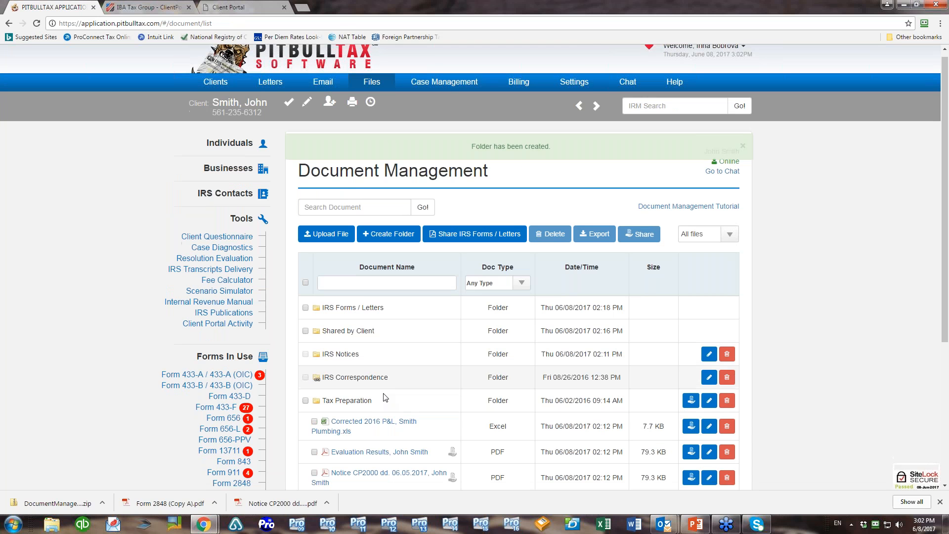
scroll(385, 397, down, 3)
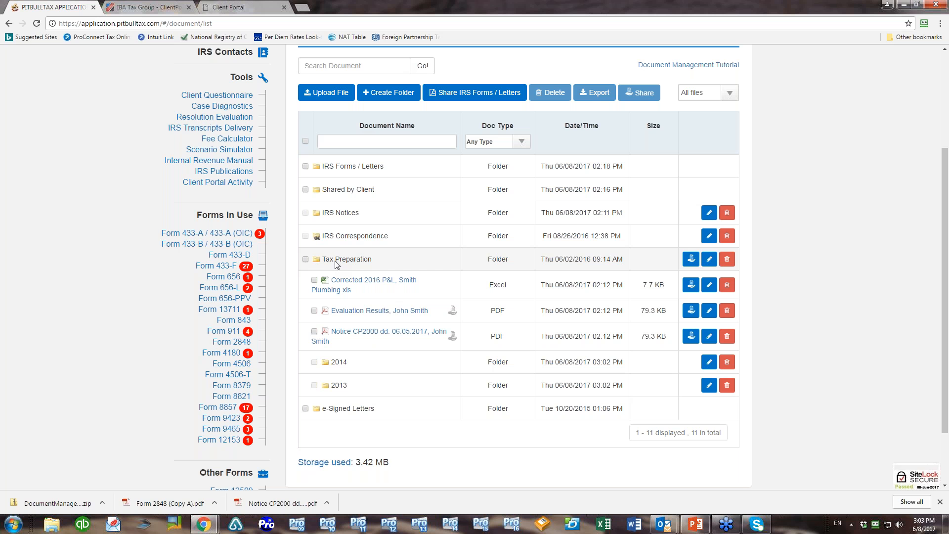
Move the Corrected 2016 P&L spreadsheet into the 2013 folder
click(708, 285)
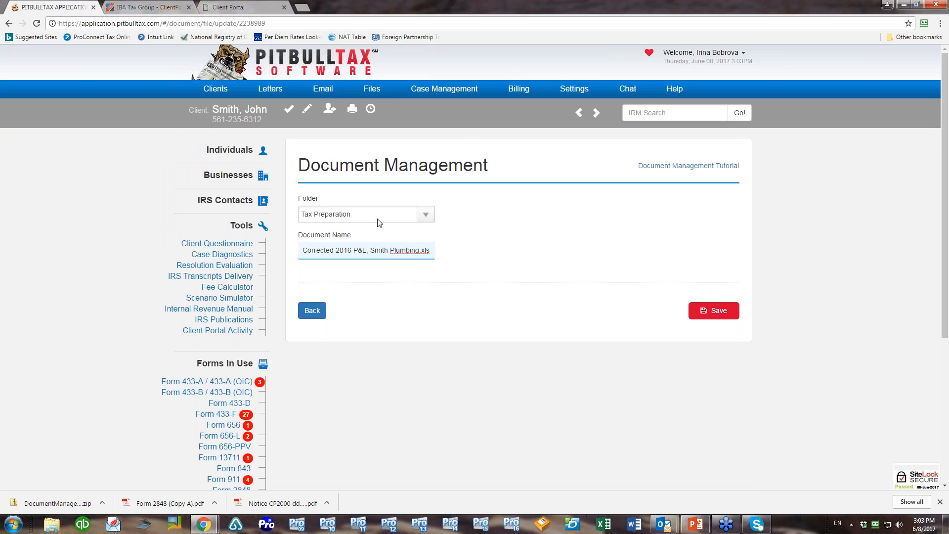
click(307, 312)
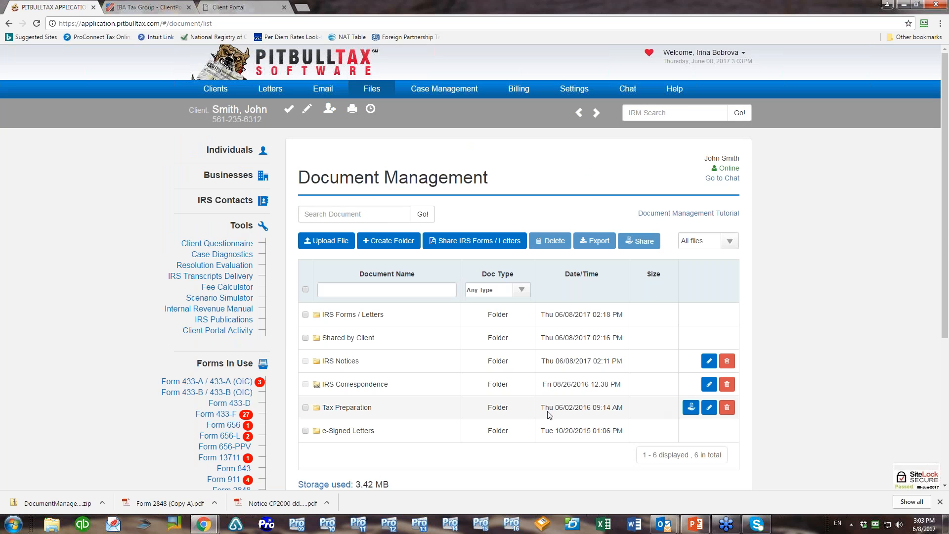
click(346, 411)
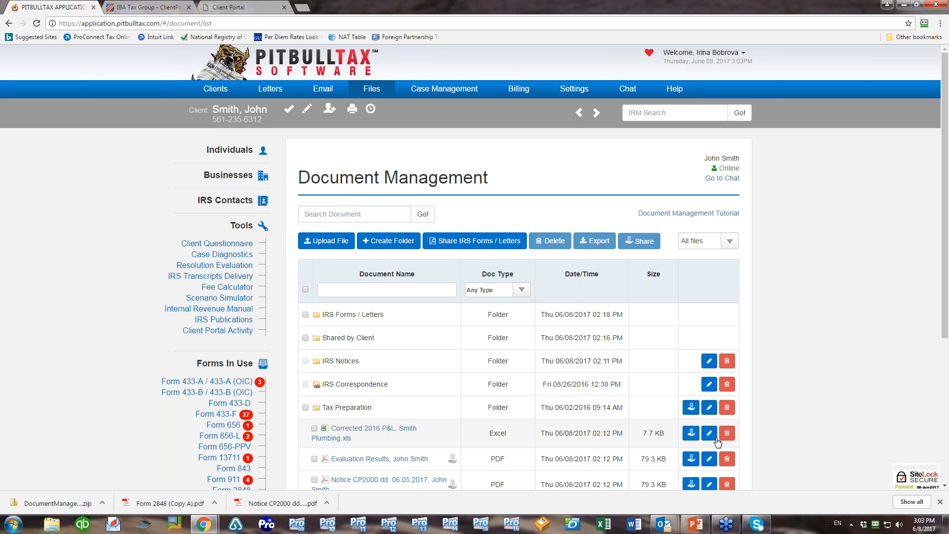
click(709, 435)
click(424, 216)
click(329, 289)
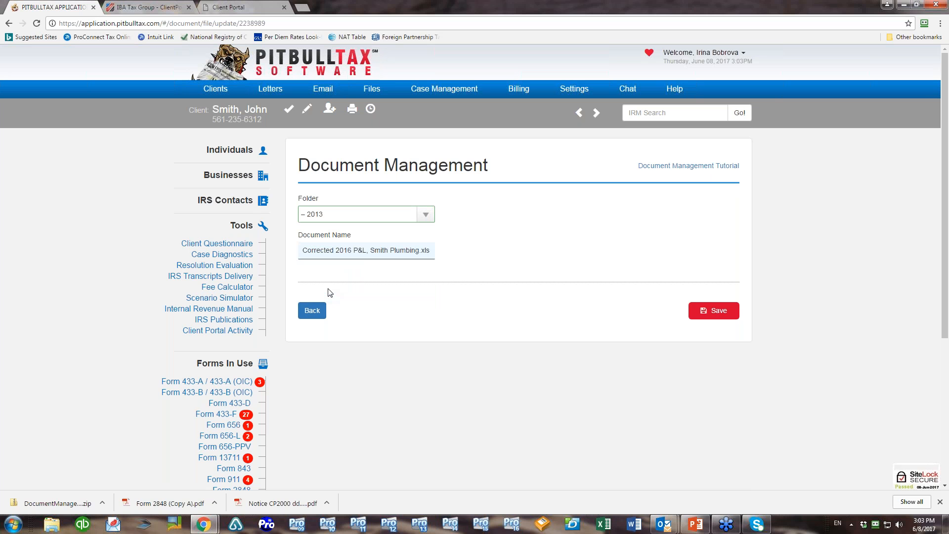
click(721, 312)
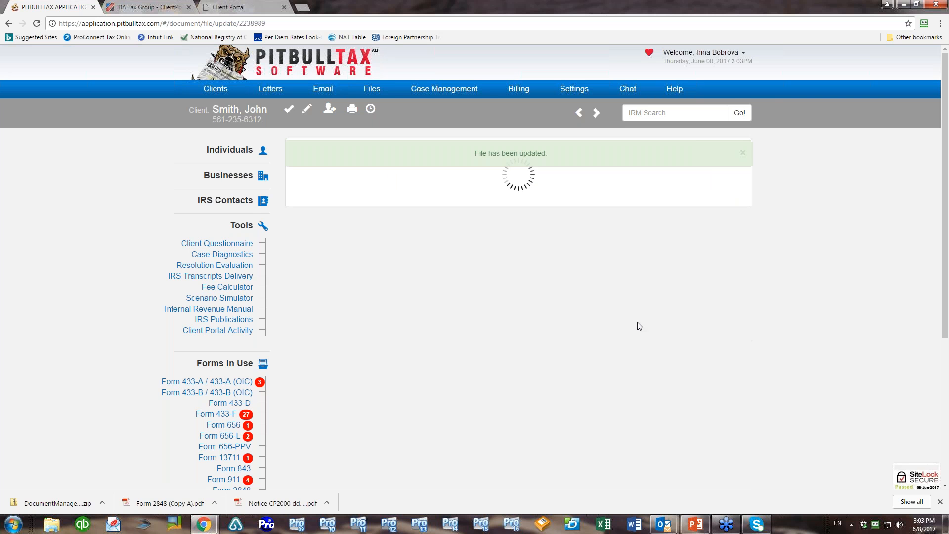
Expand Tax Preparation and 2013 to confirm the moved file, then view the Client Portal
scroll(630, 328, down, 2)
click(366, 310)
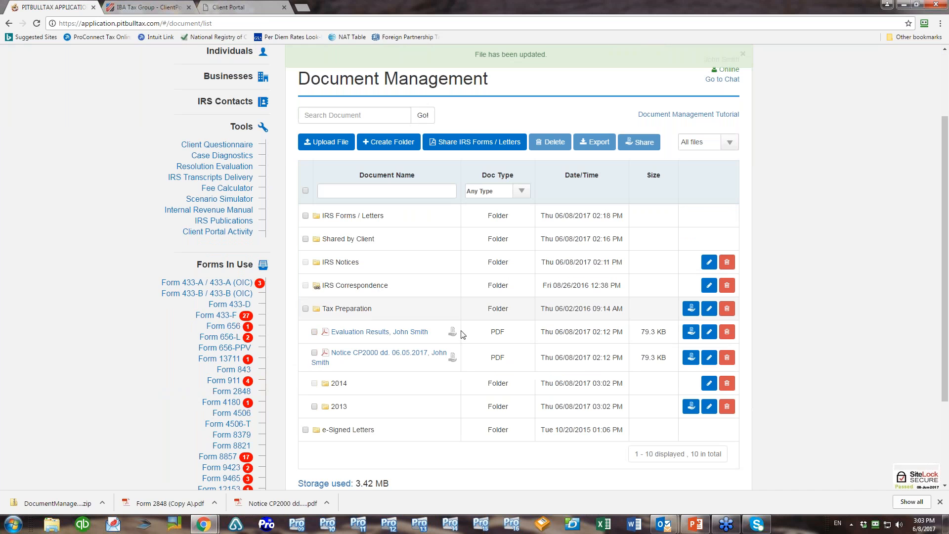
click(339, 406)
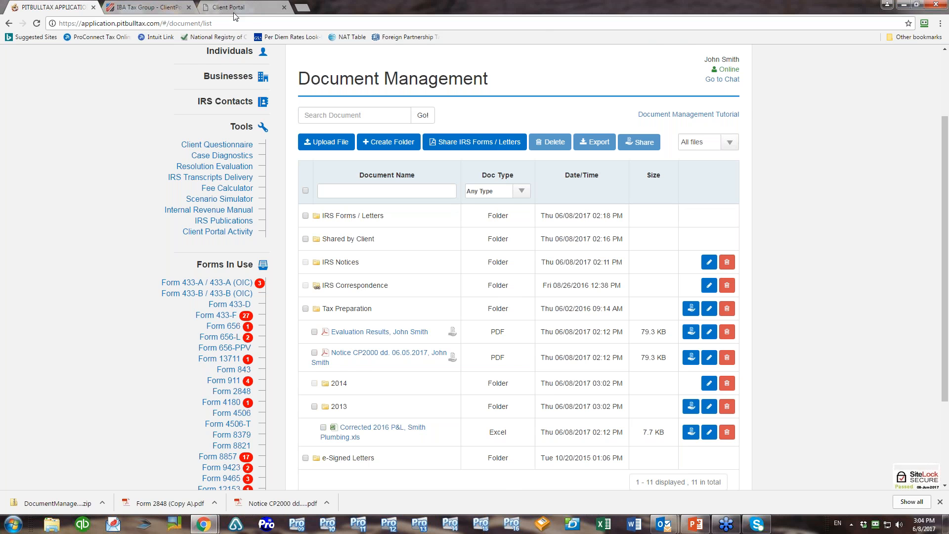
click(252, 7)
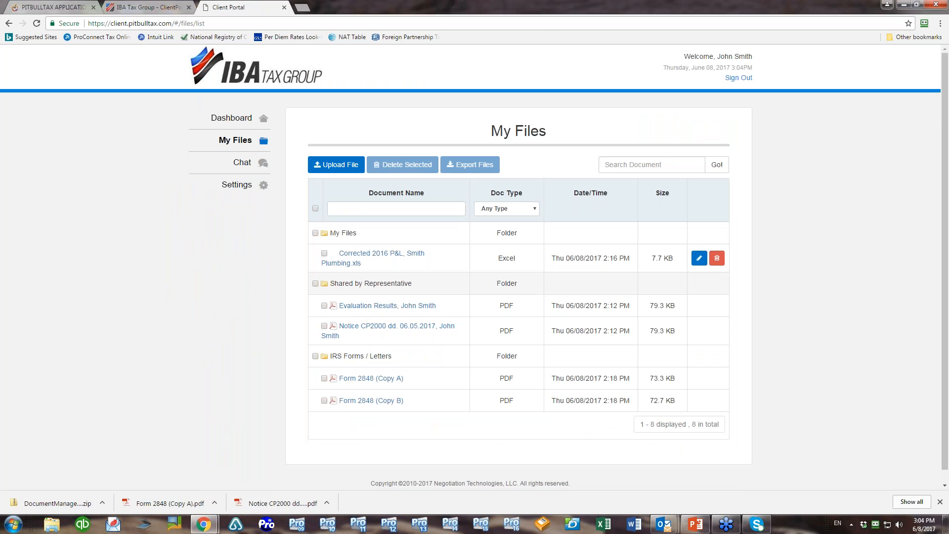